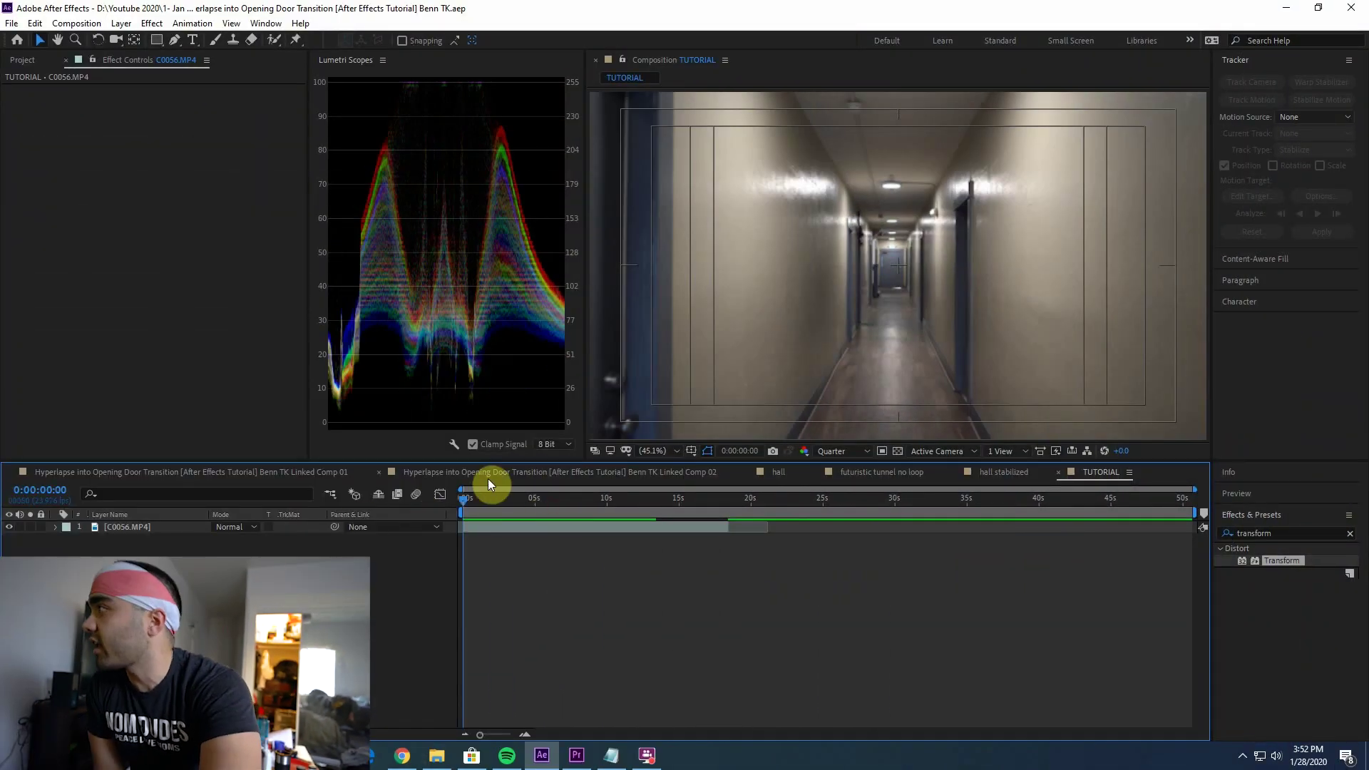
- Apply the Warp Stabilizer effect to the C0056.MP4 hallway clip in the TUTORIAL composition
{"action": "key", "text": "space"}
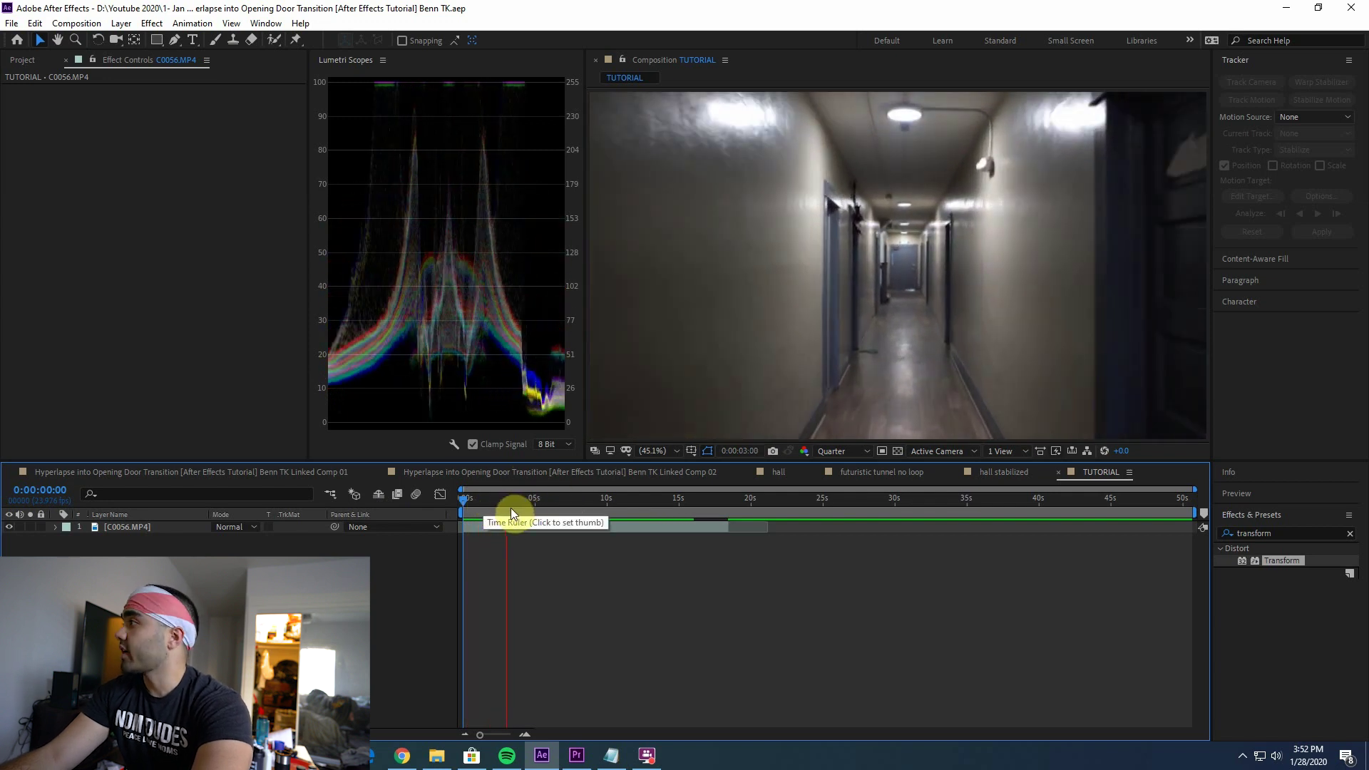
{"action": "left_click", "coordinate": [385, 526]}
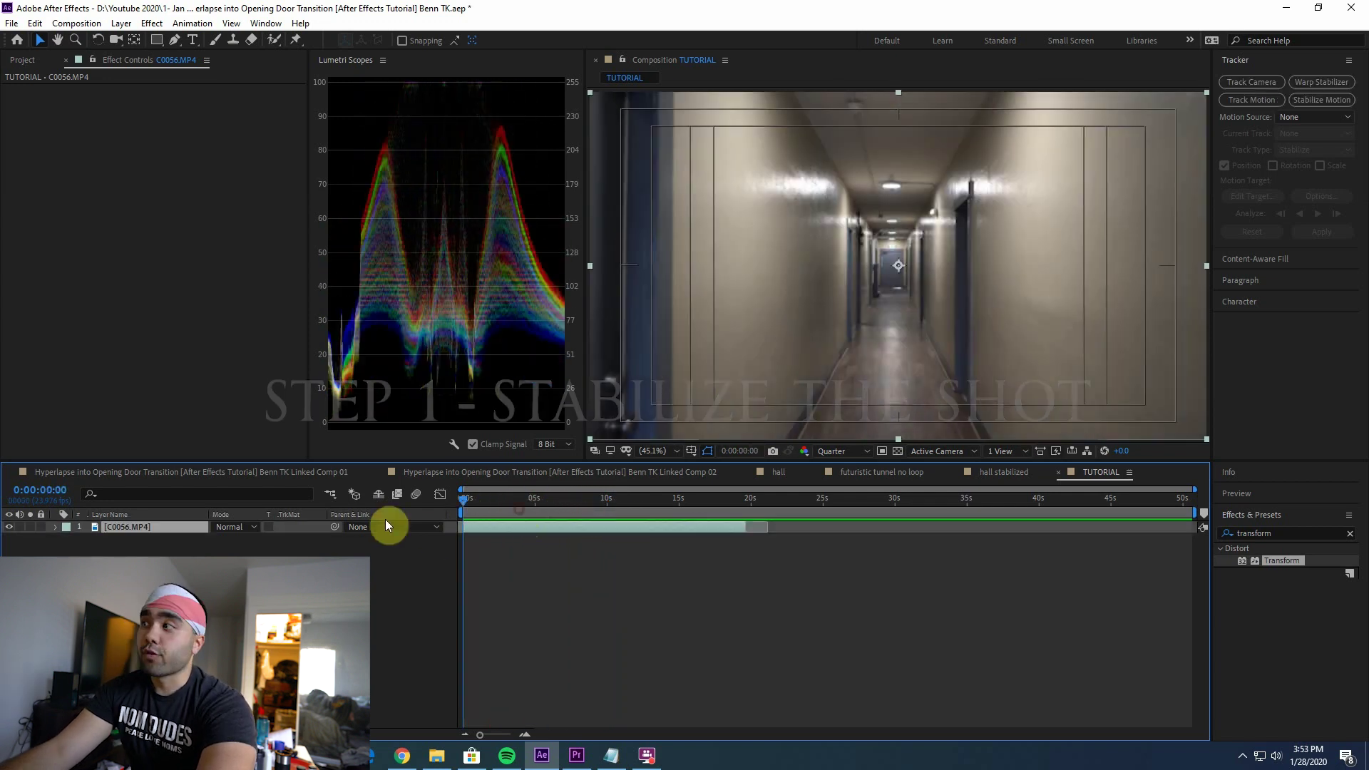
{"action": "left_click", "coordinate": [1269, 533]}
{"action": "type", "text": "warp stan"}
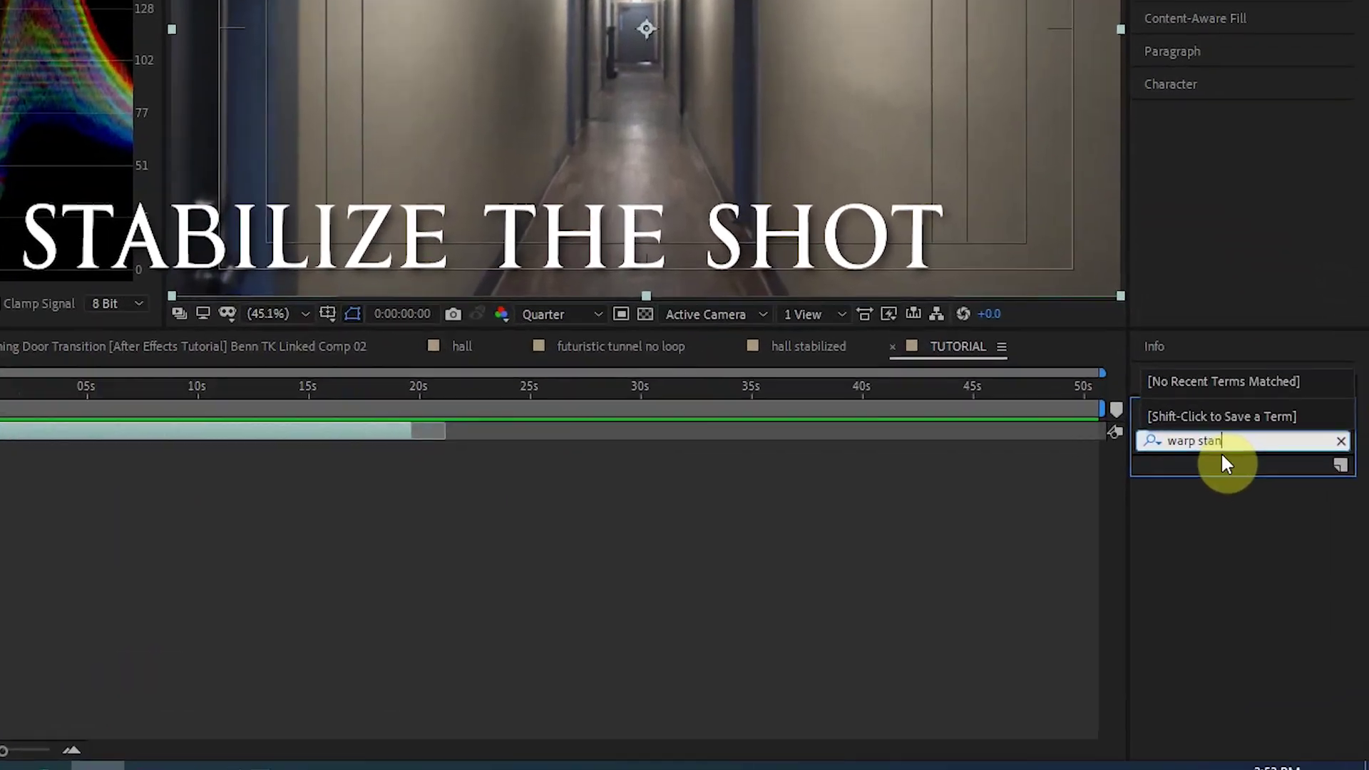
{"action": "key", "text": "BackSpace"}
{"action": "type", "text": "bilize"}
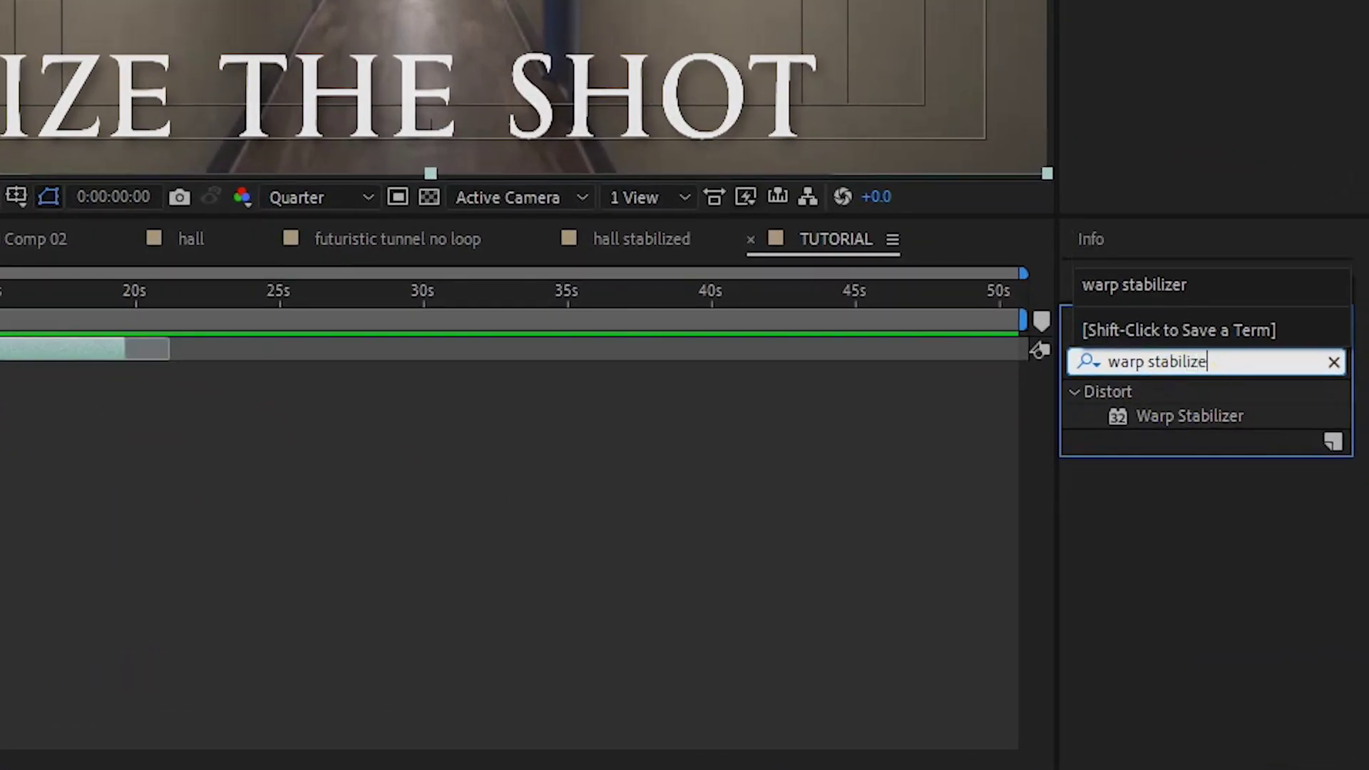
{"action": "left_click_drag", "start_coordinate": [1213, 483], "coordinate": [685, 490]}
{"action": "left_click_drag", "start_coordinate": [480, 426], "coordinate": [0, 358]}
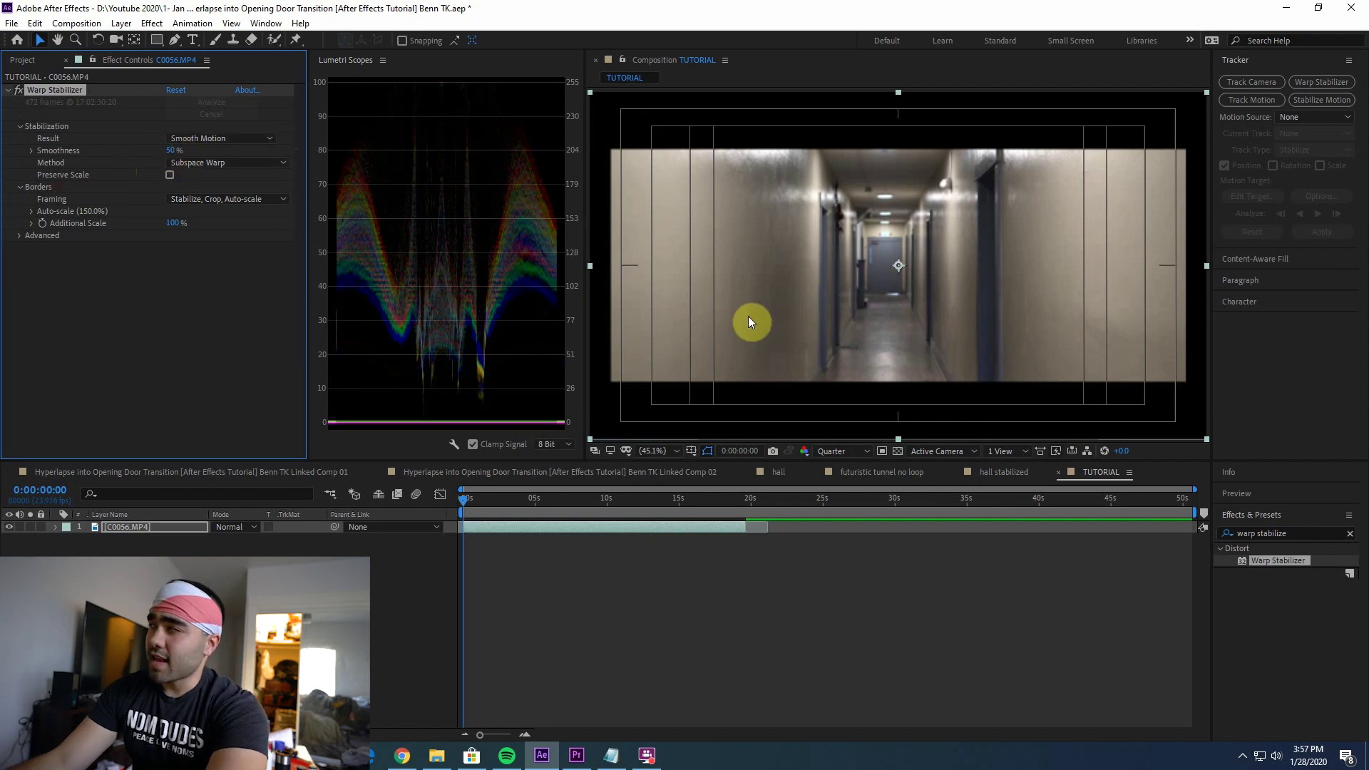
- Preview the stabilized clip and set the Warp Stabilizer smoothness to 25%
{"action": "key", "text": "space"}
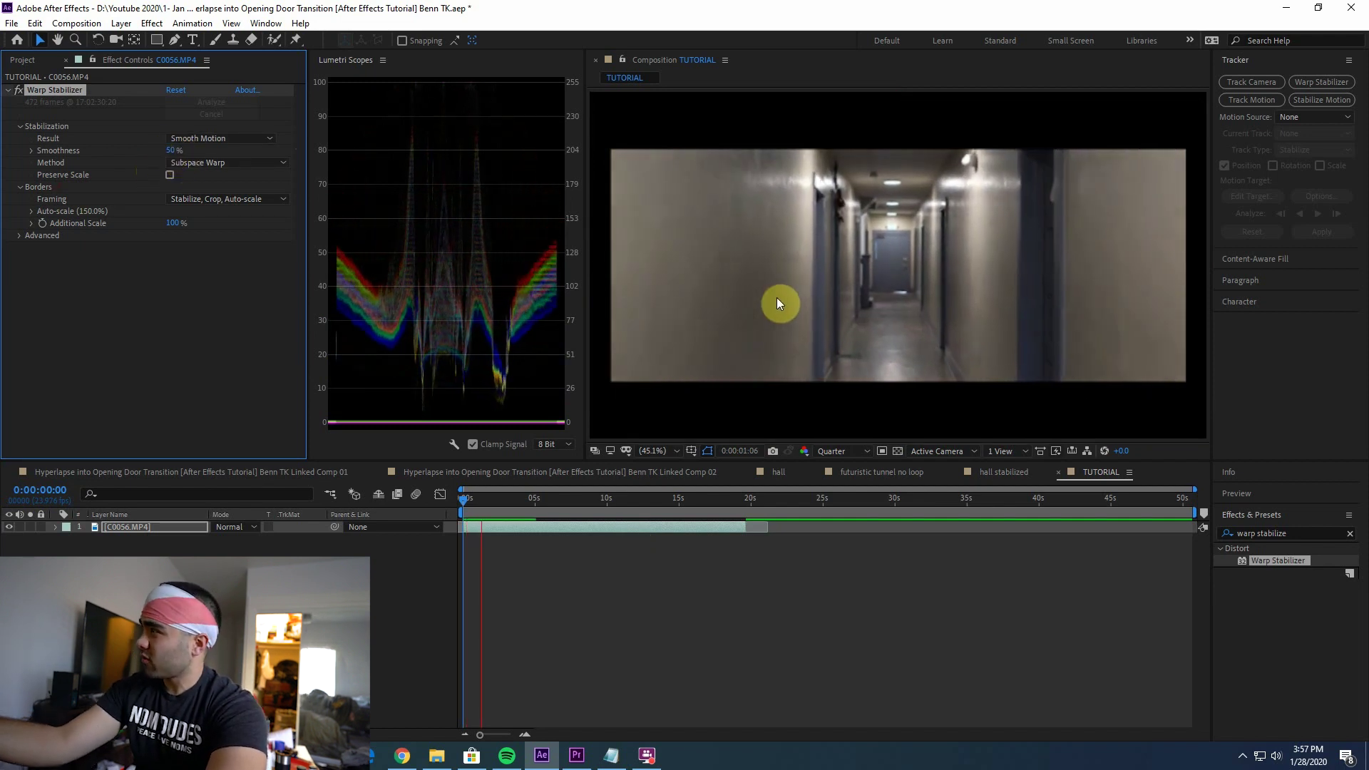
{"action": "left_click", "coordinate": [175, 149]}
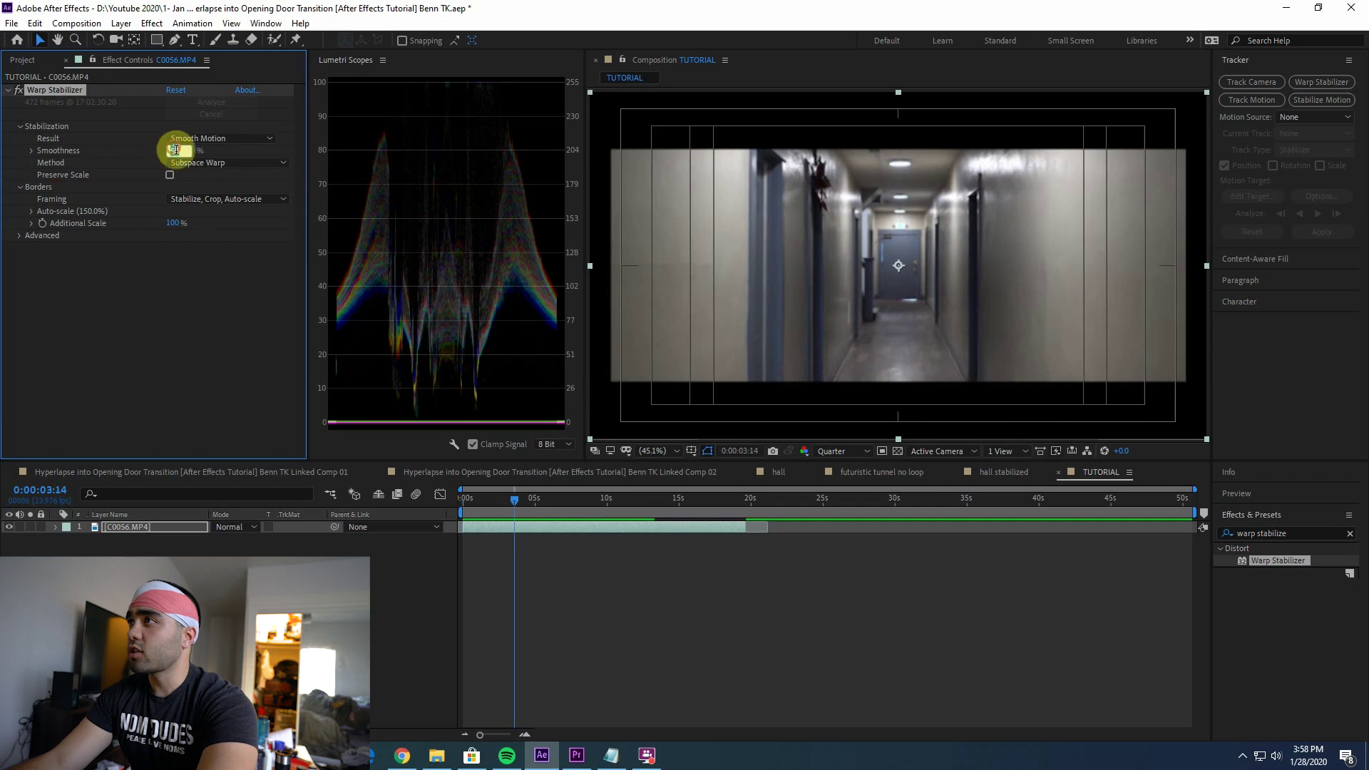
{"action": "type", "text": "25"}
{"action": "key", "text": "Return"}
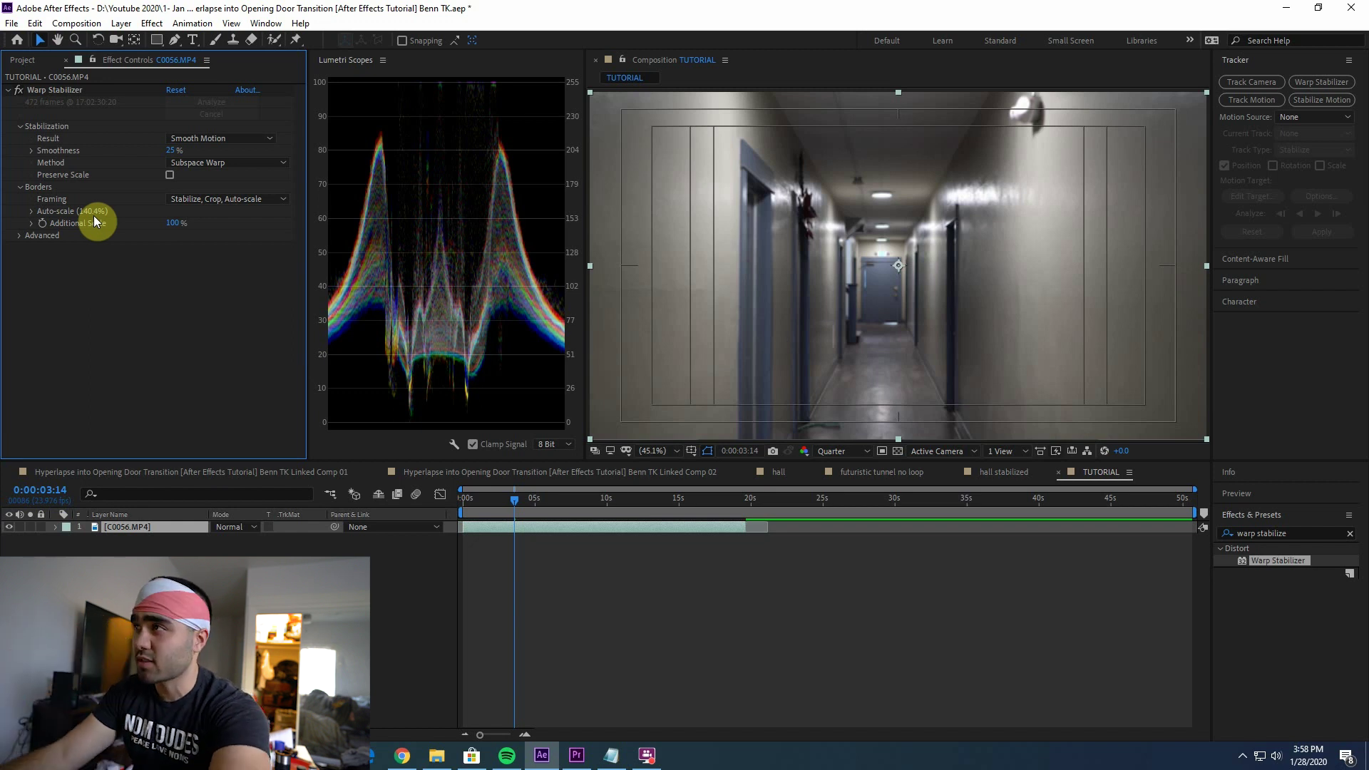
- Set the Warp Stabilizer smoothness to 1% and play the stabilized clip from near its start
{"action": "left_click", "coordinate": [172, 152]}
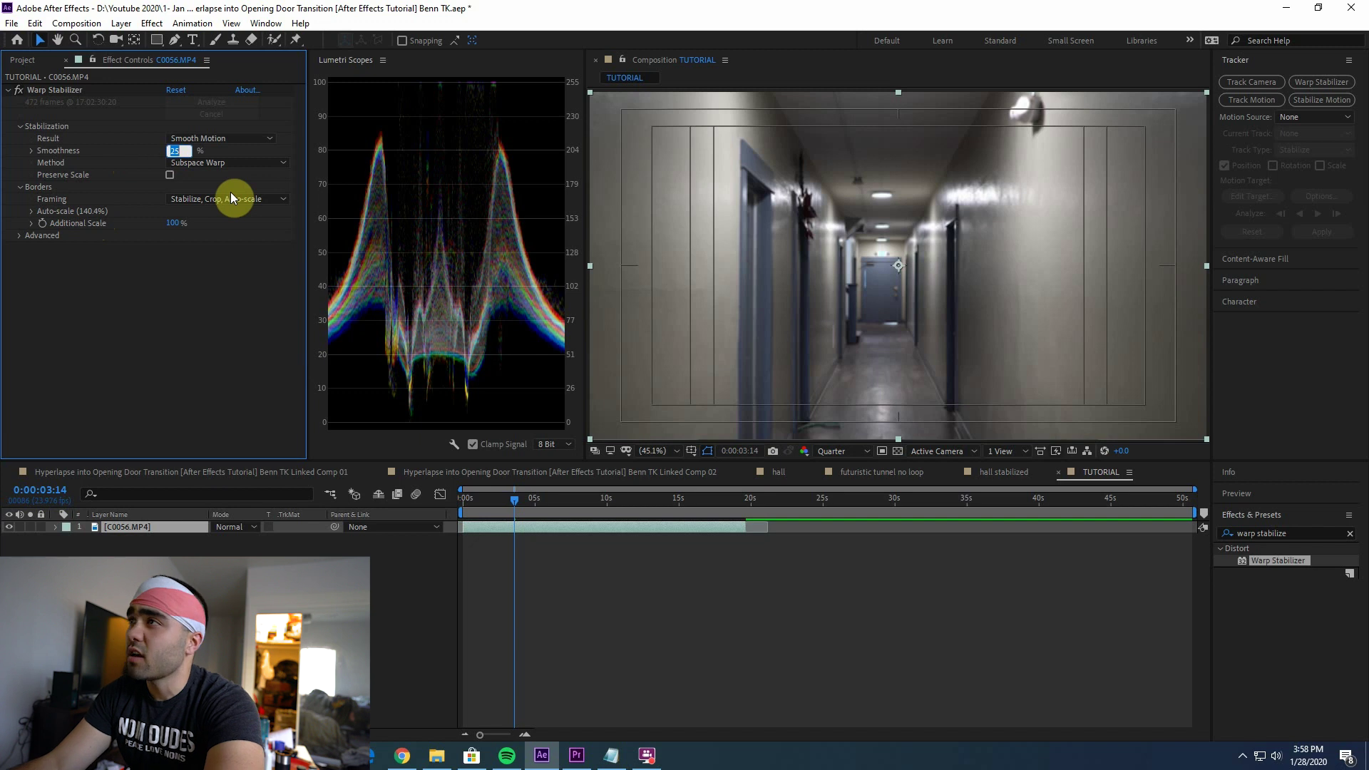
{"action": "type", "text": "1"}
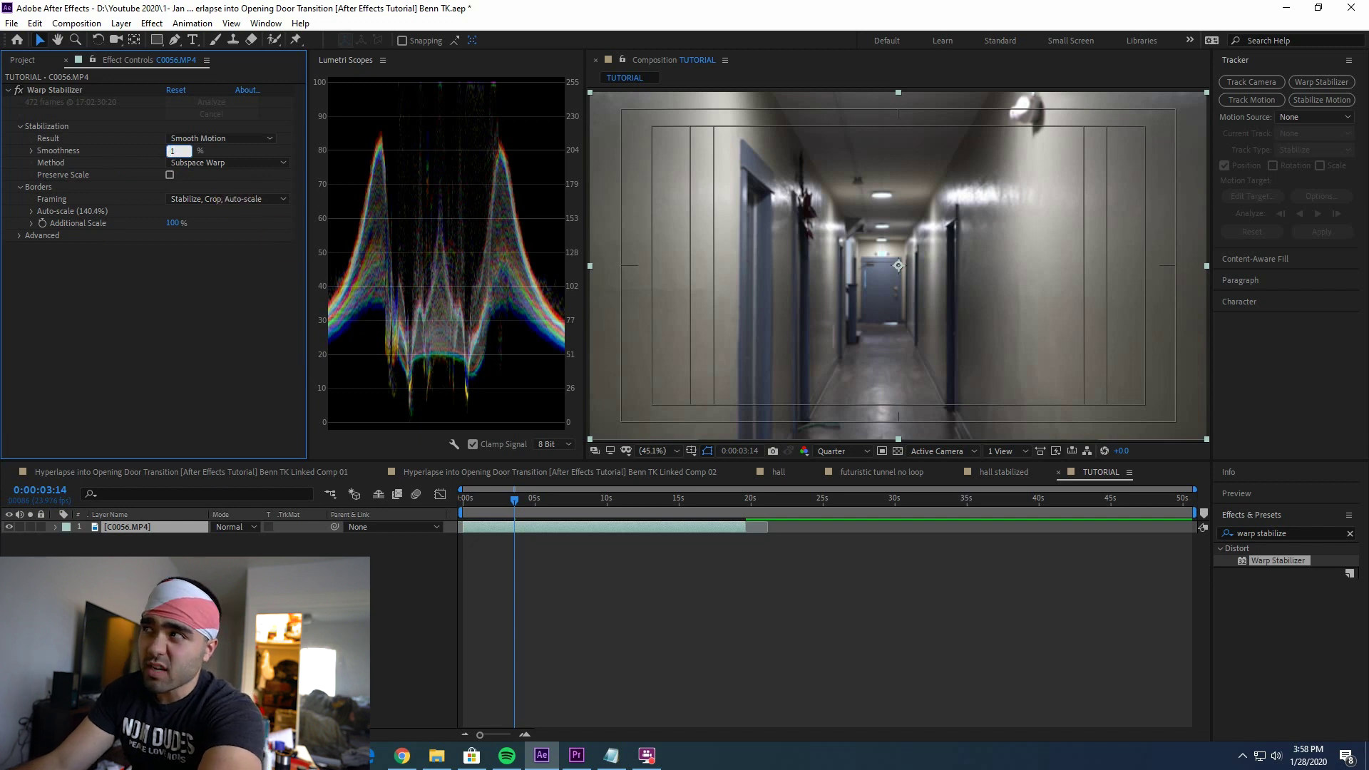
{"action": "left_click", "coordinate": [283, 235]}
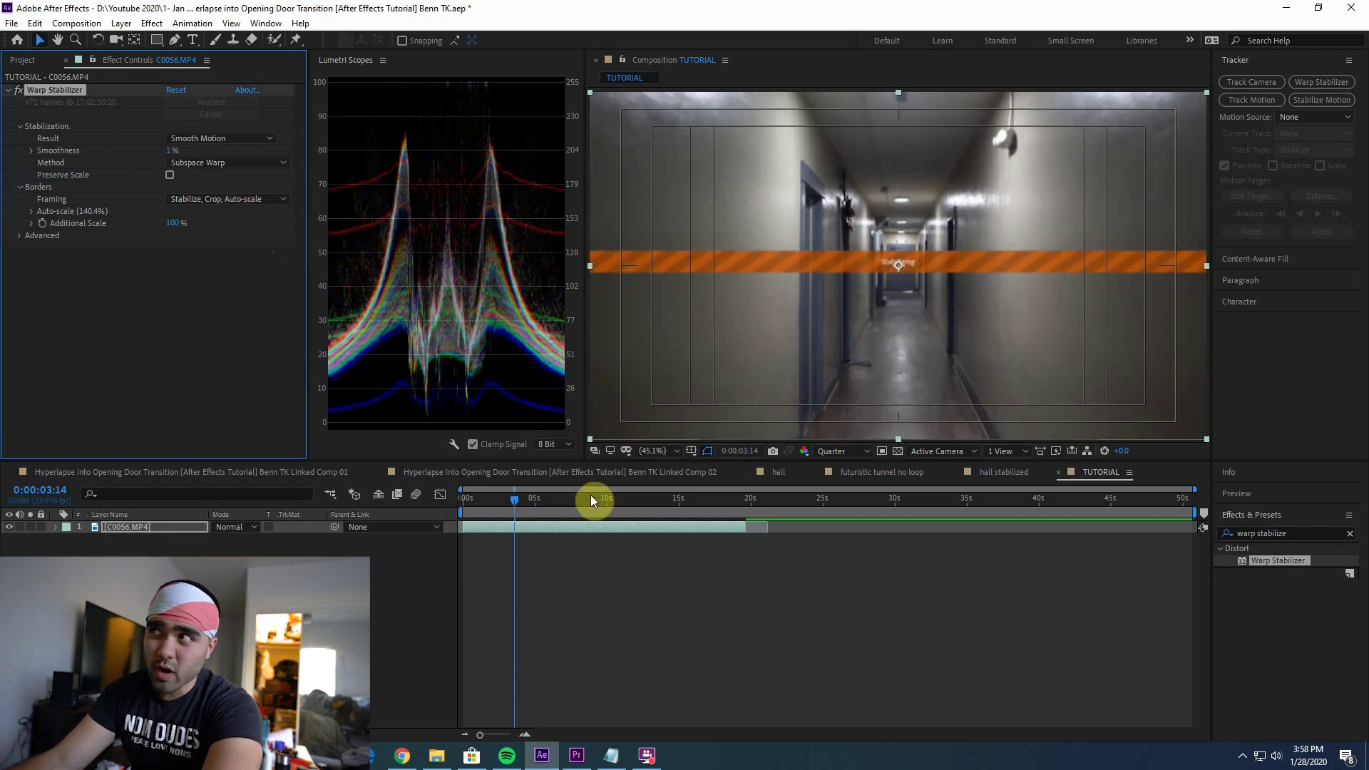
{"action": "mouse_move", "coordinate": [481, 505]}
{"action": "left_mouse_down"}
{"action": "mouse_move", "coordinate": [465, 505]}
{"action": "mouse_move", "coordinate": [731, 526]}
{"action": "mouse_move", "coordinate": [466, 503]}
{"action": "left_mouse_up"}
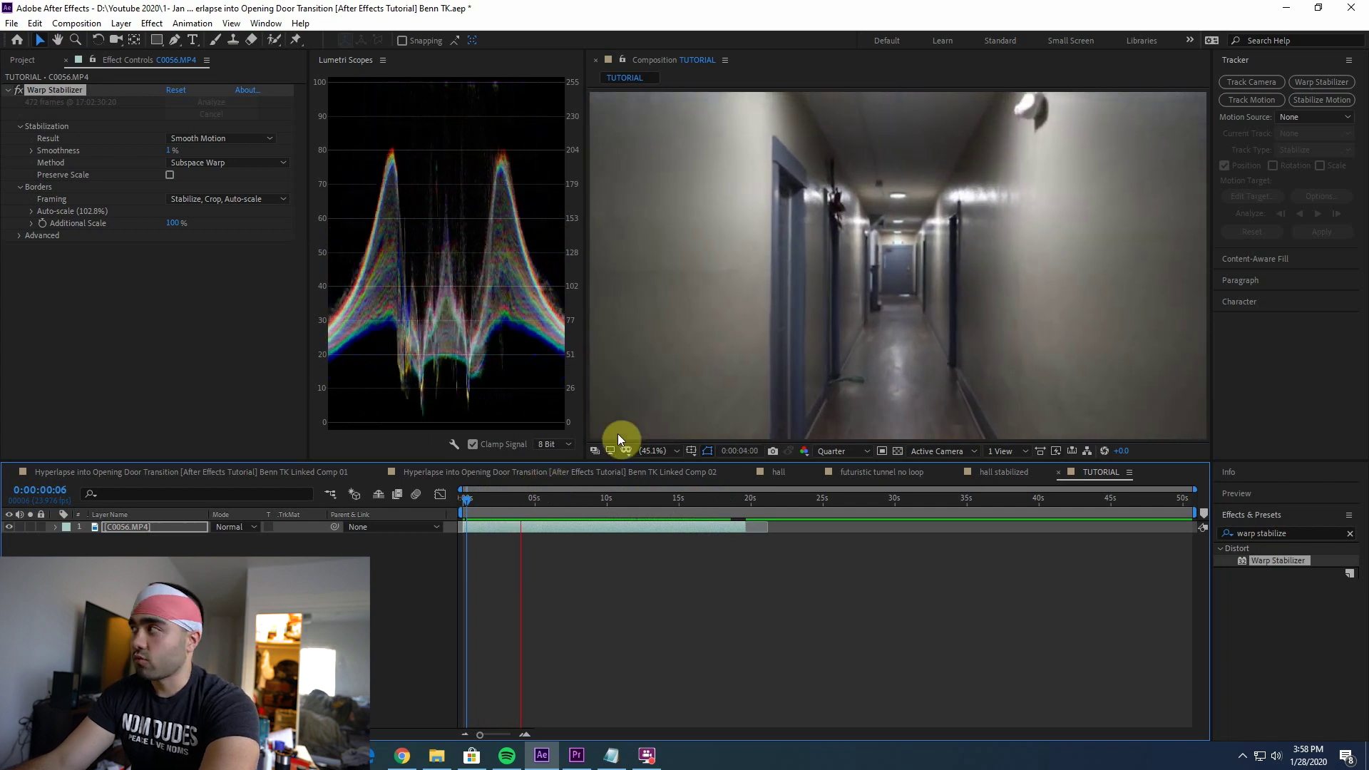
{"action": "key", "text": "space"}
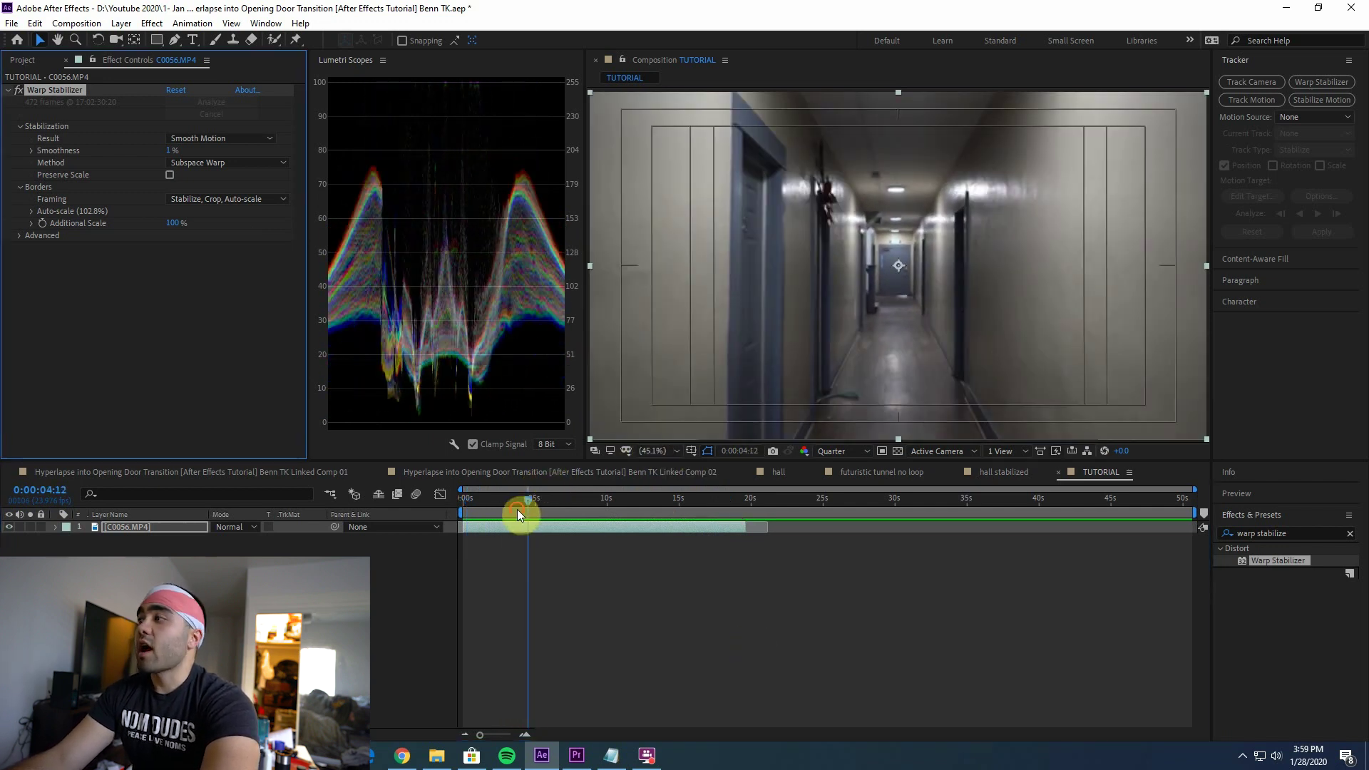
- Return to the first frame and add the Transform distort effect to the C0056.MP4 clip
{"action": "left_click_drag", "start_coordinate": [518, 514], "coordinate": [425, 516]}
{"action": "left_click", "coordinate": [1275, 531]}
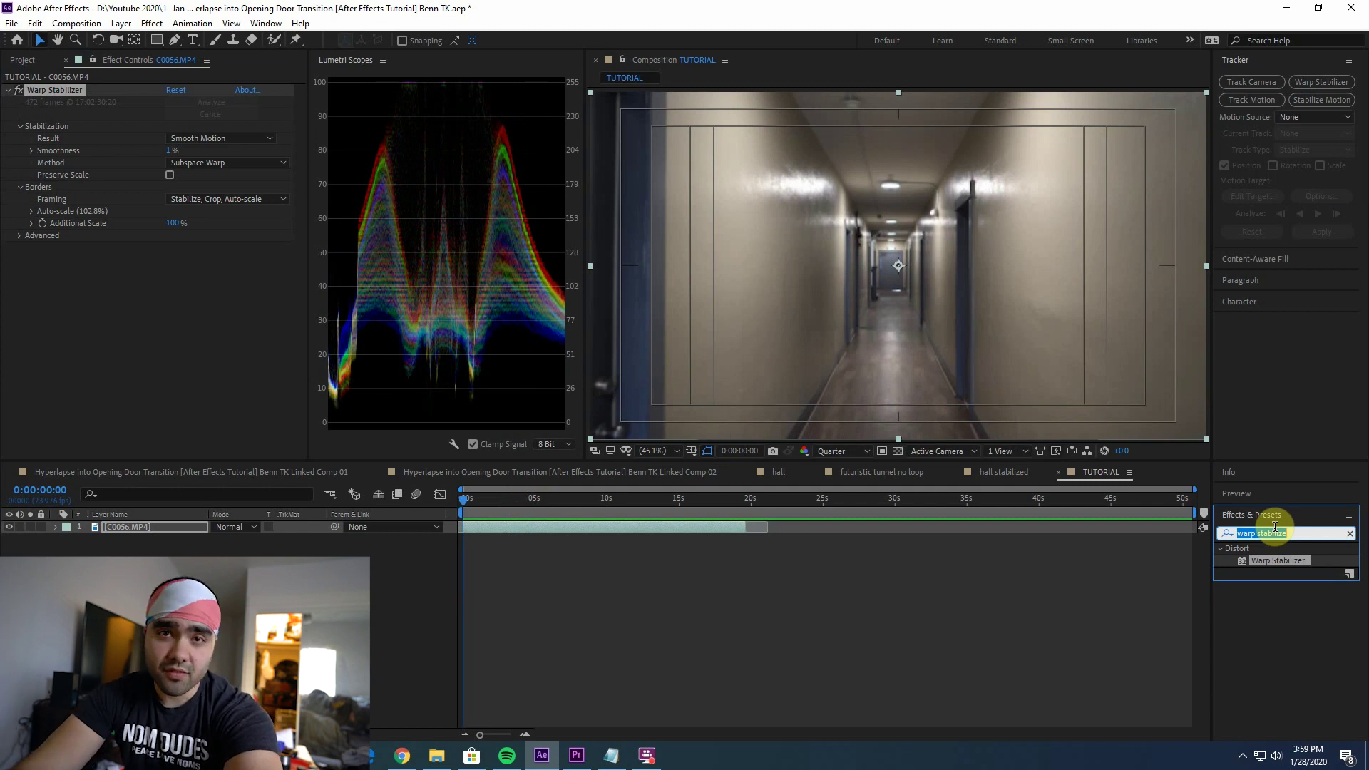
{"action": "type", "text": "transform"}
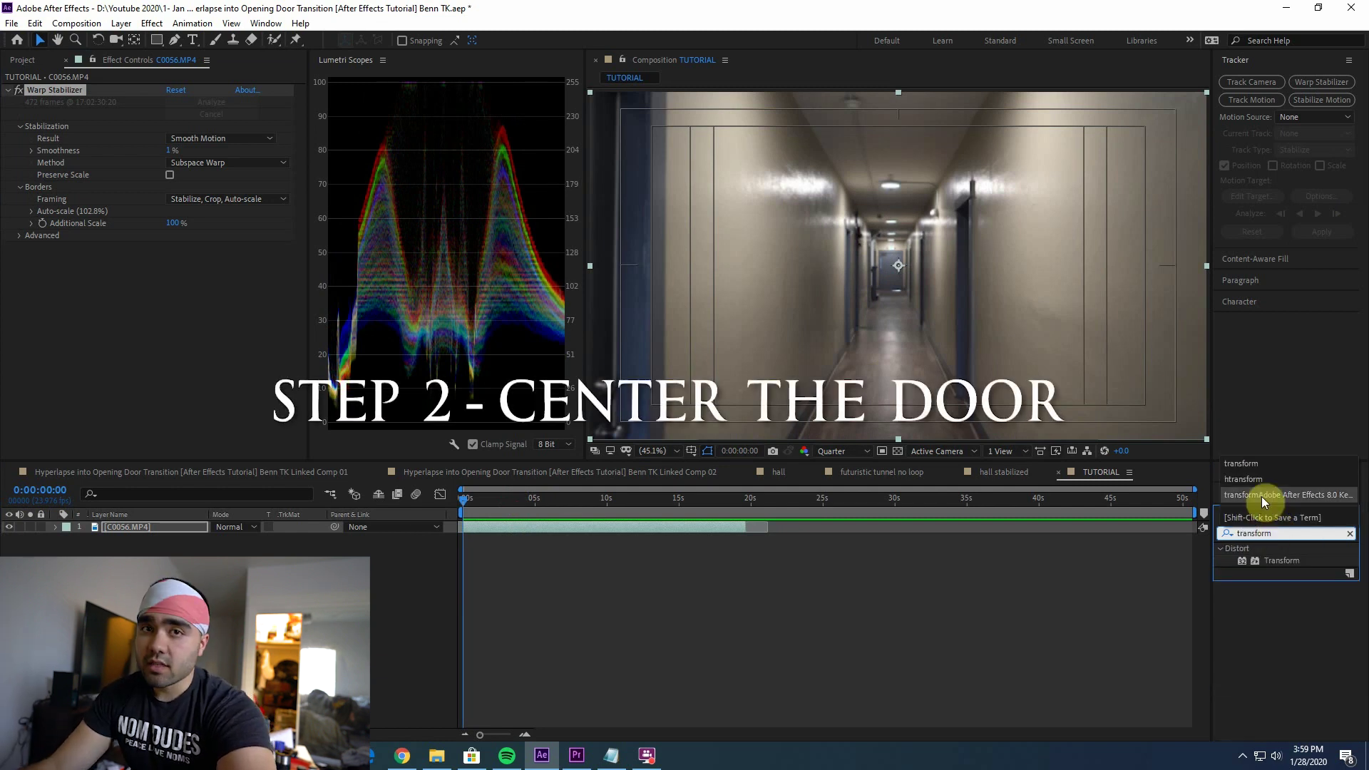
{"action": "double_click", "coordinate": [1282, 560]}
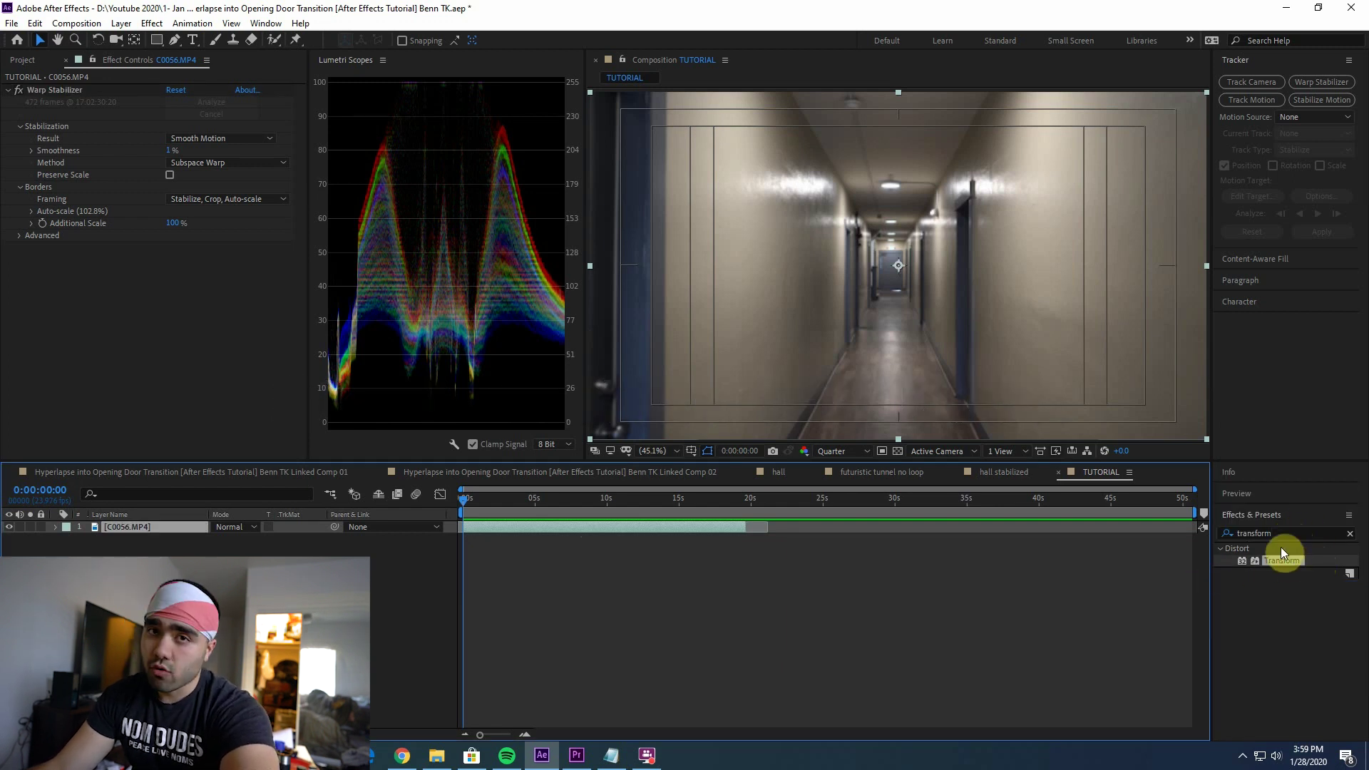
{"action": "left_click_drag", "start_coordinate": [1275, 551], "coordinate": [614, 529]}
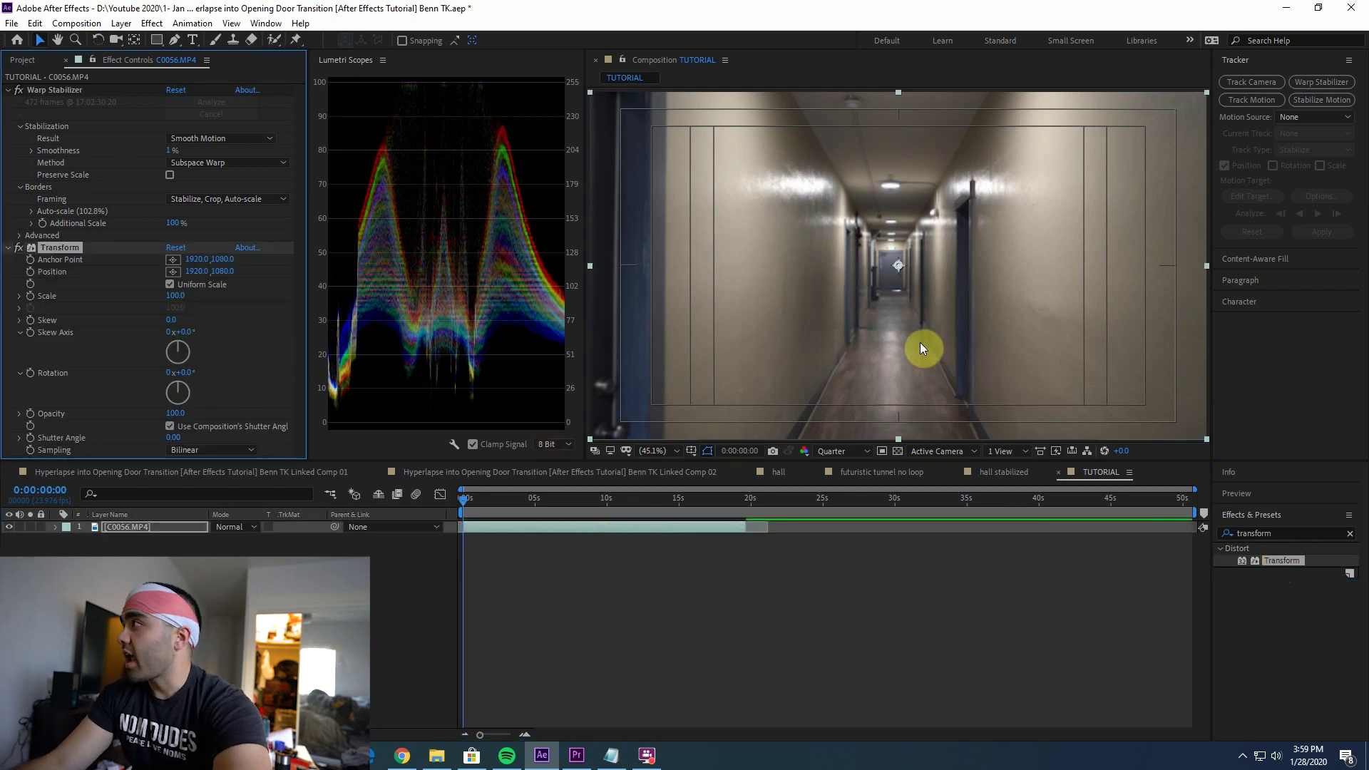
- Set the composition preview resolution to Full and inspect the door at the end of the hallway
{"action": "scroll", "coordinate": [914, 285], "scroll_direction": "up", "scroll_amount": 2}
{"action": "scroll", "coordinate": [924, 282], "scroll_direction": "down", "scroll_amount": 1}
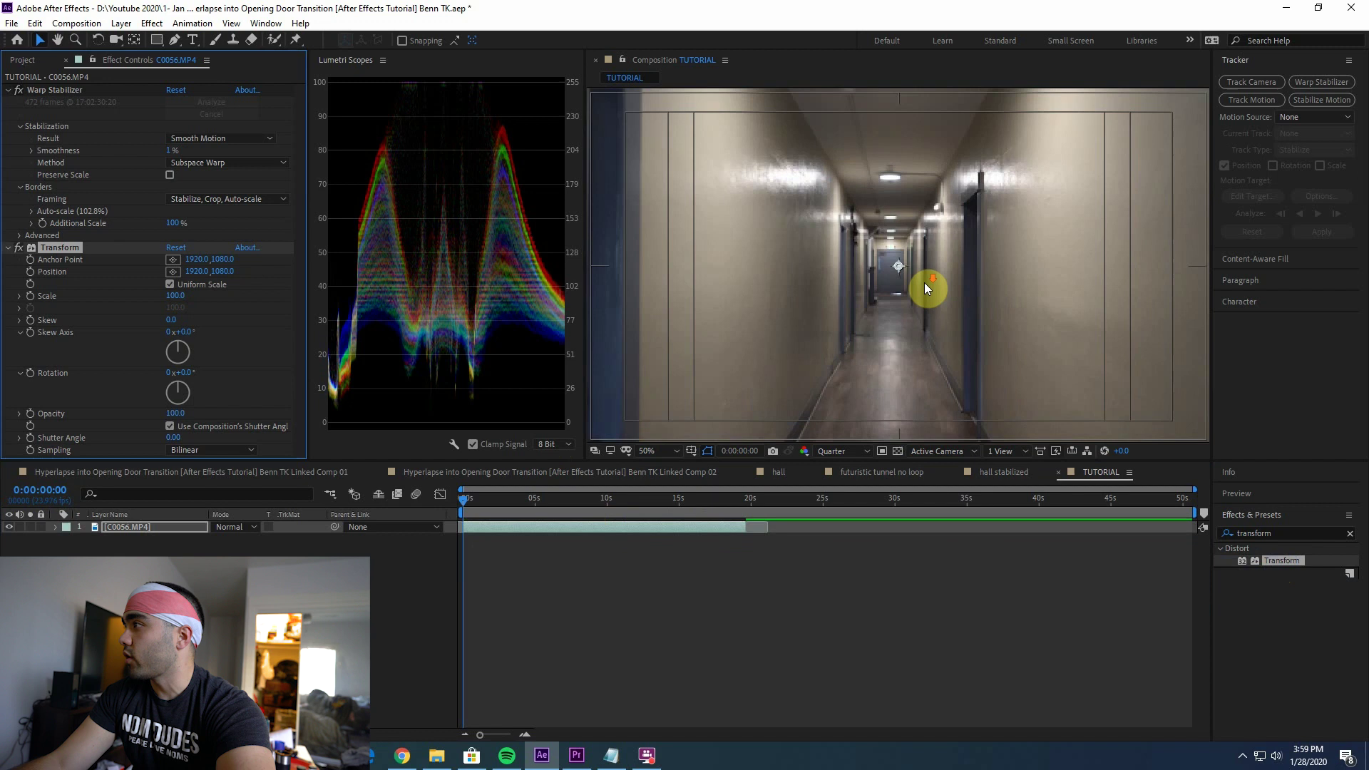
{"action": "left_click", "coordinate": [844, 450]}
{"action": "left_click", "coordinate": [837, 485]}
{"action": "scroll", "coordinate": [918, 305], "scroll_direction": "up", "scroll_amount": 4}
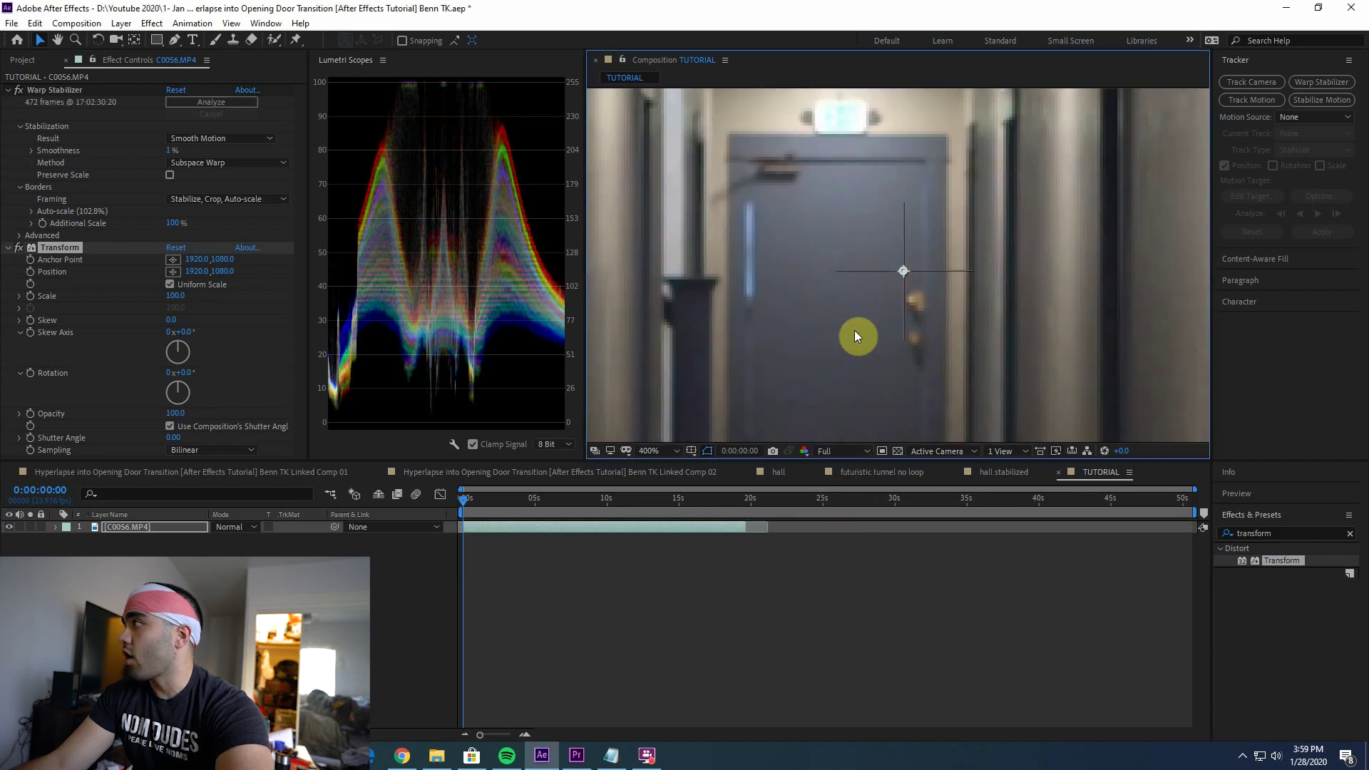
{"action": "scroll", "coordinate": [856, 335], "scroll_direction": "down", "scroll_amount": 2}
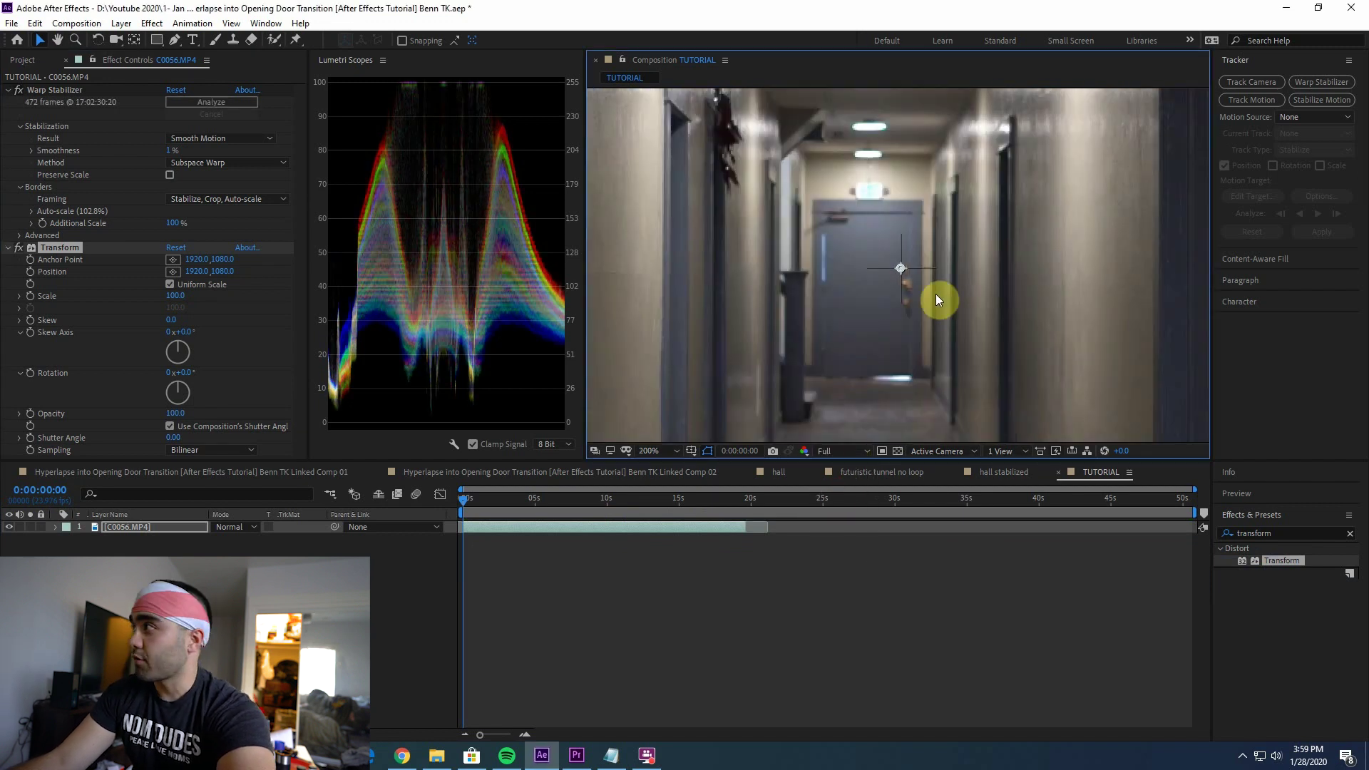
- Set the Transform effect's uniform scale to 105
{"action": "left_click", "coordinate": [176, 295]}
{"action": "type", "text": "105"}
{"action": "key", "text": "Return"}
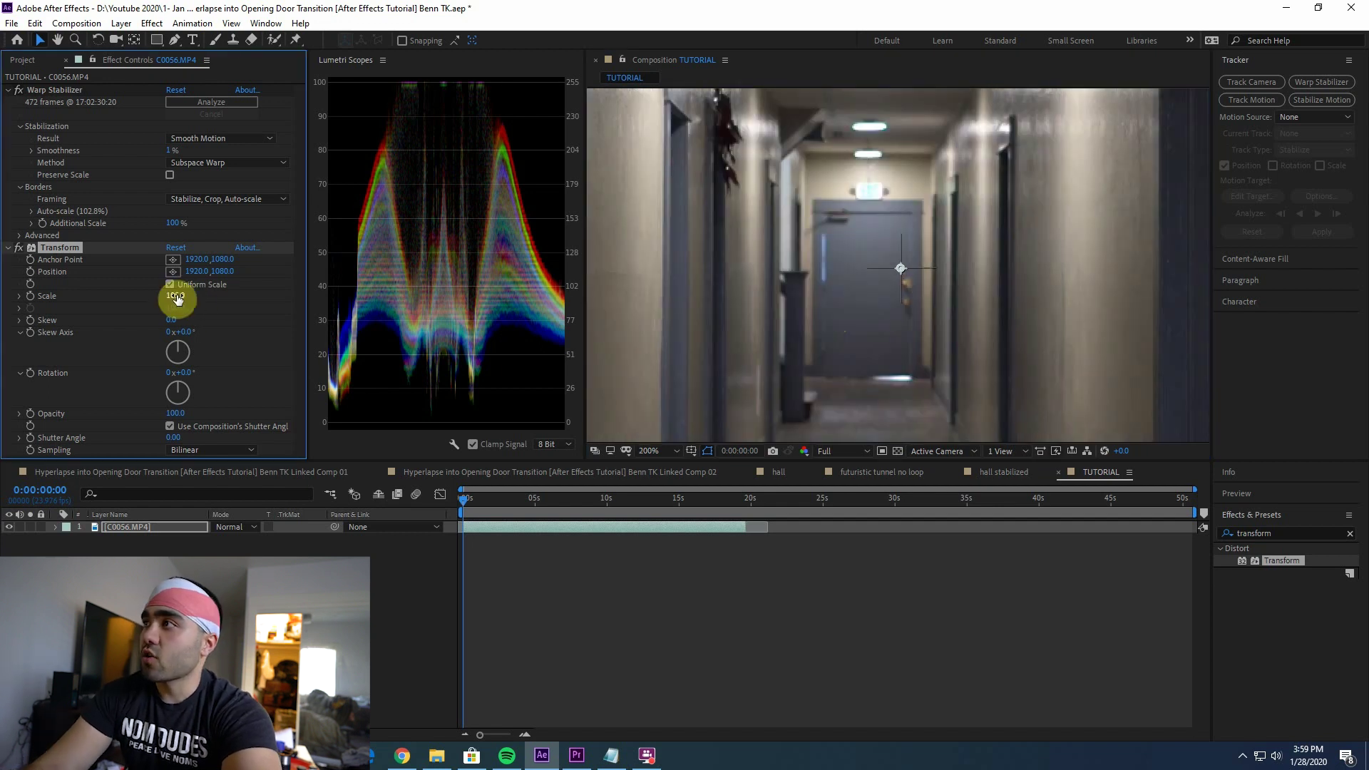
- Set the Transform effect's uniform scale to 110
{"action": "left_click", "coordinate": [174, 302]}
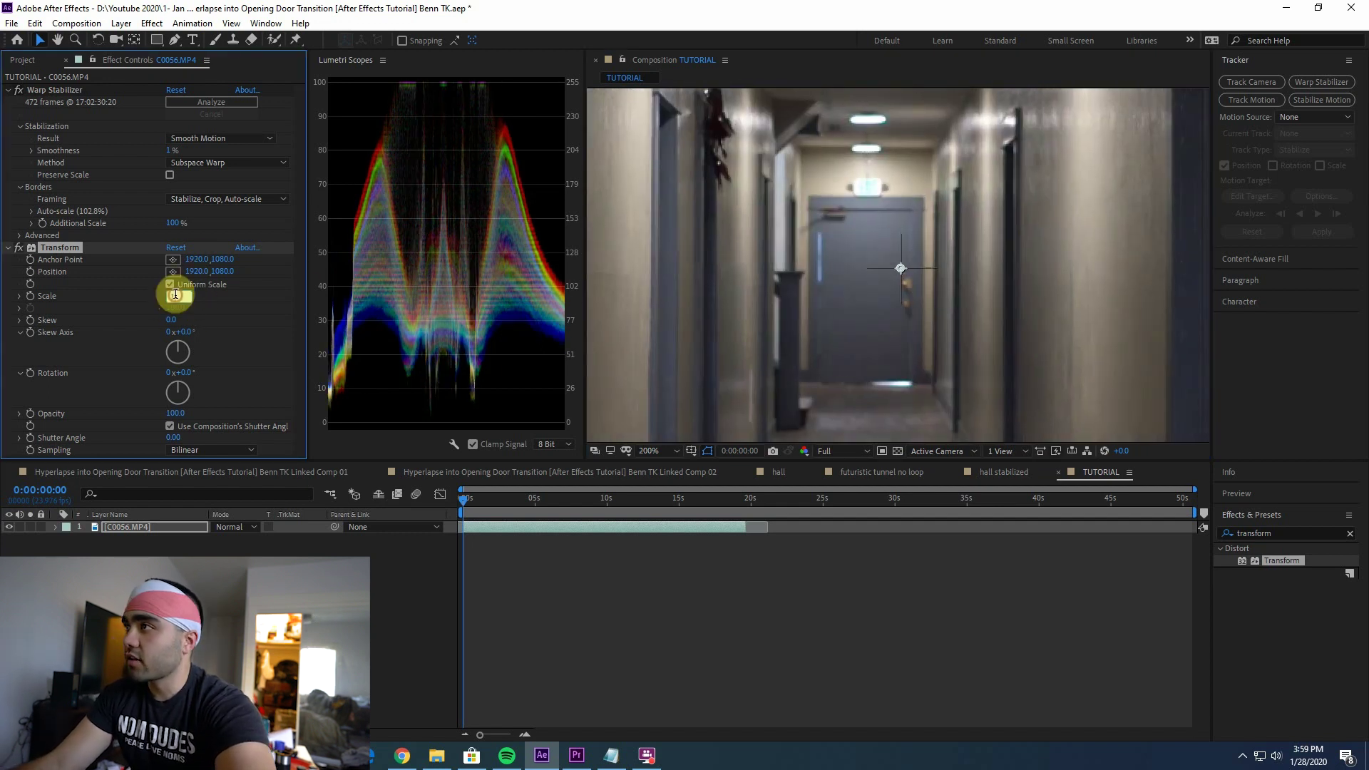
{"action": "type", "text": "110"}
{"action": "key", "text": "Return"}
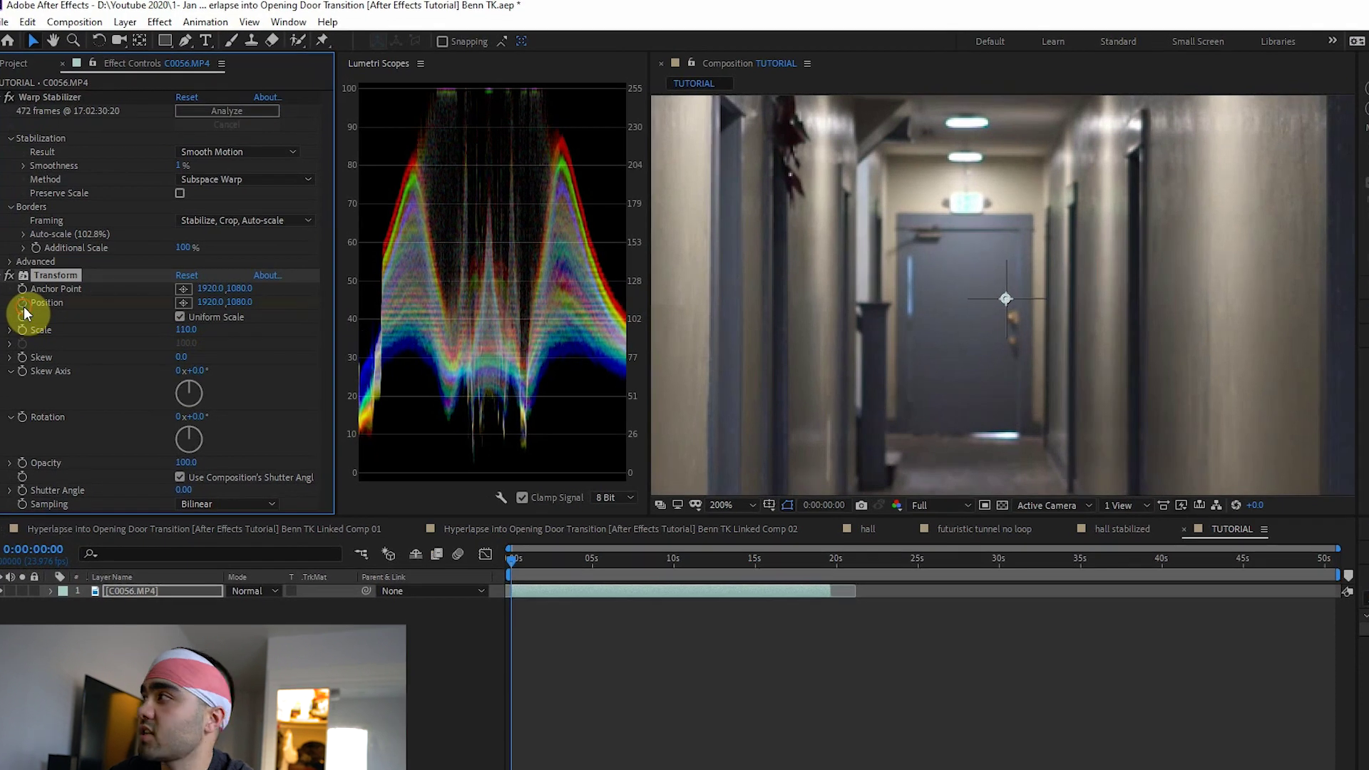
- Enable Transform position keyframing at the first frame and center the door with position 1970, 1052
{"action": "left_click", "coordinate": [23, 303]}
{"action": "scroll", "coordinate": [895, 394], "scroll_direction": "down", "scroll_amount": 4}
{"action": "scroll", "coordinate": [895, 395], "scroll_direction": "up", "scroll_amount": 3}
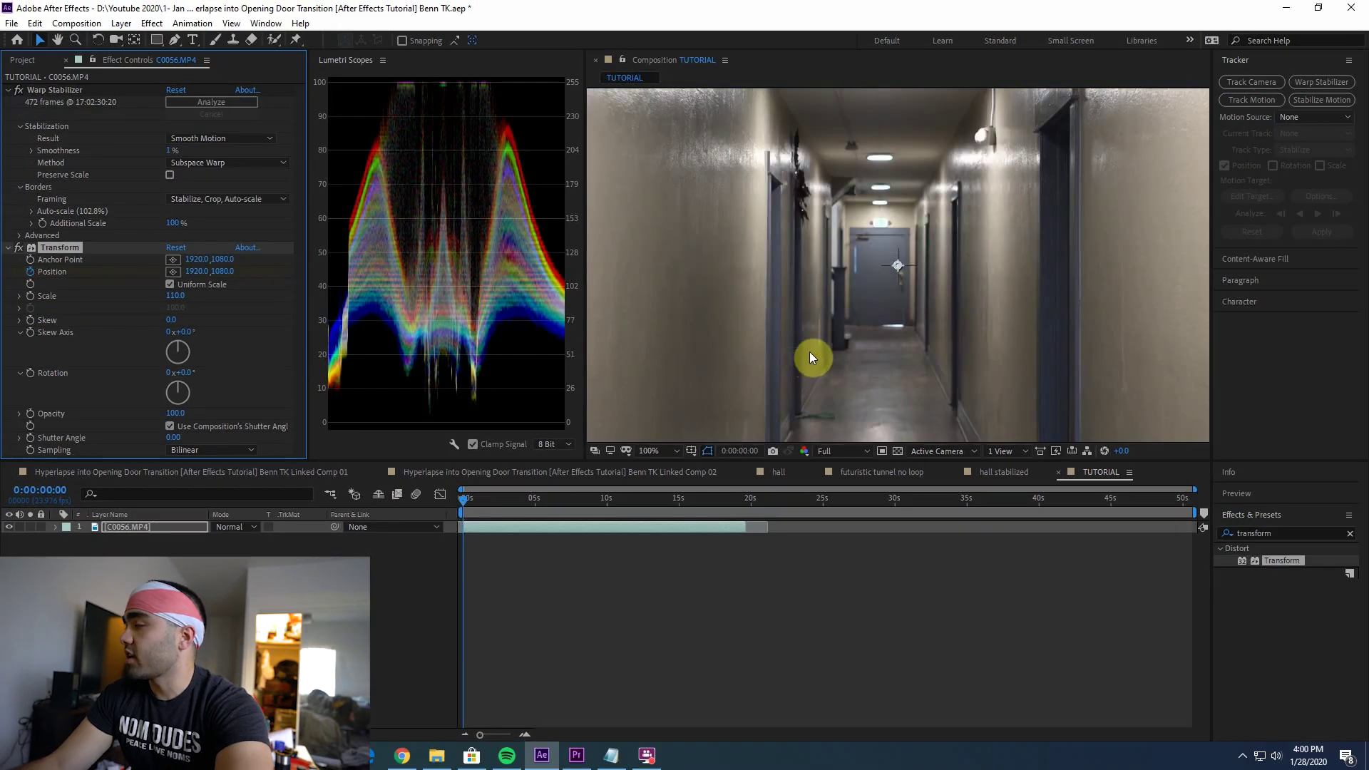
{"action": "left_click_drag", "start_coordinate": [198, 272], "coordinate": [231, 268]}
{"action": "left_click_drag", "start_coordinate": [222, 272], "coordinate": [203, 275]}
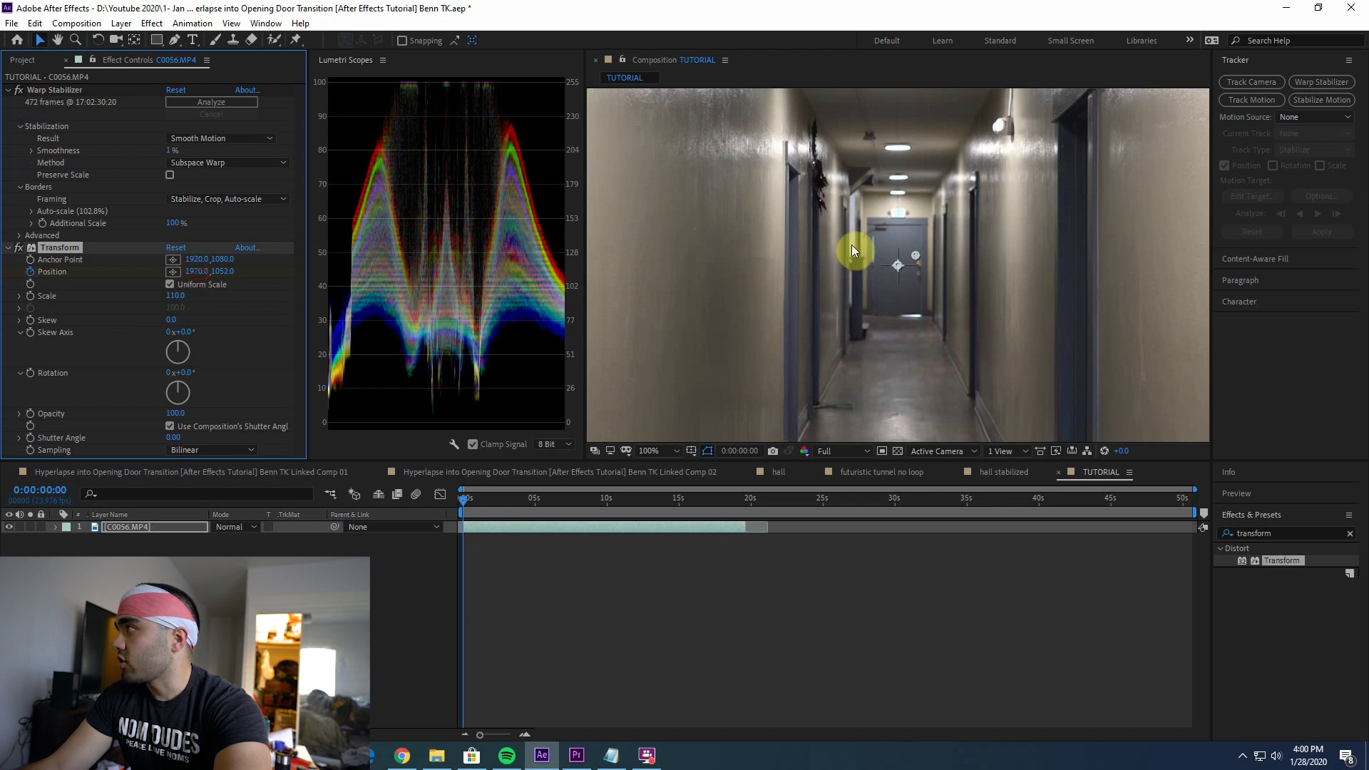
{"action": "scroll", "coordinate": [915, 278], "scroll_direction": "up", "scroll_amount": 5}
{"action": "scroll", "coordinate": [856, 275], "scroll_direction": "down", "scroll_amount": 5}
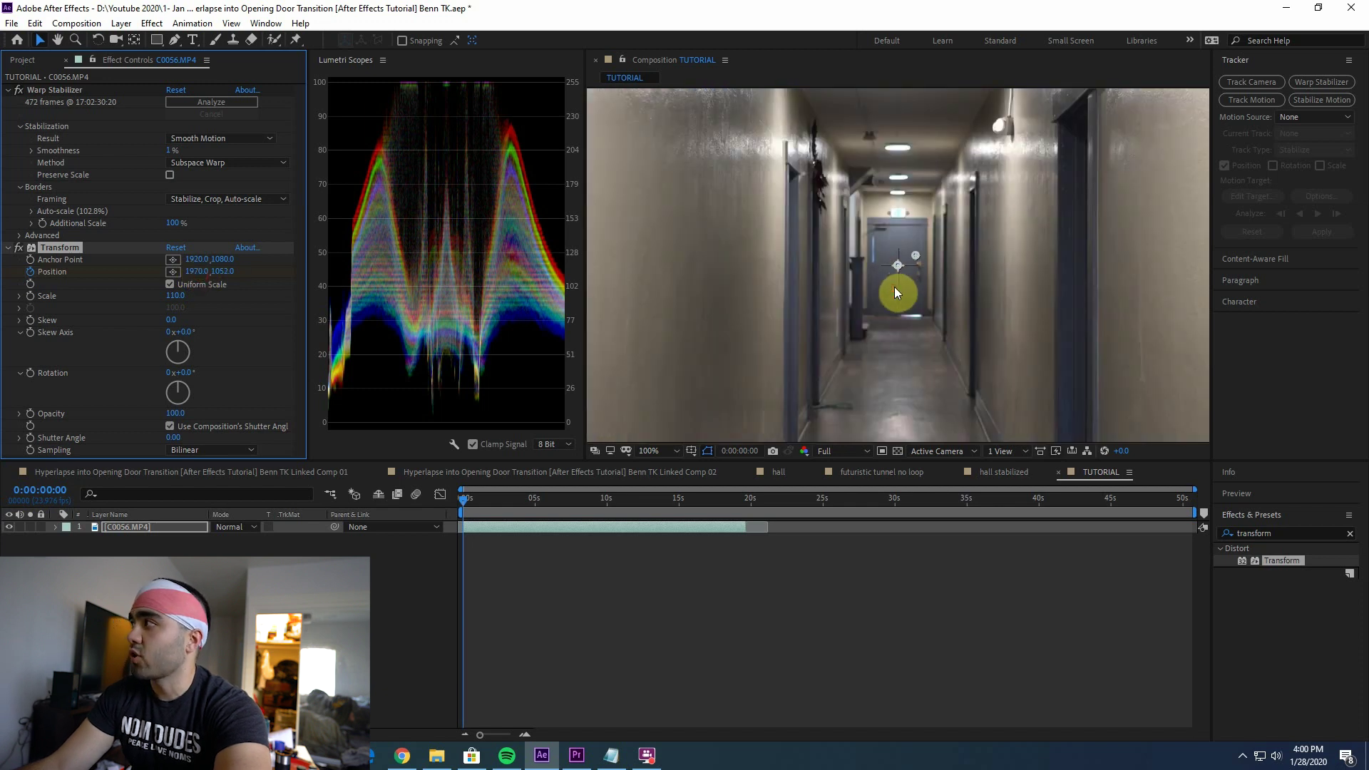
- Add a Transform position keyframe at 0:00:01:00 with position 1963, 1073 to recenter the door
{"action": "left_click", "coordinate": [490, 499]}
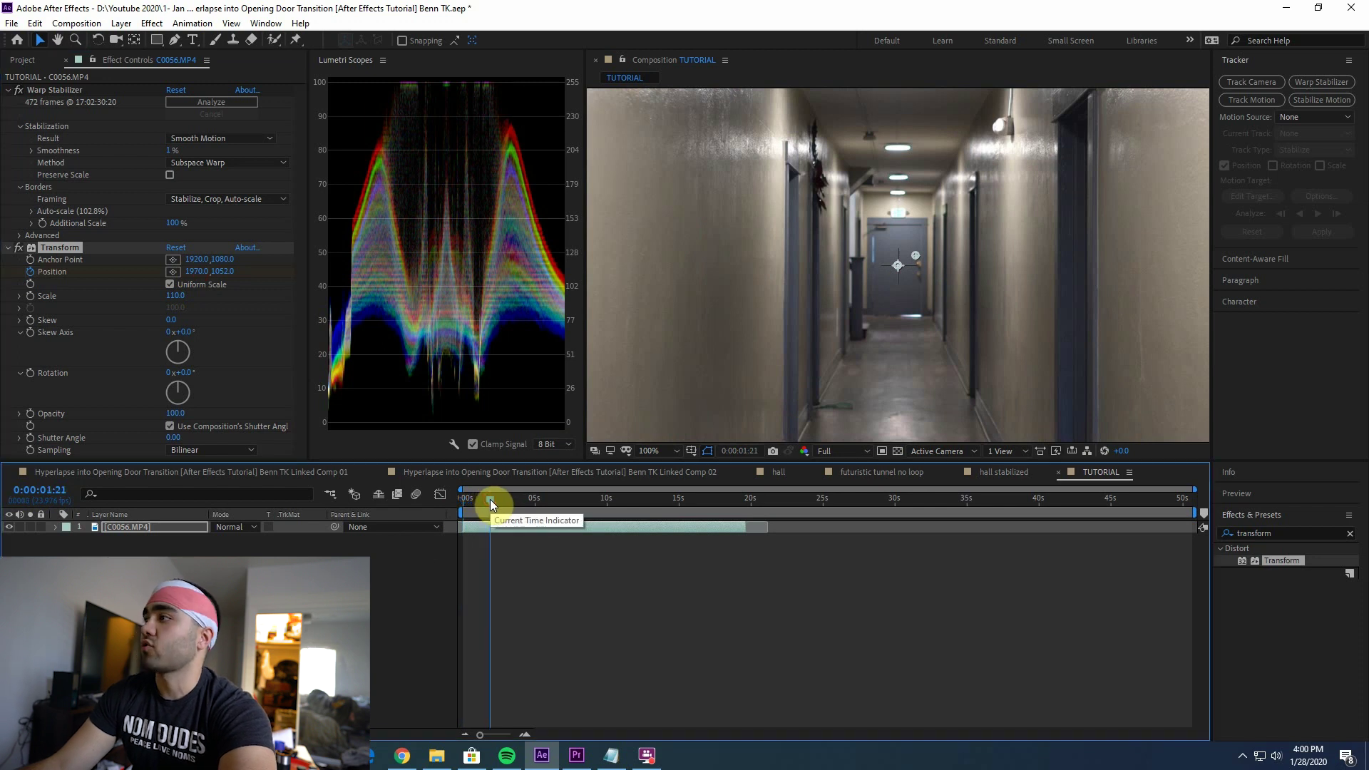
{"action": "left_click_drag", "start_coordinate": [490, 499], "coordinate": [463, 499]}
{"action": "key", "text": "equal"}
{"action": "key", "text": "equal"}
{"action": "key", "text": "equal"}
{"action": "left_click", "coordinate": [465, 734]}
{"action": "left_click", "coordinate": [521, 498]}
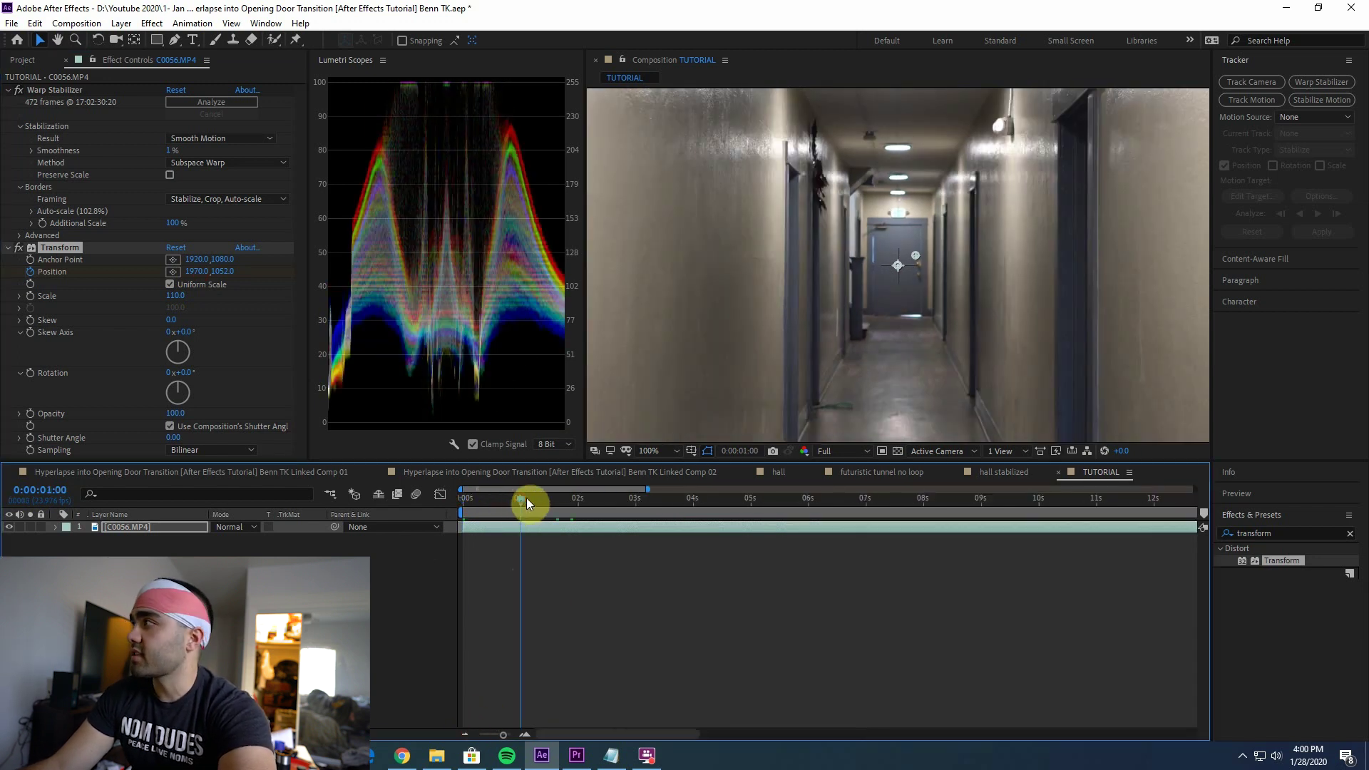
{"action": "left_click_drag", "start_coordinate": [206, 272], "coordinate": [201, 271]}
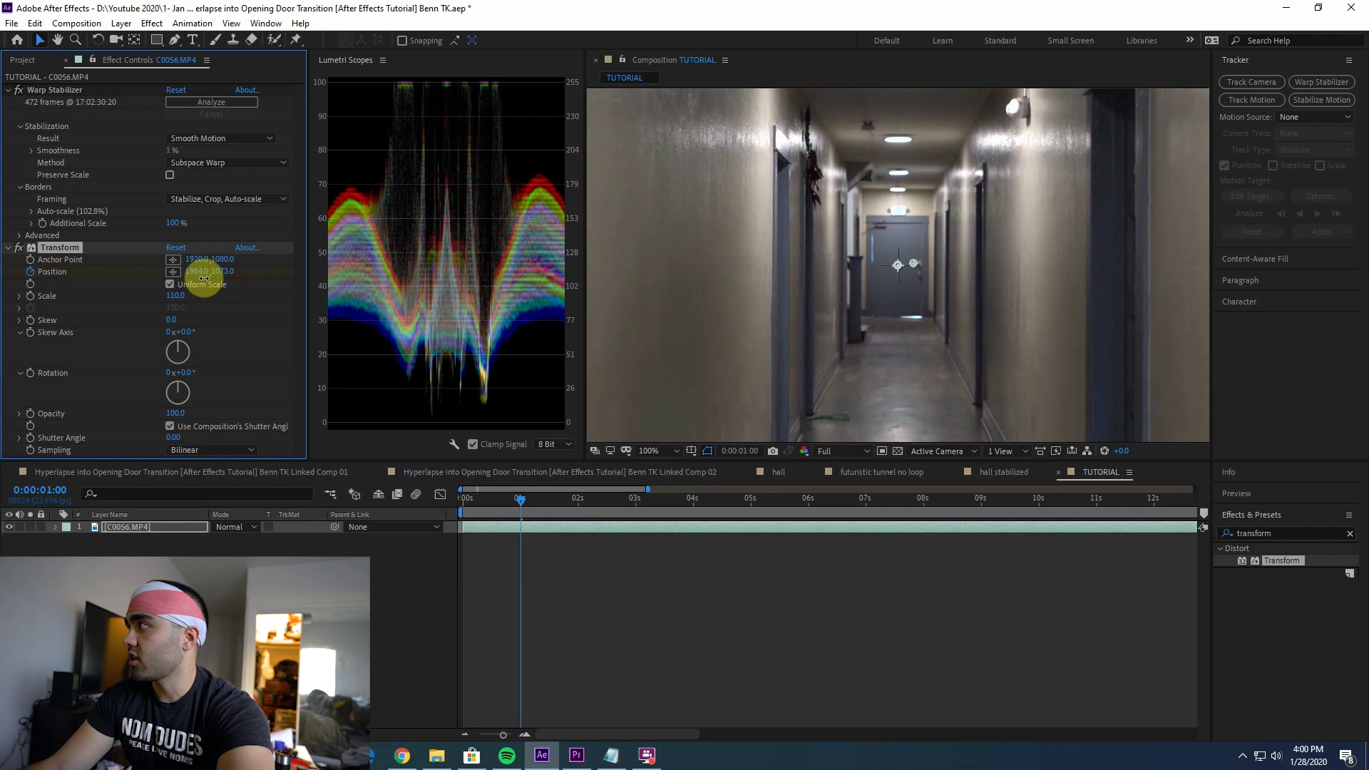
- Add a Transform position keyframe at 0:00:02:00 with position 1937, 1086 to recenter the door
{"action": "left_click", "coordinate": [576, 498]}
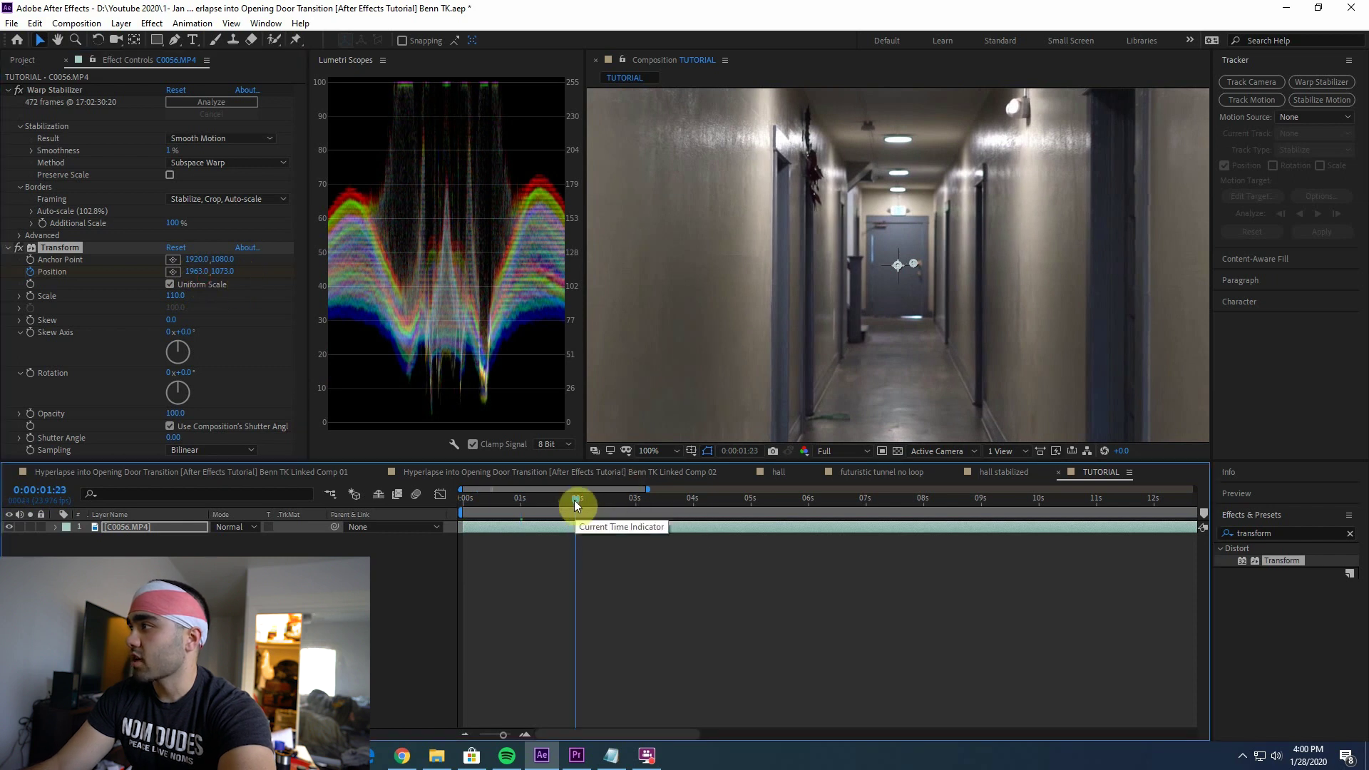
{"action": "left_click_drag", "start_coordinate": [575, 499], "coordinate": [575, 499]}
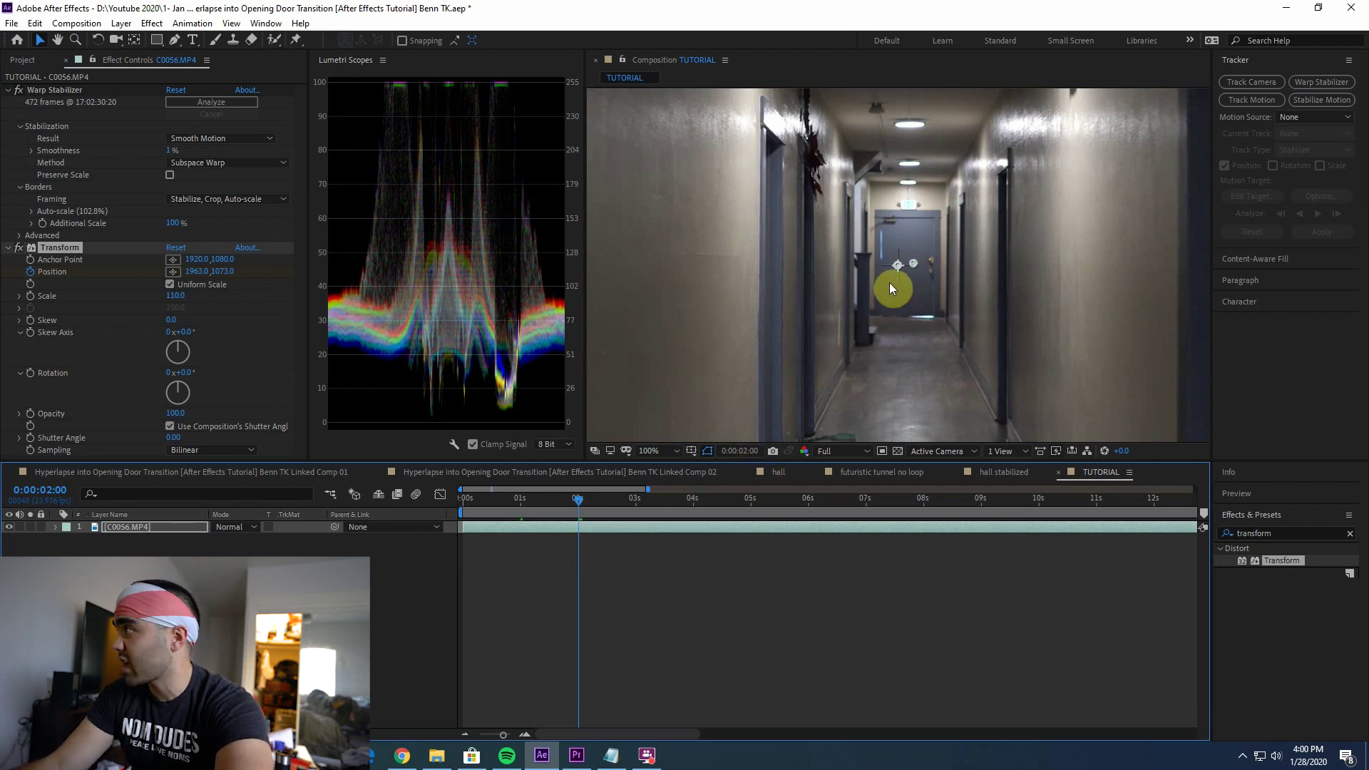
{"action": "left_click_drag", "start_coordinate": [200, 273], "coordinate": [230, 268]}
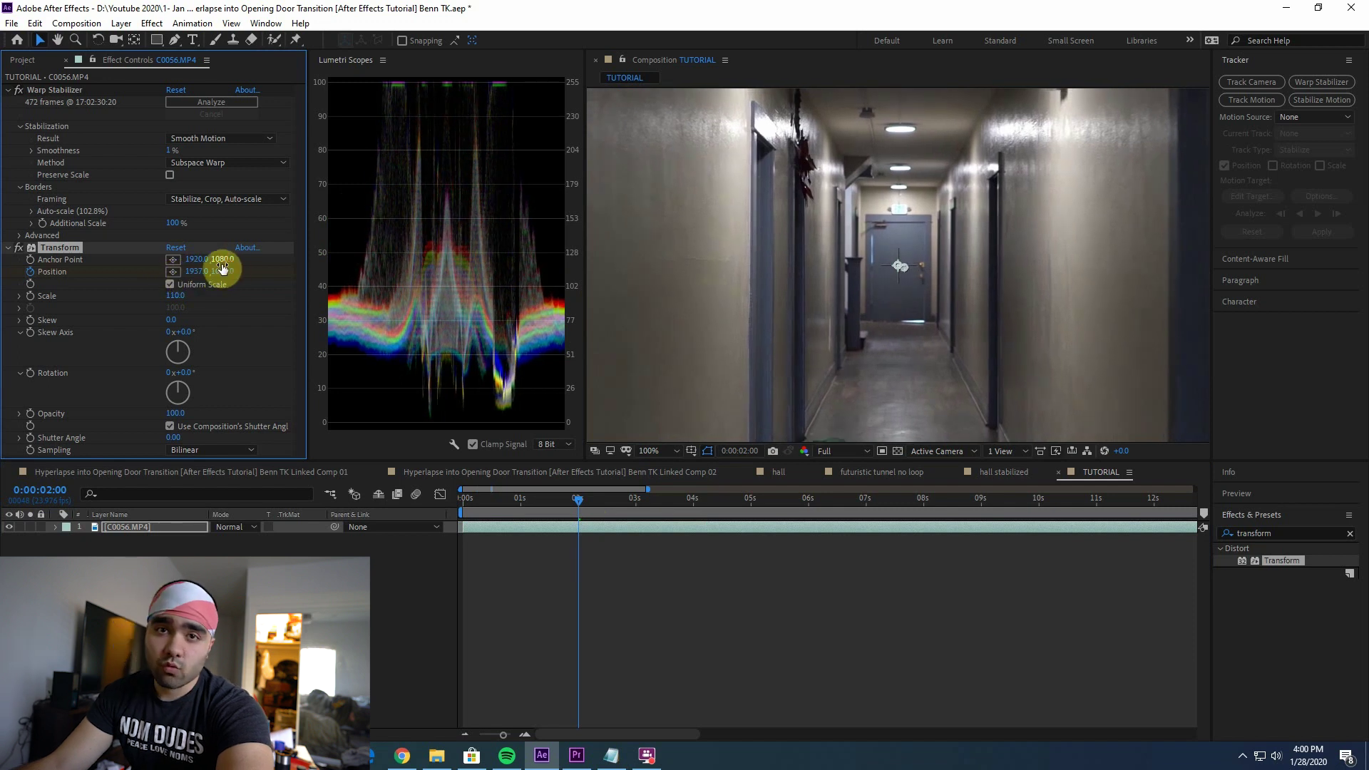
- Adjust the Transform position horizontally and vertically at 0:00:03:01 to keyframe the door back to the center
{"action": "left_click", "coordinate": [638, 499]}
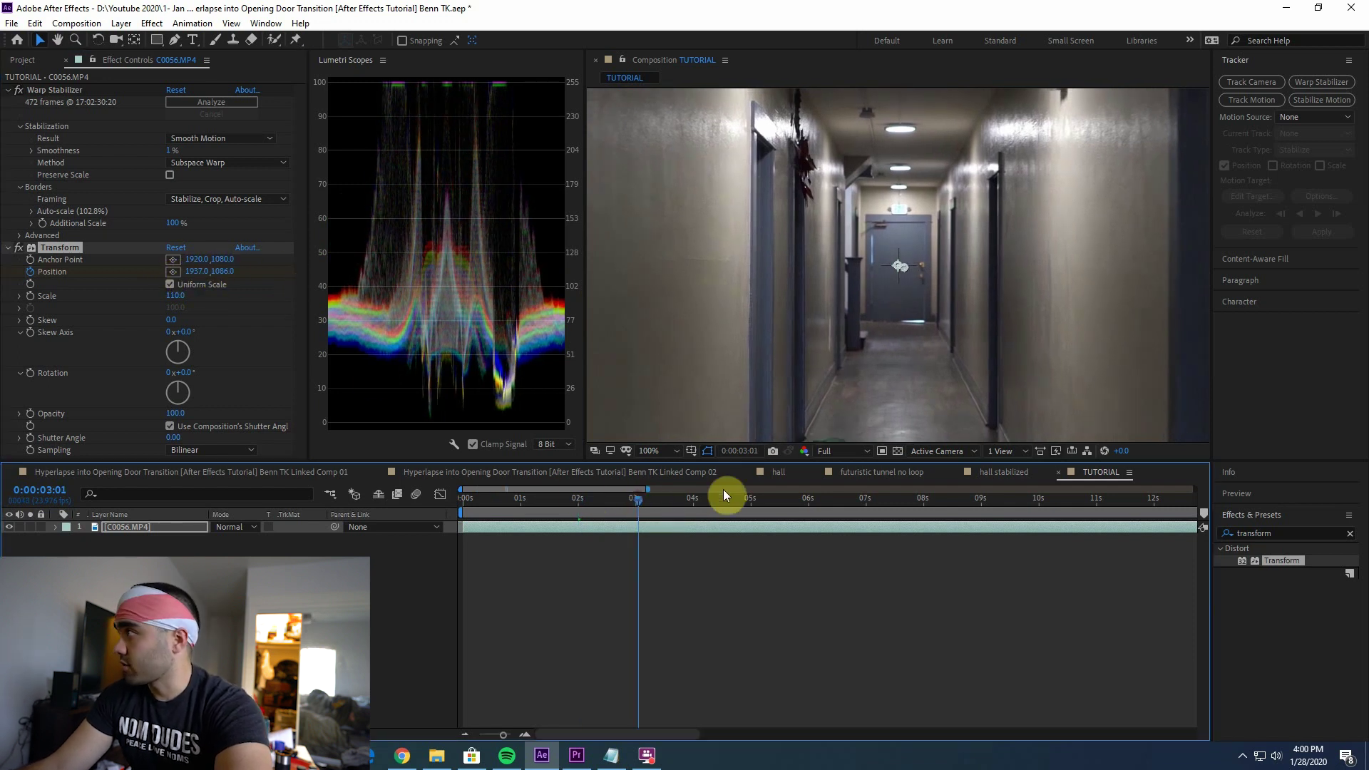
{"action": "mouse_move", "coordinate": [195, 272]}
{"action": "left_mouse_down"}
{"action": "mouse_move", "coordinate": [159, 269]}
{"action": "mouse_move", "coordinate": [201, 282]}
{"action": "left_mouse_up"}
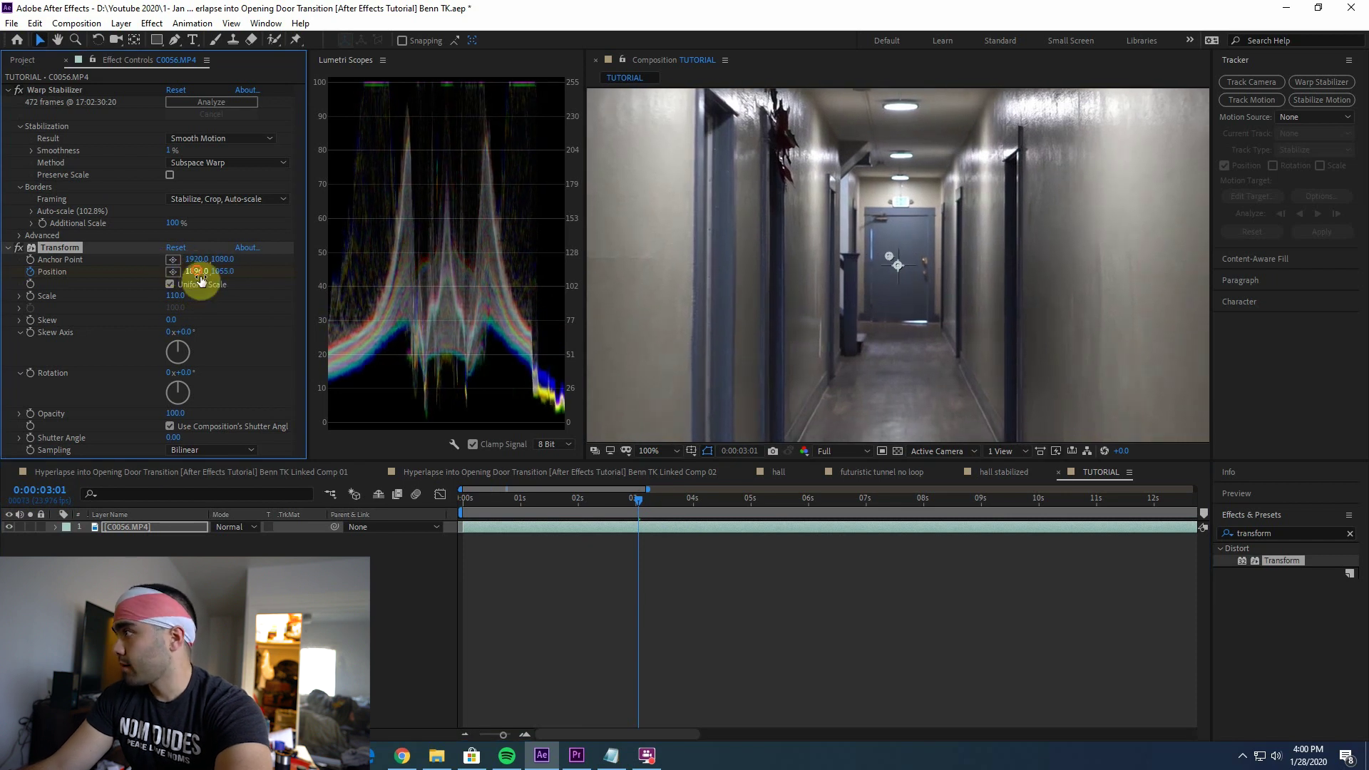
{"action": "mouse_move", "coordinate": [220, 272]}
{"action": "left_mouse_down"}
{"action": "mouse_move", "coordinate": [244, 270]}
{"action": "mouse_move", "coordinate": [168, 274]}
{"action": "mouse_move", "coordinate": [245, 275]}
{"action": "mouse_move", "coordinate": [160, 271]}
{"action": "mouse_move", "coordinate": [207, 270]}
{"action": "mouse_move", "coordinate": [223, 290]}
{"action": "left_mouse_up"}
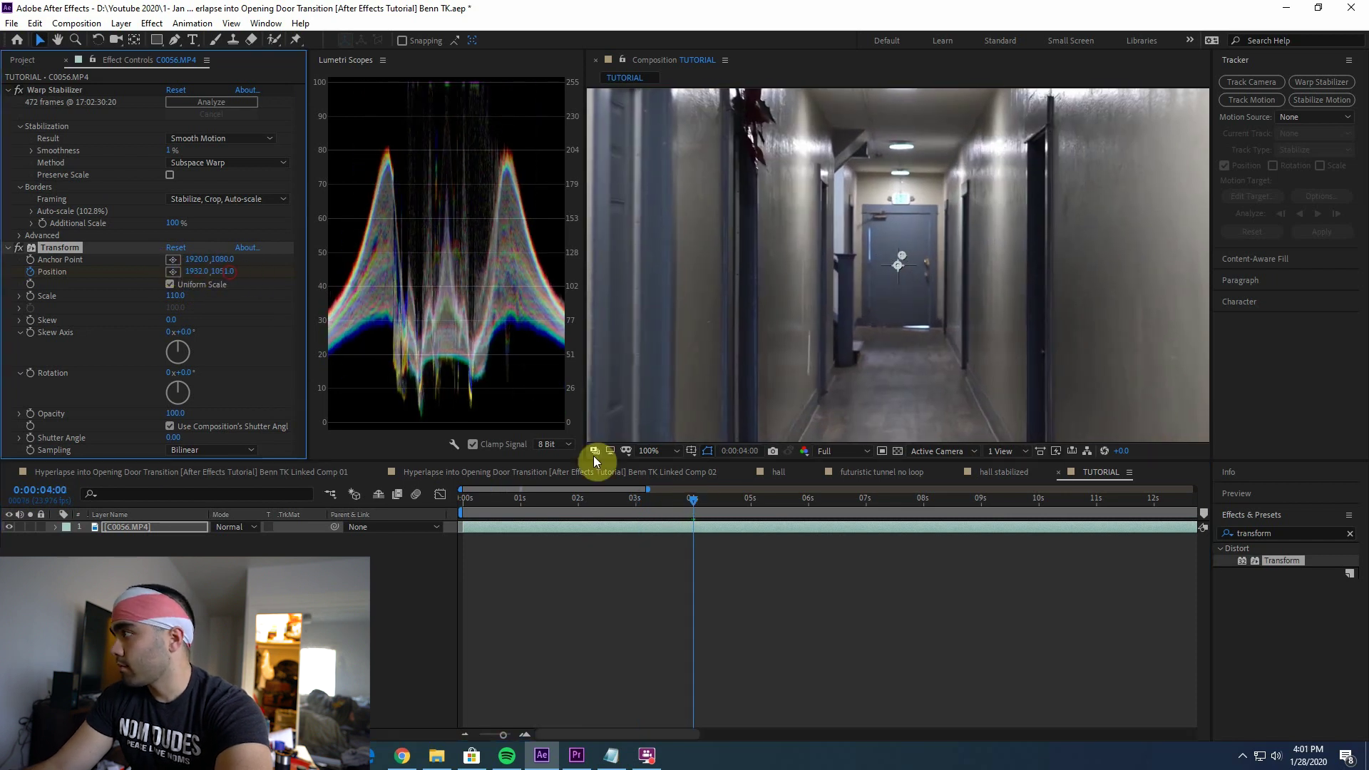
- Keep keyframing the Transform position about every second to center the door, reaching about 1919, 1004 at 0:00:15:09
{"action": "left_click", "coordinate": [750, 499]}
{"action": "left_click", "coordinate": [809, 499]}
{"action": "left_click", "coordinate": [867, 501]}
{"action": "left_click", "coordinate": [924, 502]}
{"action": "left_click", "coordinate": [983, 501]}
{"action": "left_click", "coordinate": [1044, 501]}
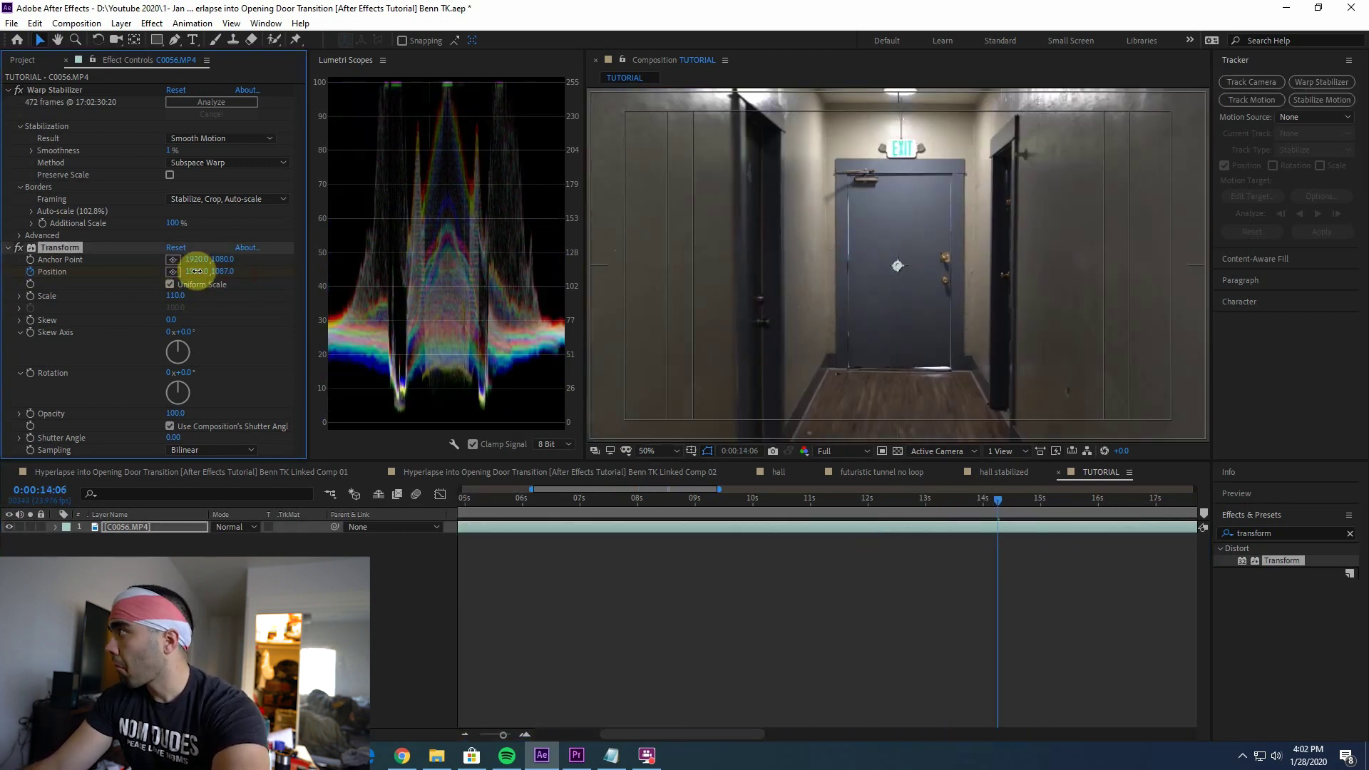
{"action": "left_click_drag", "start_coordinate": [199, 268], "coordinate": [152, 284]}
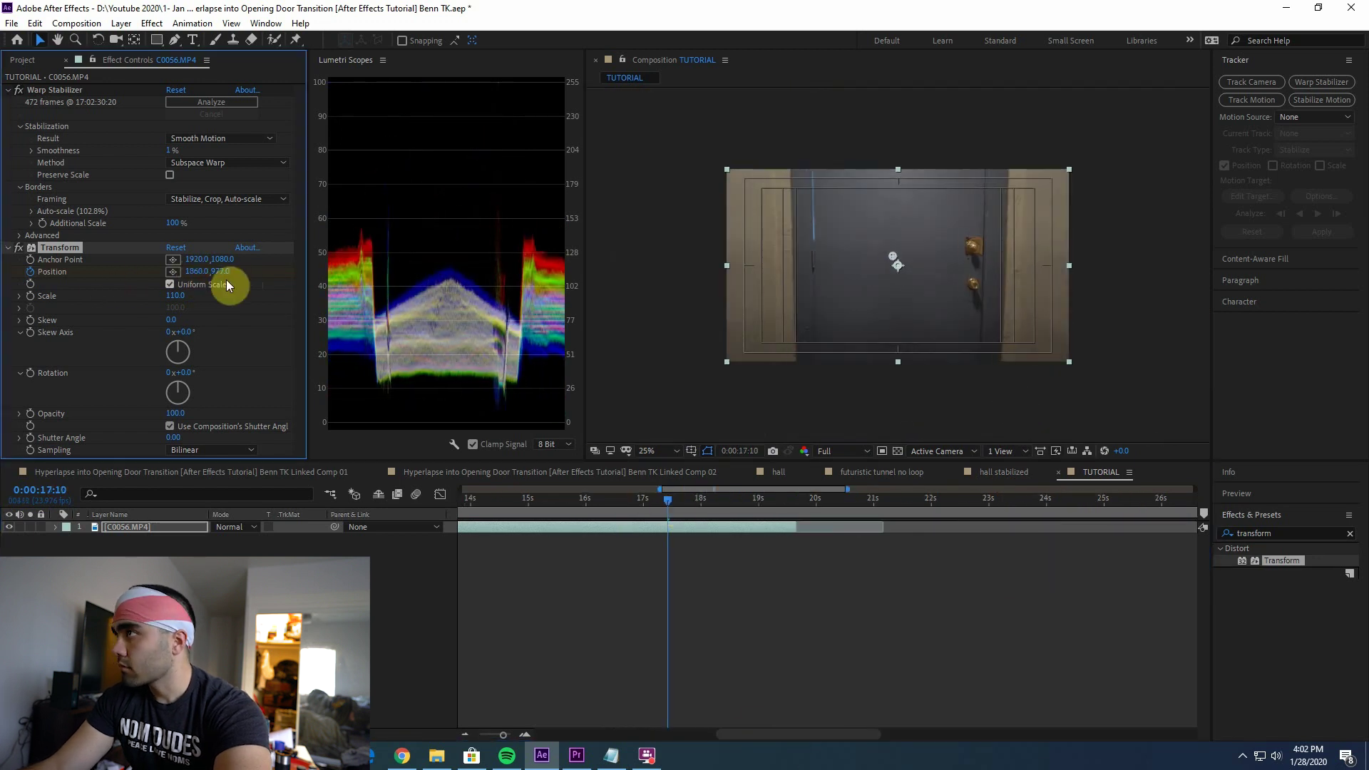
- Finish keyframing the Transform position to recenter the door up to 0:00:18:05, ending at about 1901, 922
{"action": "left_click_drag", "start_coordinate": [706, 498], "coordinate": [725, 498]}
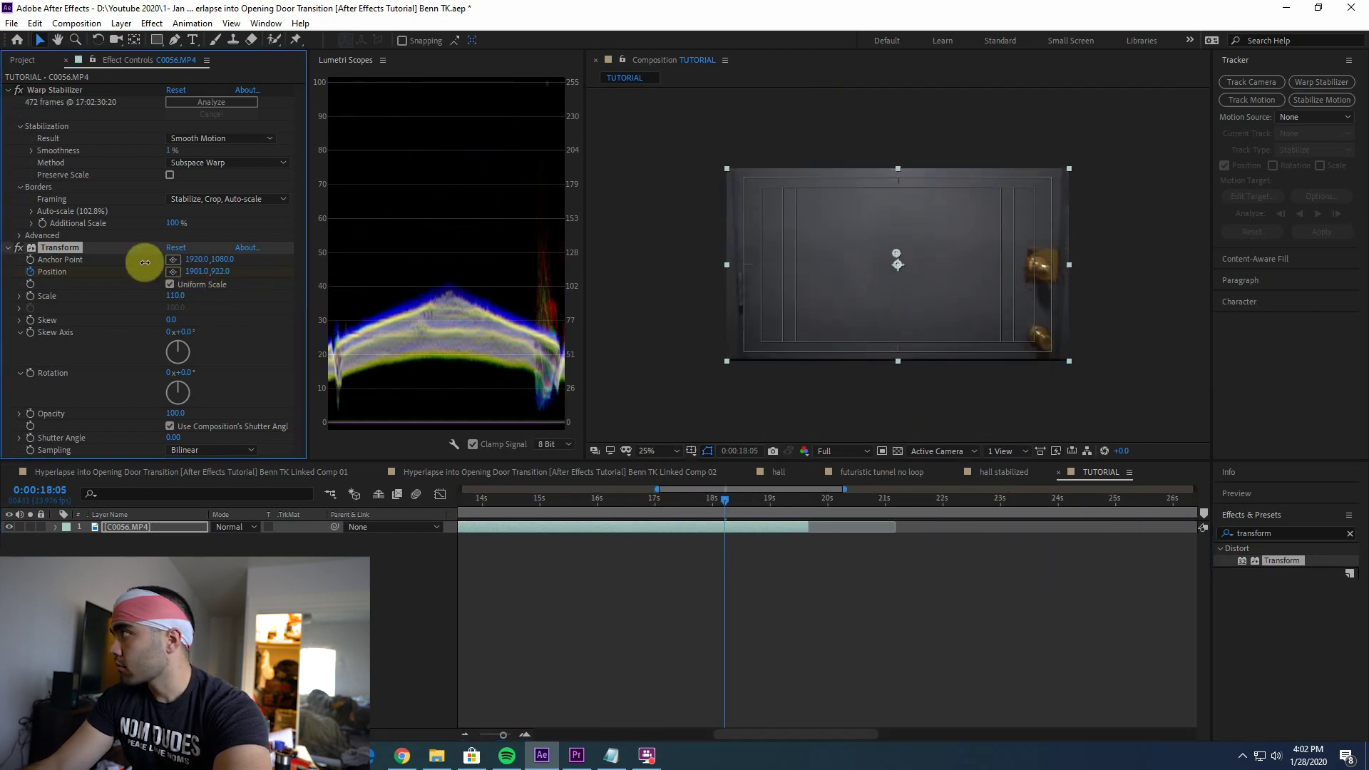
{"action": "left_click_drag", "start_coordinate": [503, 735], "coordinate": [470, 741]}
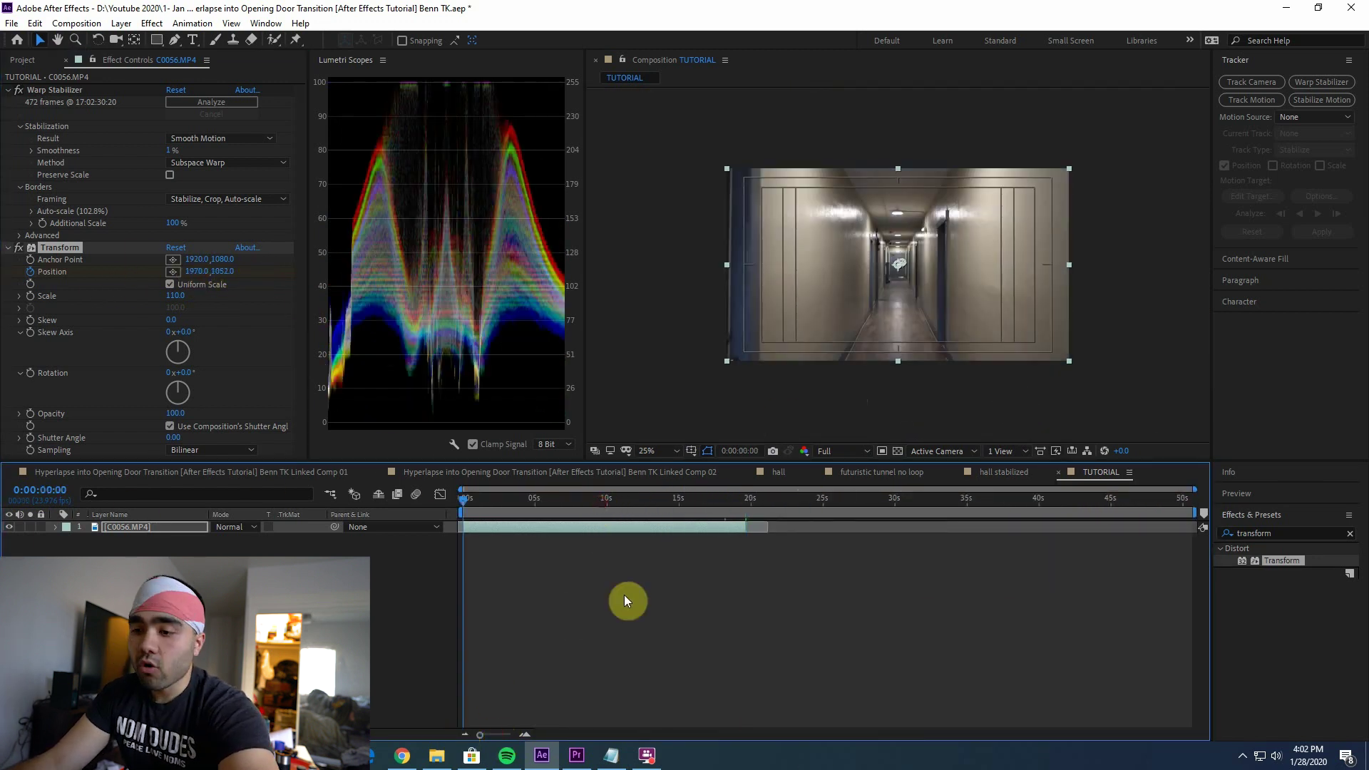
- Reveal the clip's Transform position keyframes and convert all of them to Auto Bezier interpolation
{"action": "key", "text": "u"}
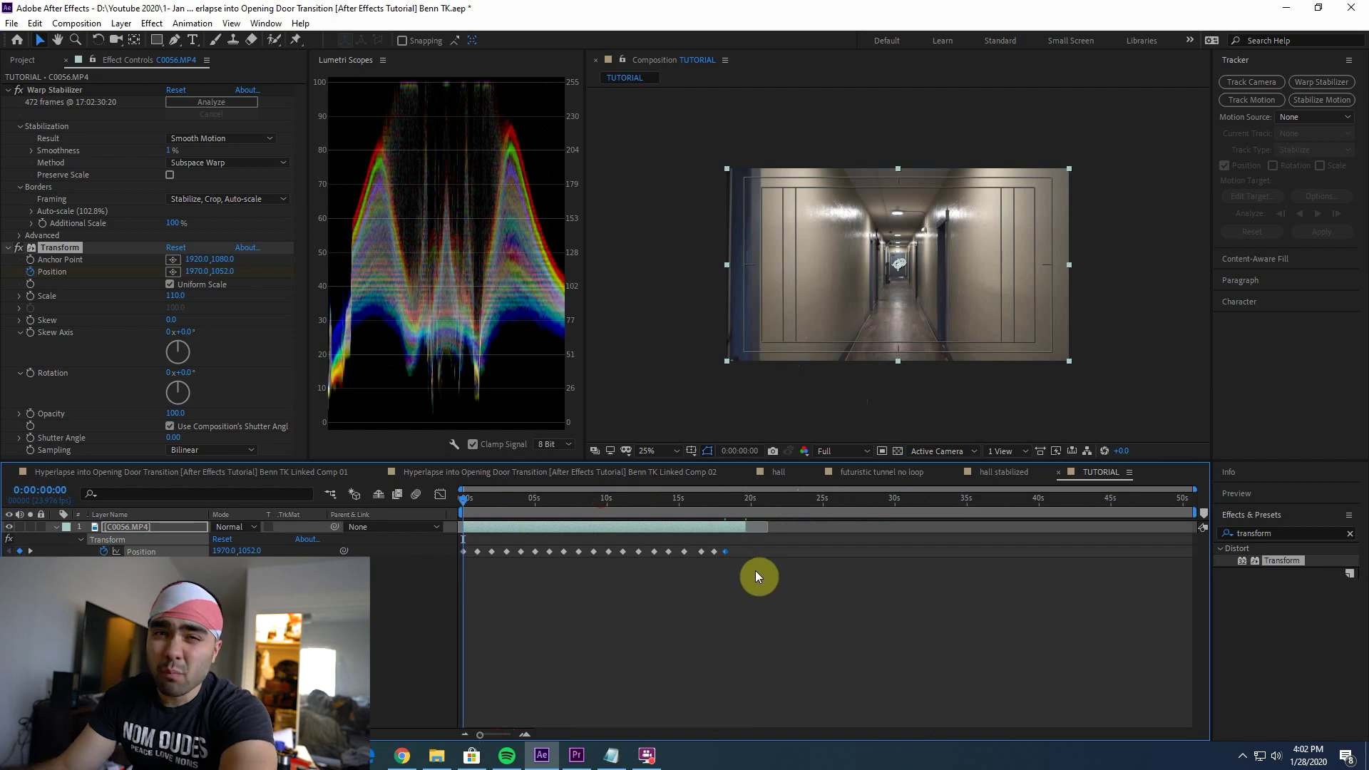
{"action": "left_click_drag", "start_coordinate": [749, 569], "coordinate": [458, 545]}
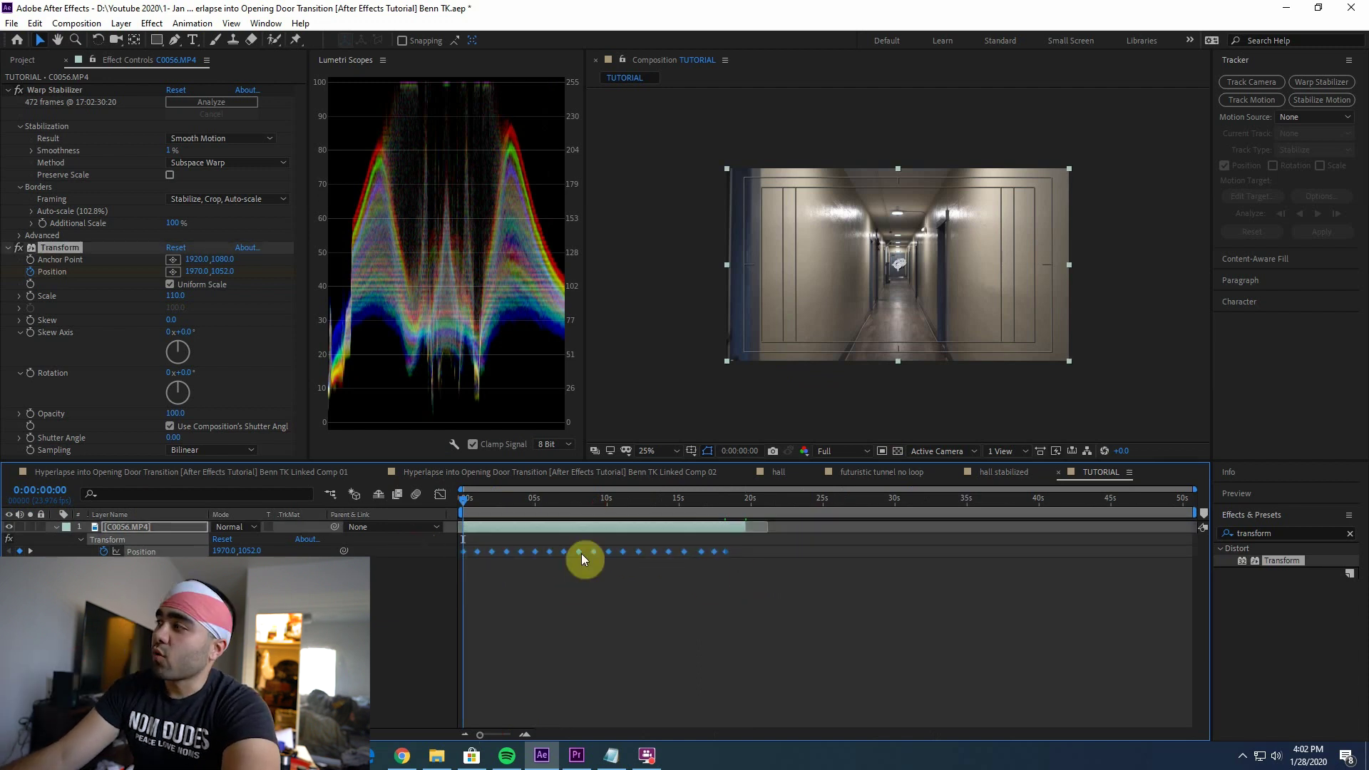
{"action": "left_click", "coordinate": [713, 571]}
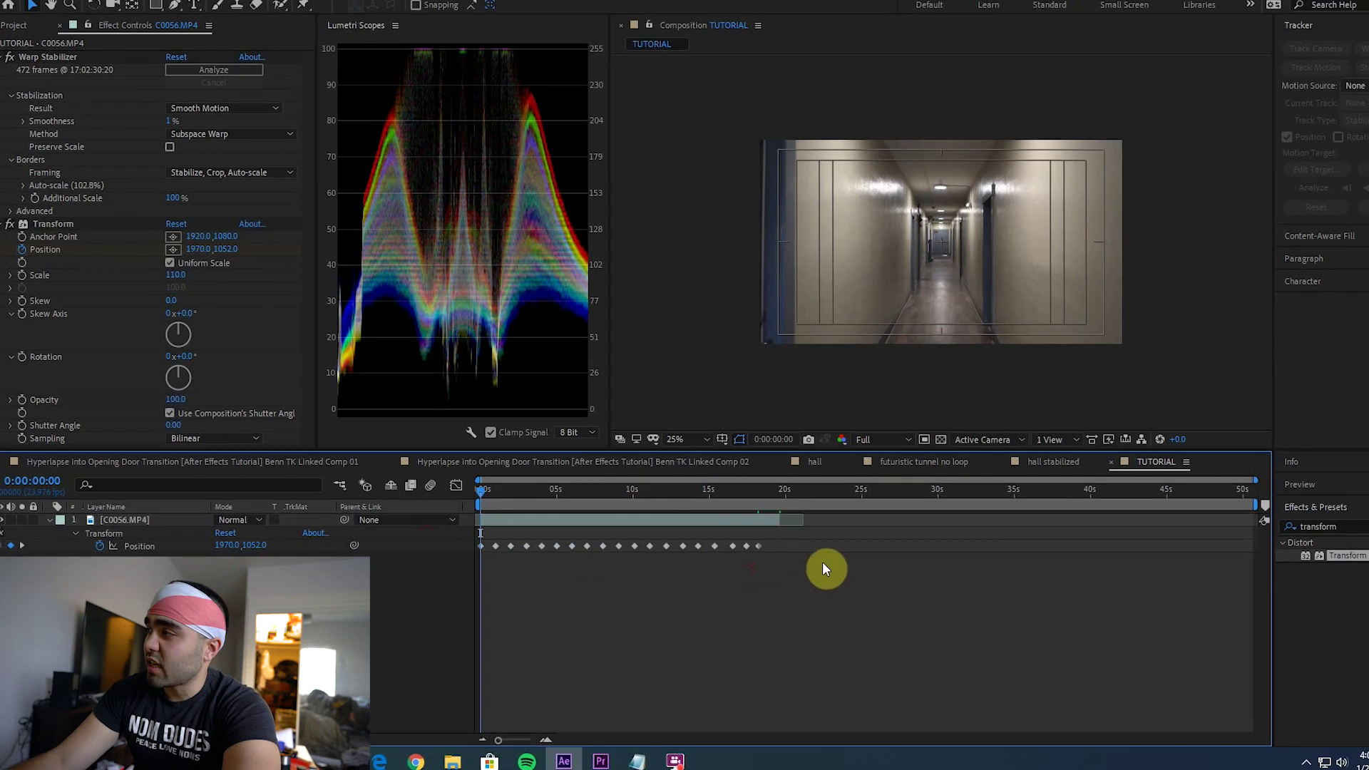
{"action": "left_click_drag", "start_coordinate": [783, 570], "coordinate": [463, 544]}
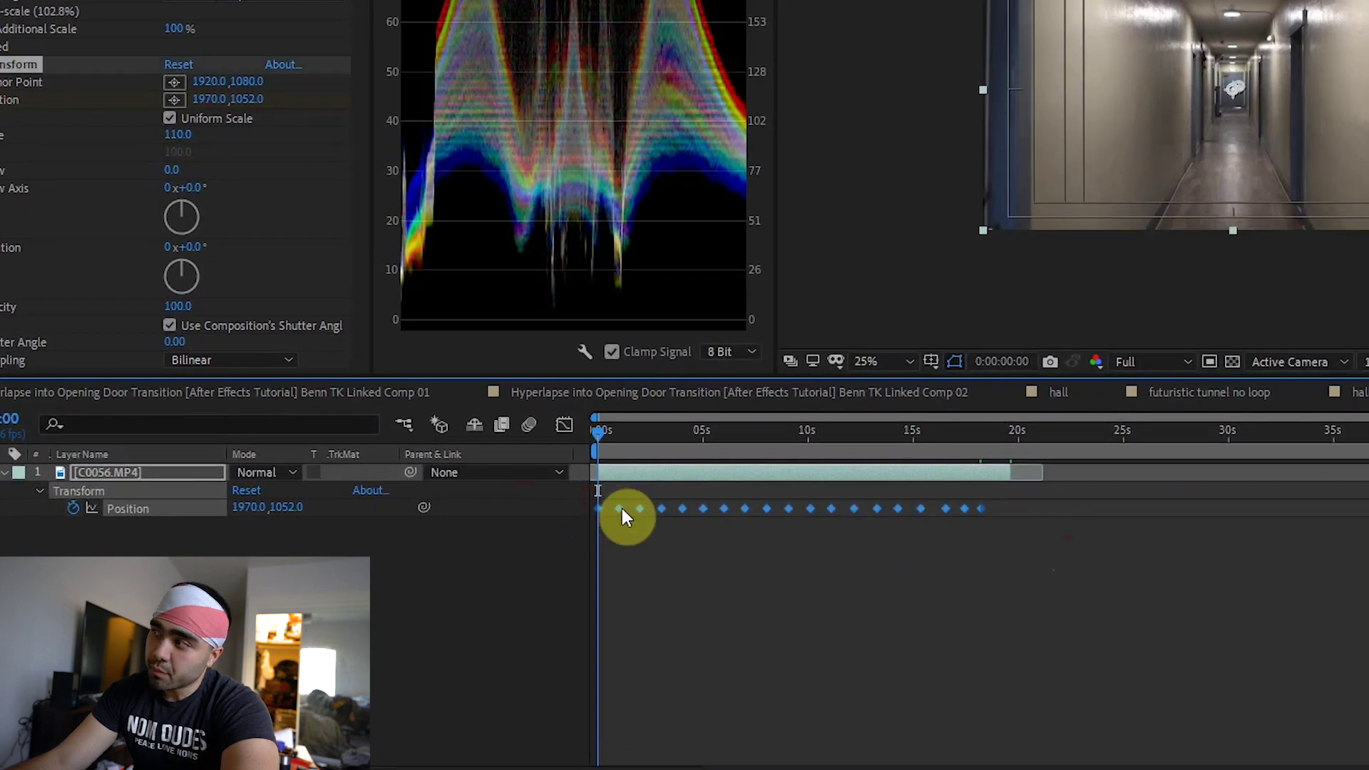
{"action": "mouse_move", "coordinate": [621, 509]}
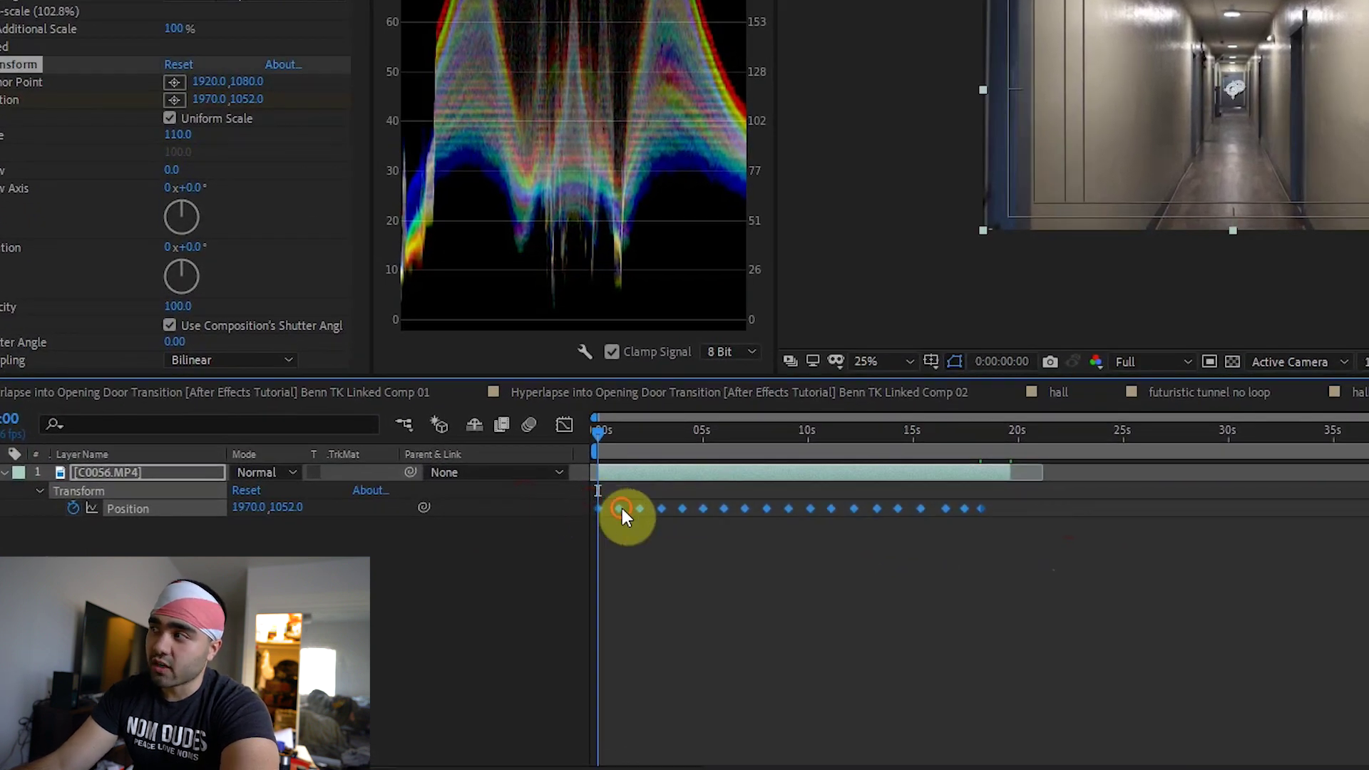
{"action": "left_click", "coordinate": [621, 508], "text": "ctrl"}
{"action": "left_click", "coordinate": [756, 653]}
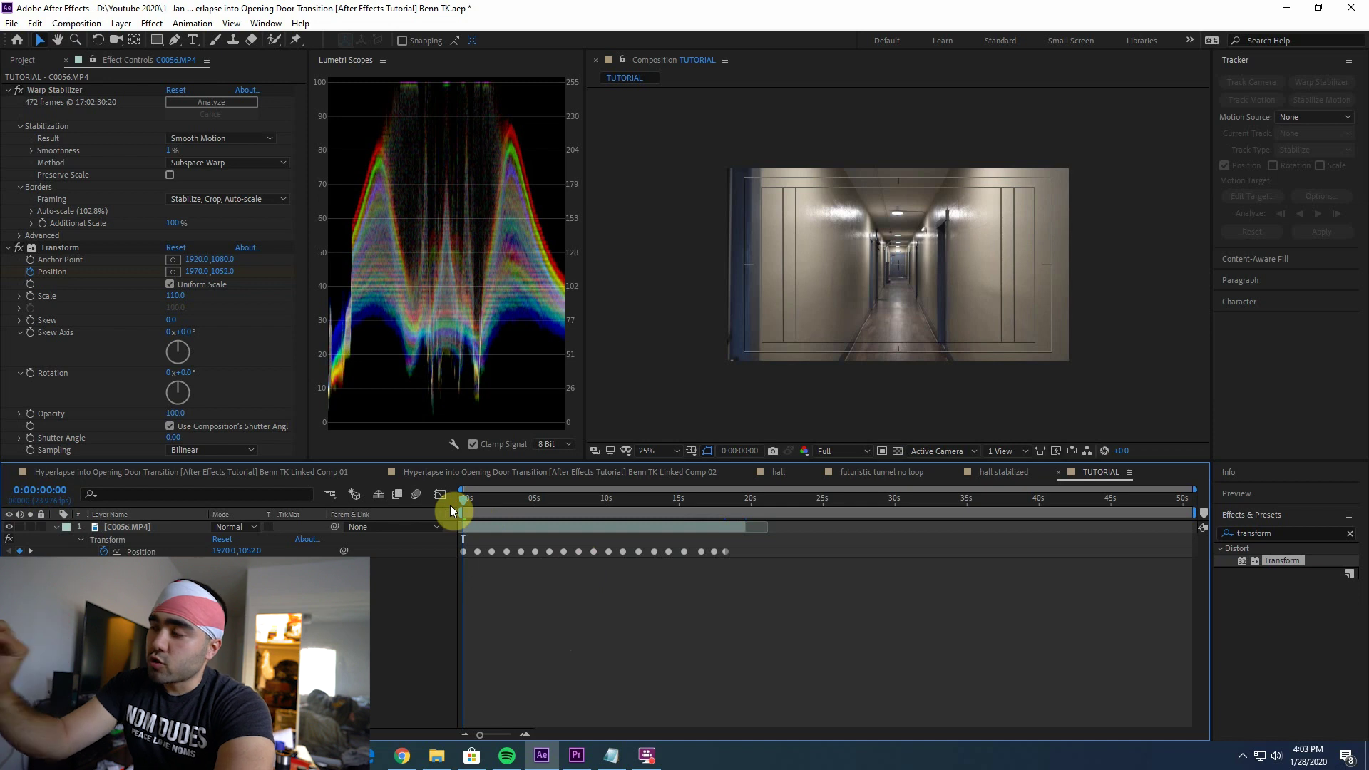
- Preview the stabilized hallway clip from the start to check that the door stays centered
{"action": "key", "text": "space"}
{"action": "left_click", "coordinate": [634, 633]}
{"action": "left_click_drag", "start_coordinate": [480, 503], "coordinate": [451, 500]}
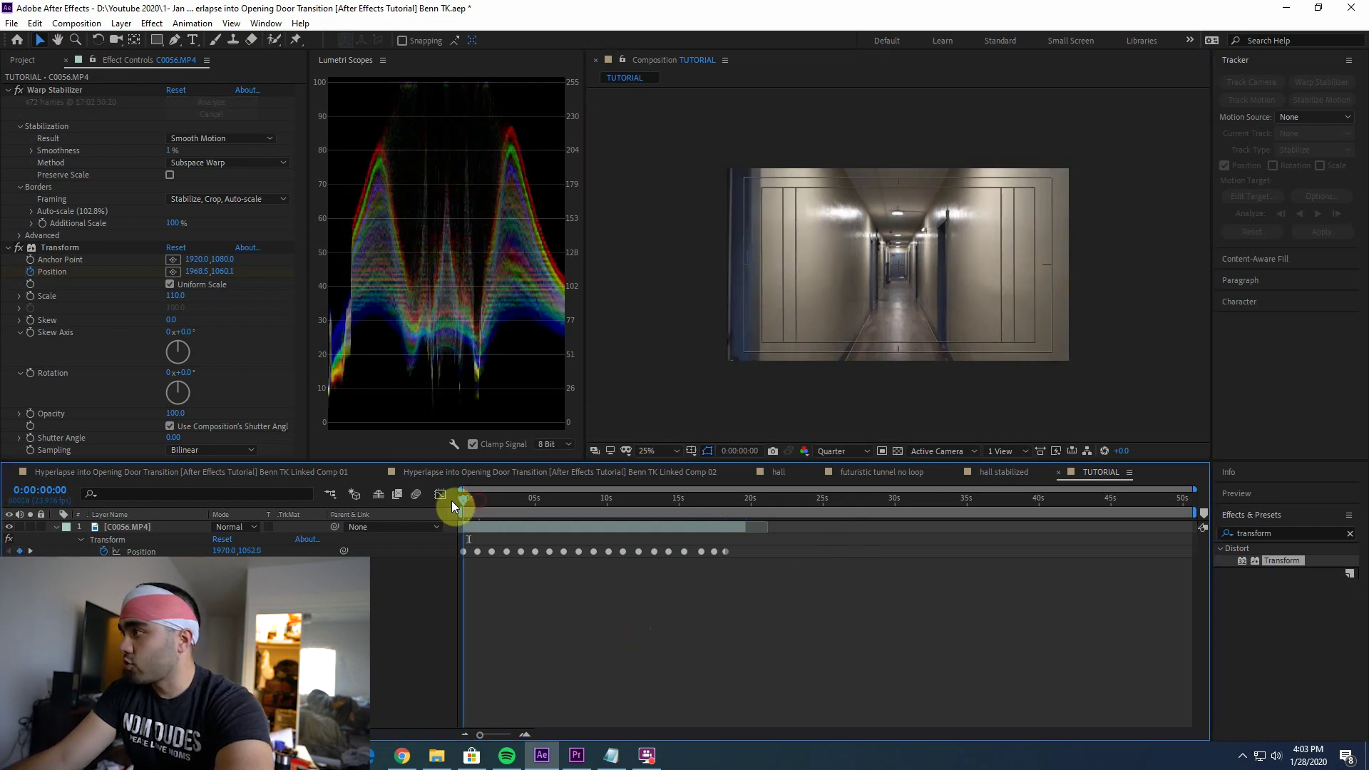
{"action": "key", "text": "space"}
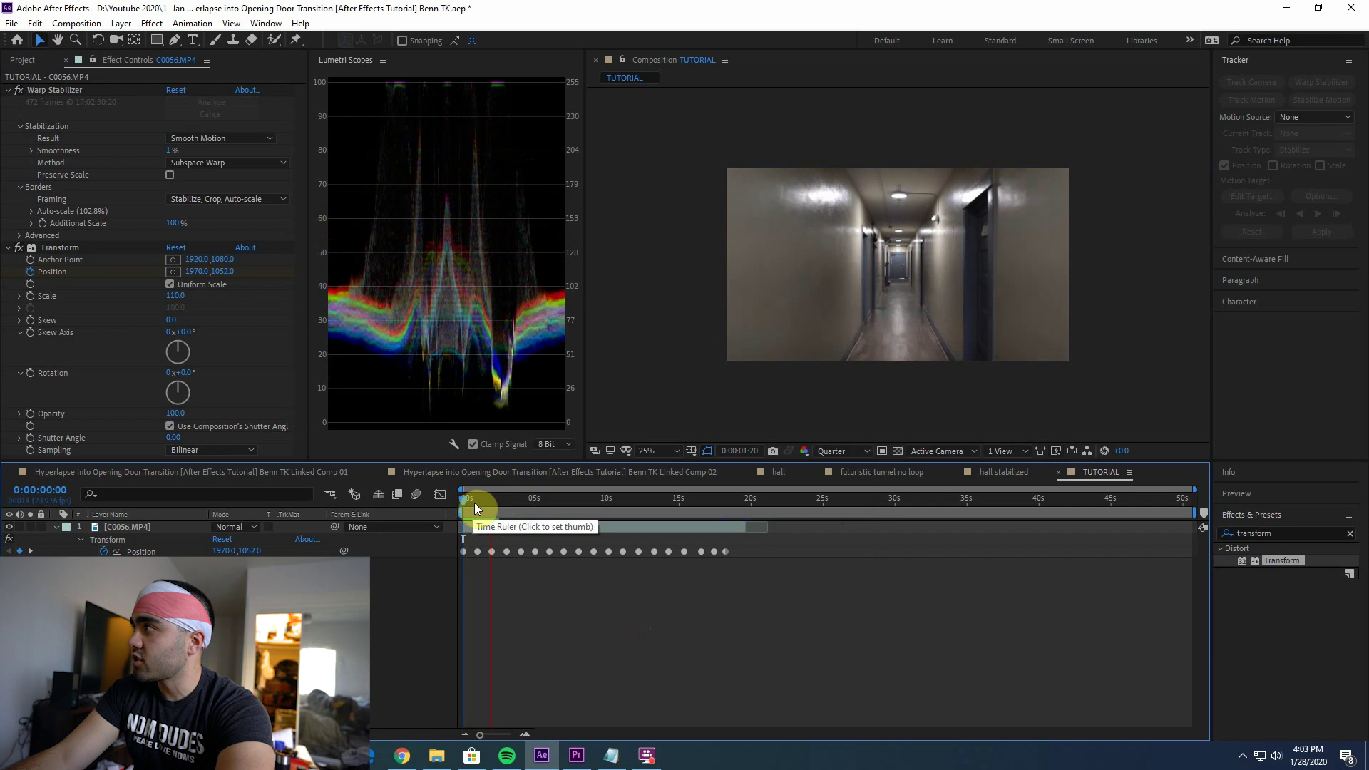
{"action": "left_click_drag", "start_coordinate": [474, 503], "coordinate": [512, 508]}
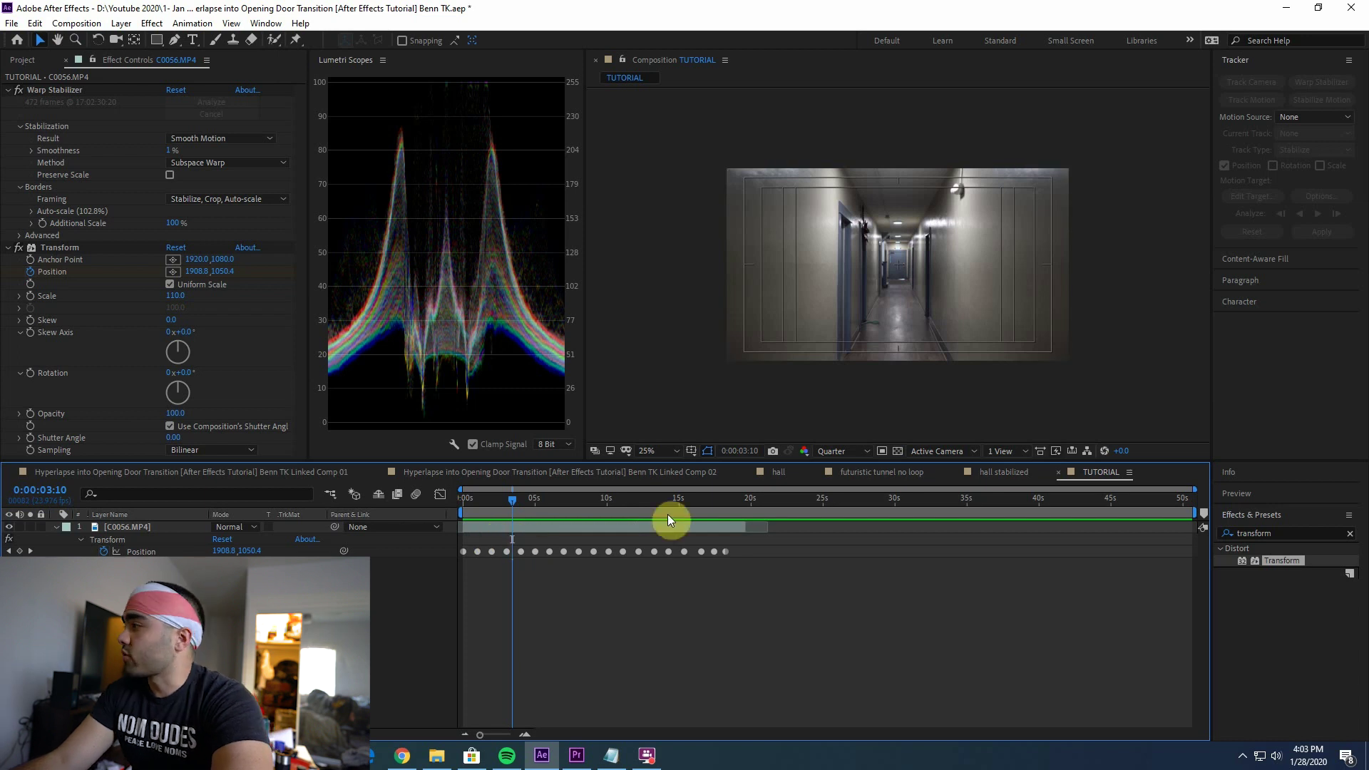
- Pre-compose the hallway clip as "whatever you want", moving all attributes into the new composition
{"action": "right_click", "coordinate": [576, 533]}
{"action": "left_click", "coordinate": [602, 446]}
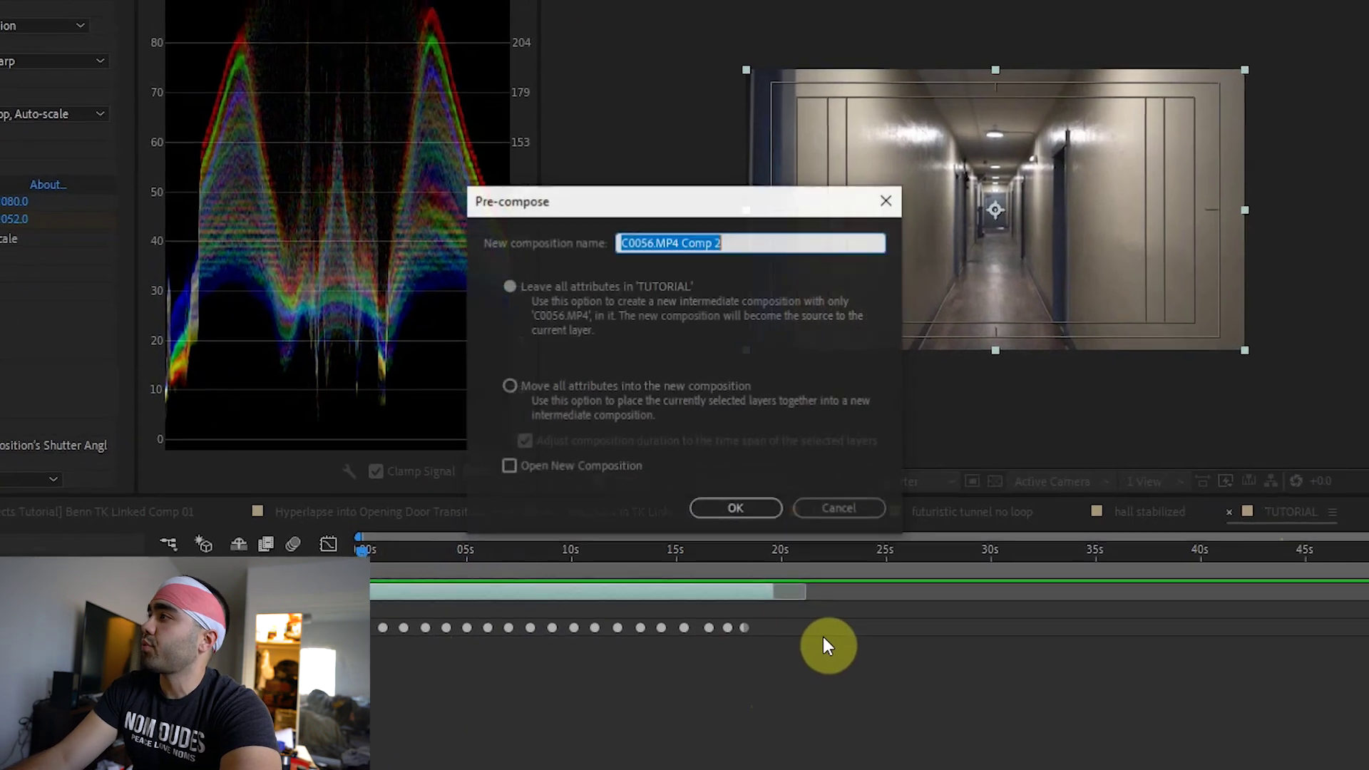
{"action": "left_click", "coordinate": [683, 387]}
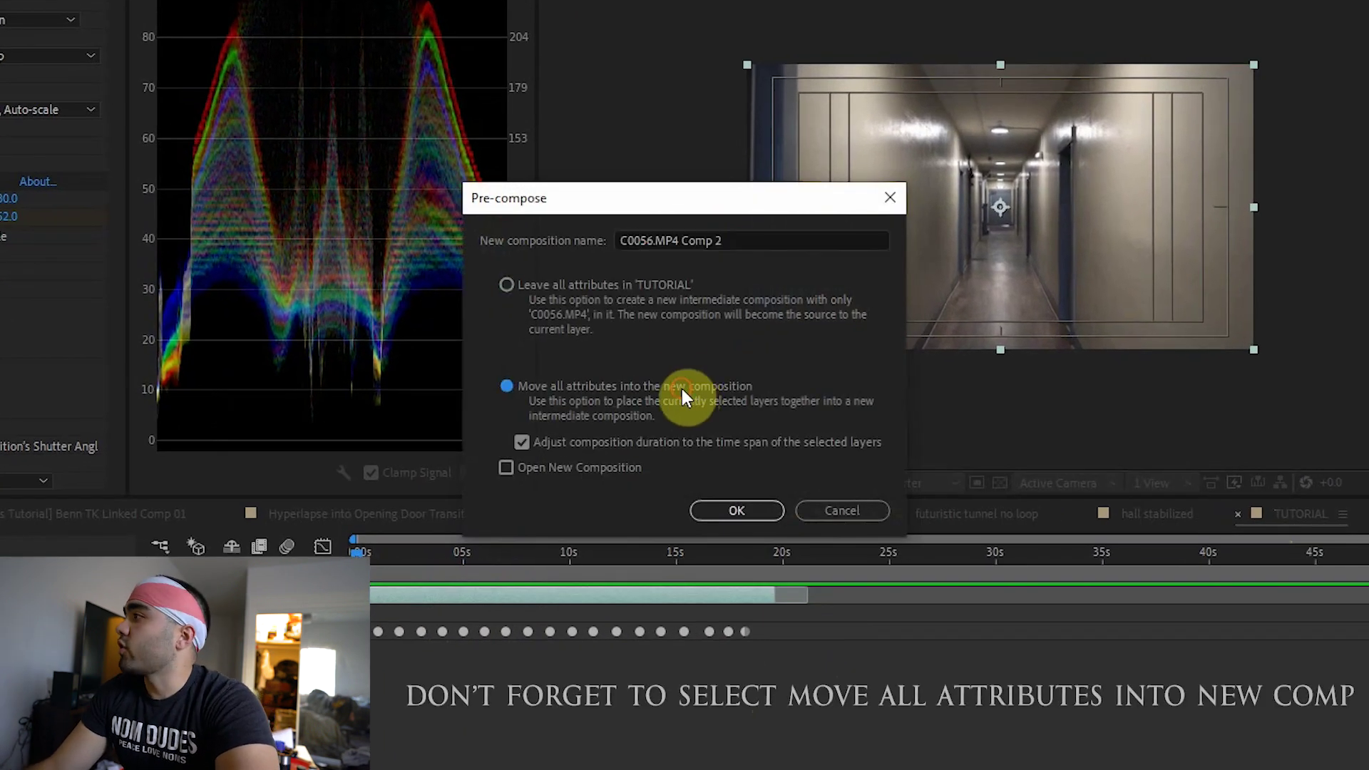
{"action": "left_click", "coordinate": [686, 243]}
{"action": "double_click", "coordinate": [686, 240]}
{"action": "type", "text": "whatever you "}
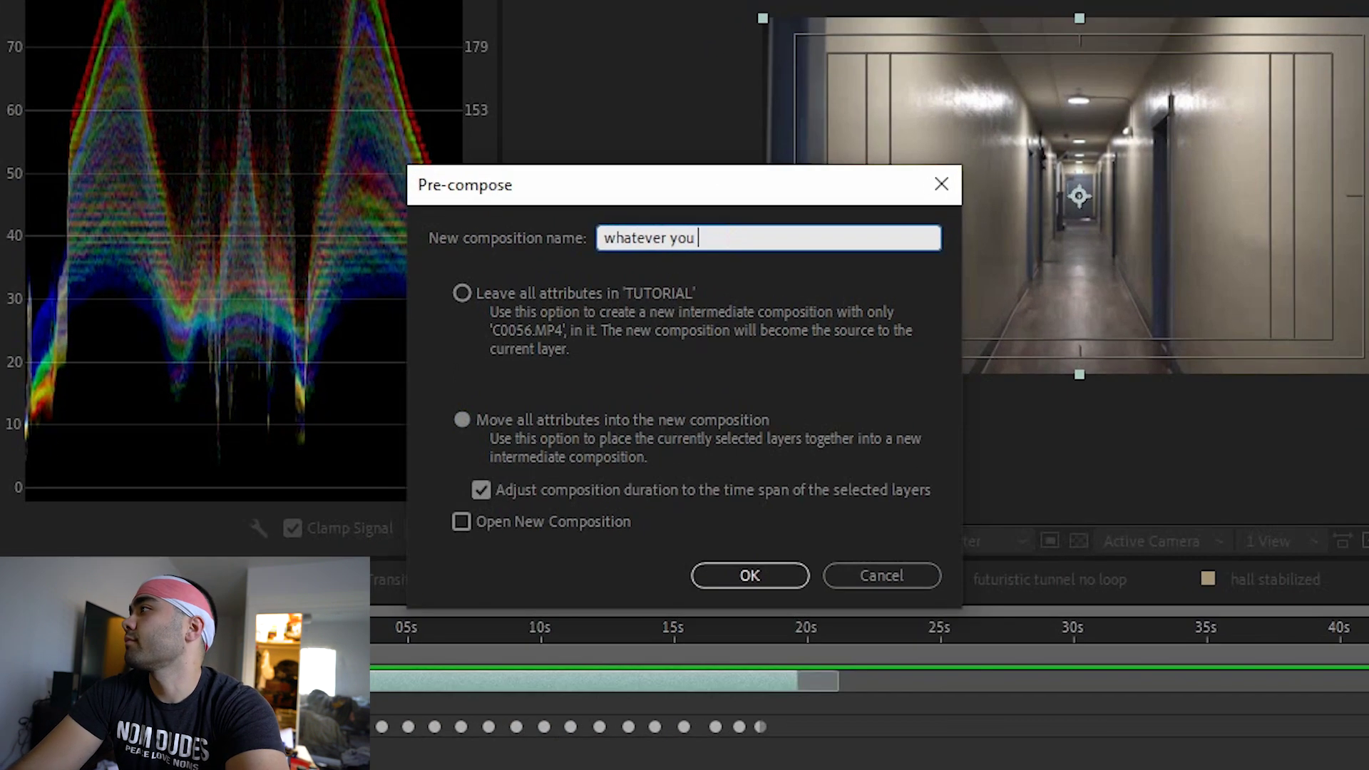
{"action": "type", "text": "want"}
{"action": "key", "text": "Return"}
- Time-stretch the pre-composed hallway layer with a stretch factor of 5 and preview the sped-up clip
{"action": "right_click", "coordinate": [592, 679]}
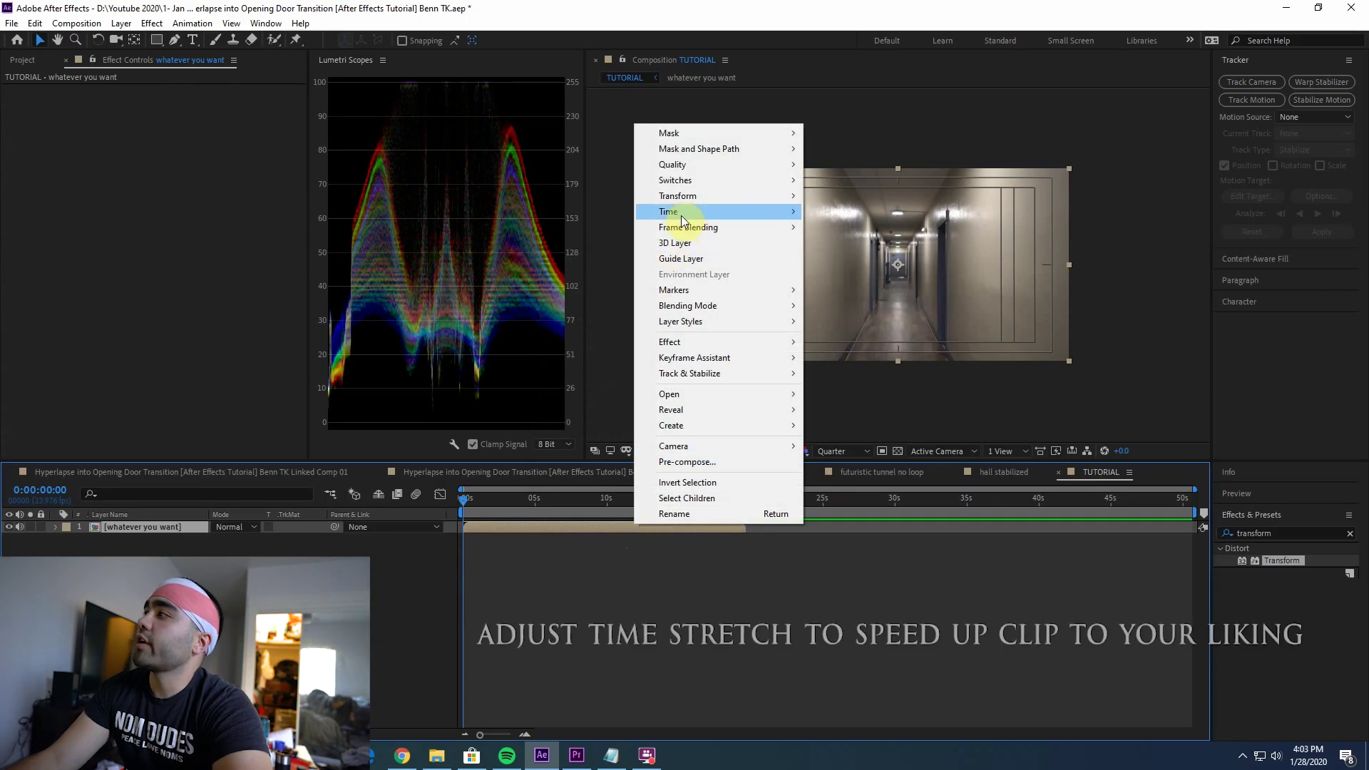
{"action": "mouse_move", "coordinate": [681, 214]}
{"action": "left_click", "coordinate": [867, 242]}
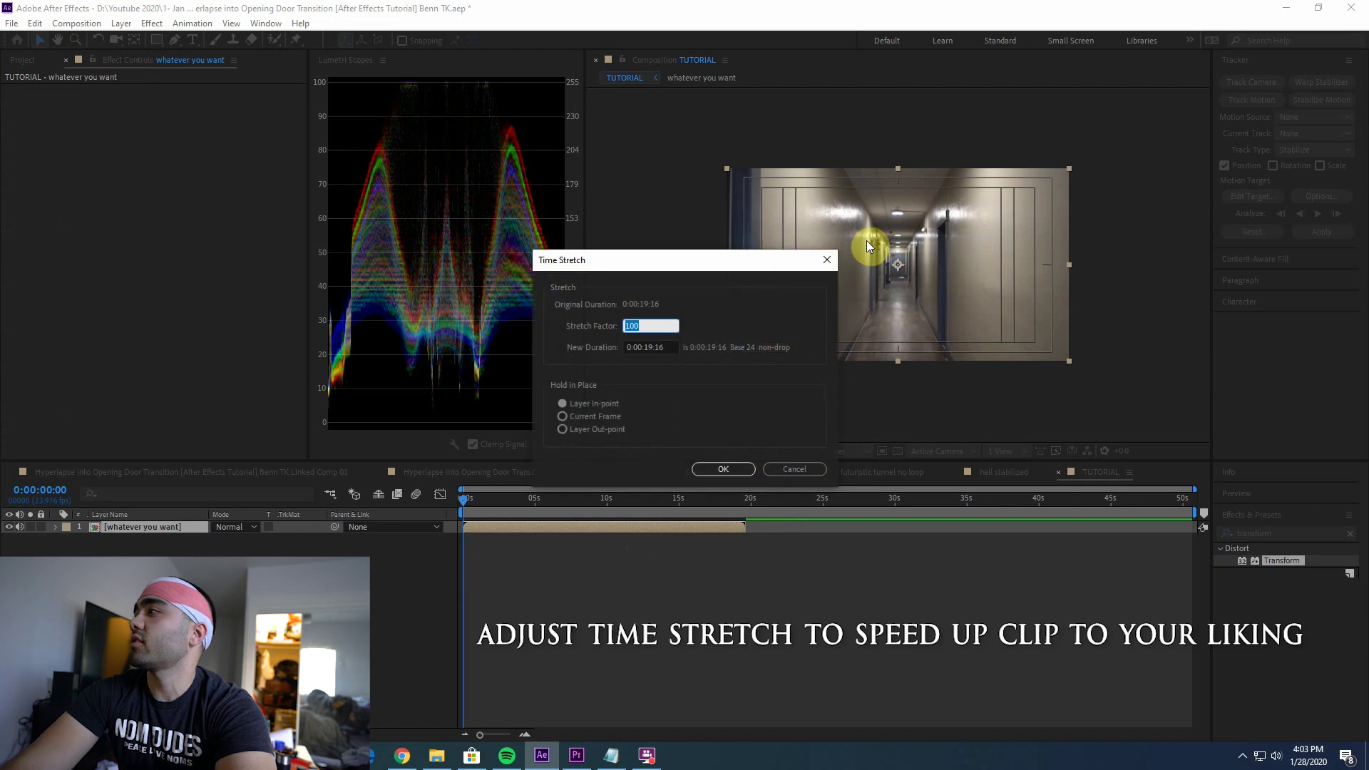
{"action": "type", "text": "5"}
{"action": "key", "text": "Return"}
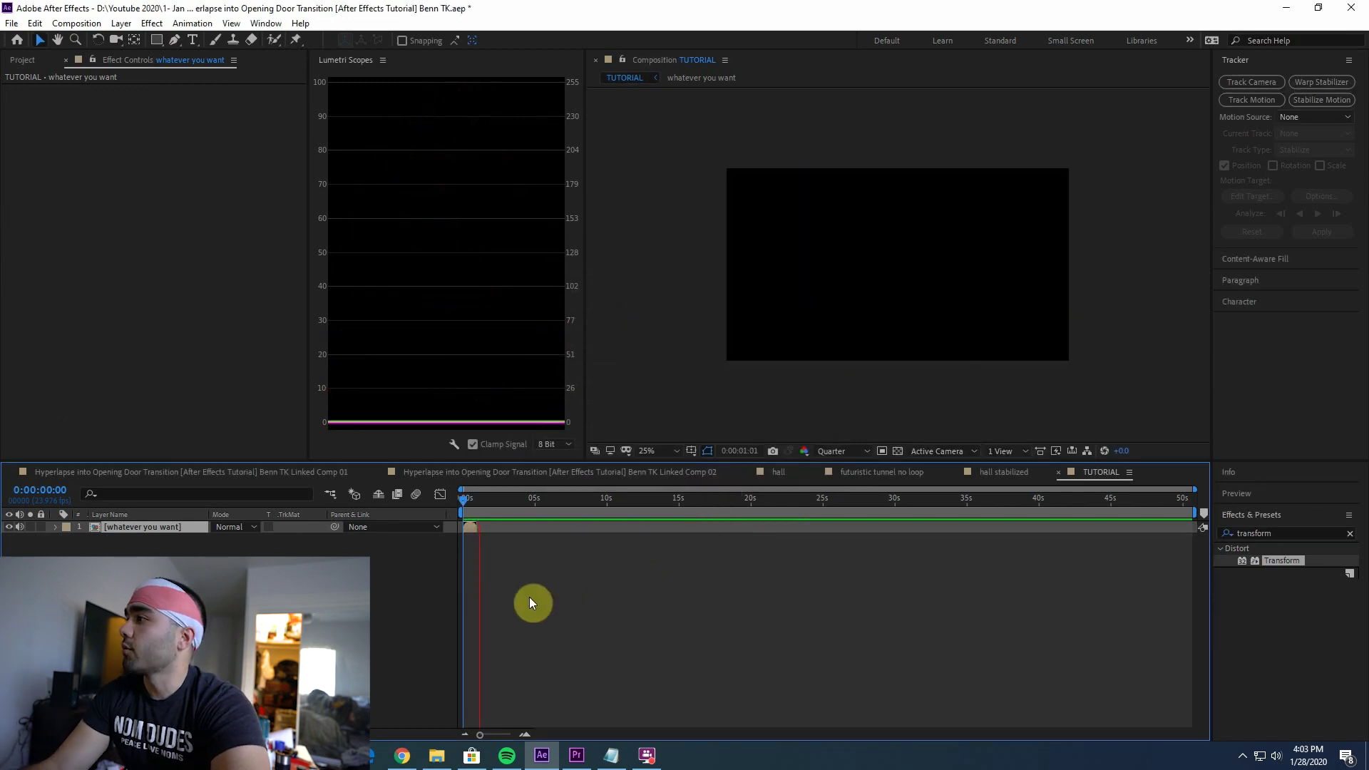
{"action": "left_click", "coordinate": [482, 511]}
{"action": "key", "text": "space"}
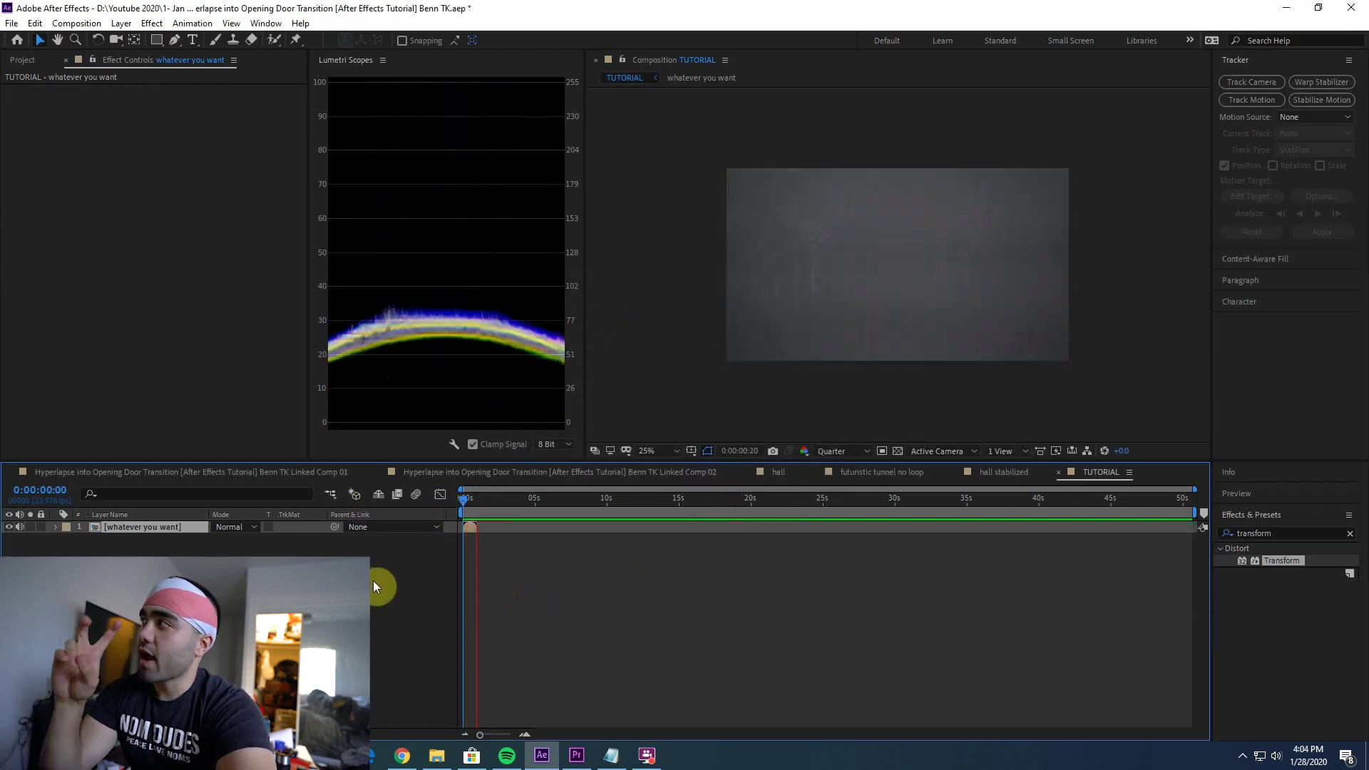
- Set the pre-composed layer's time stretch factor to 8 and preview the hyperlapse
{"action": "right_click", "coordinate": [477, 526]}
{"action": "mouse_move", "coordinate": [535, 217]}
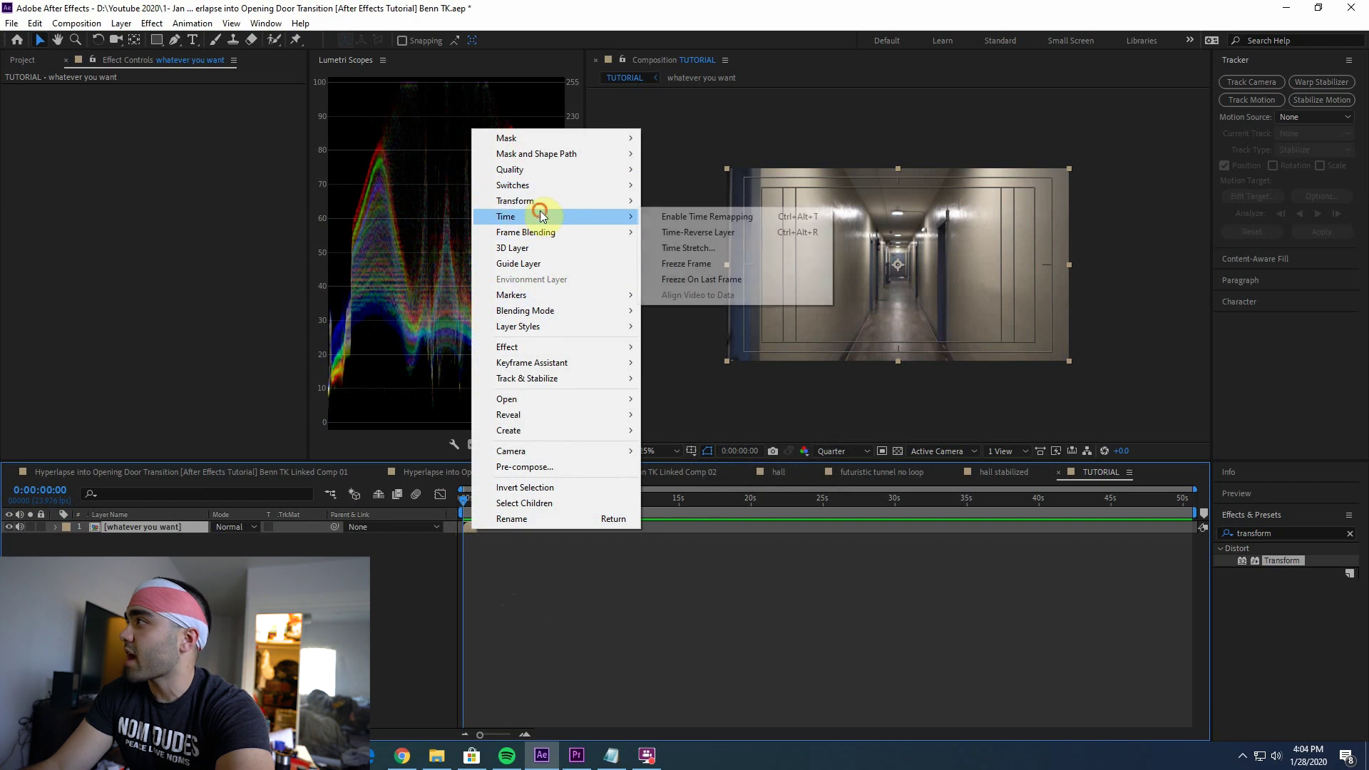
{"action": "left_click", "coordinate": [670, 252]}
{"action": "type", "text": "8"}
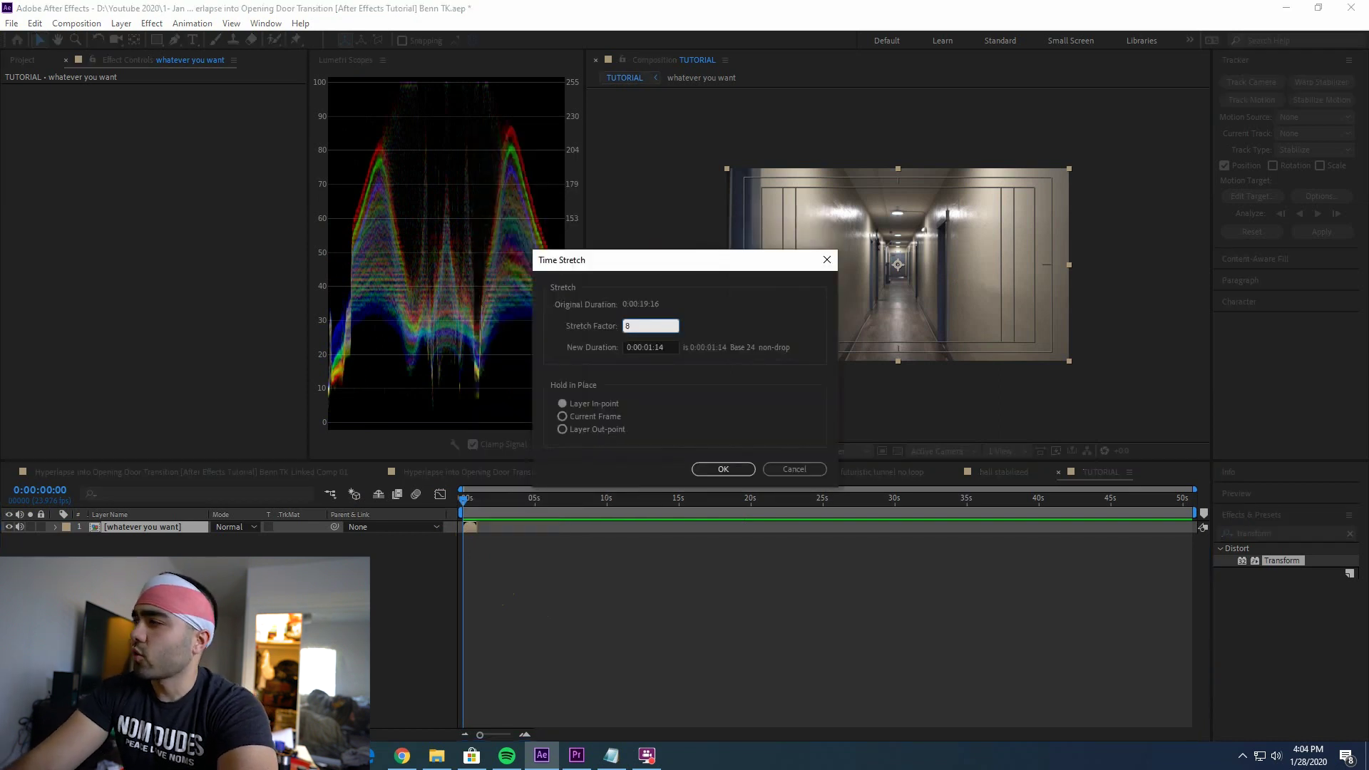
{"action": "key", "text": "Return"}
{"action": "key", "text": "space"}
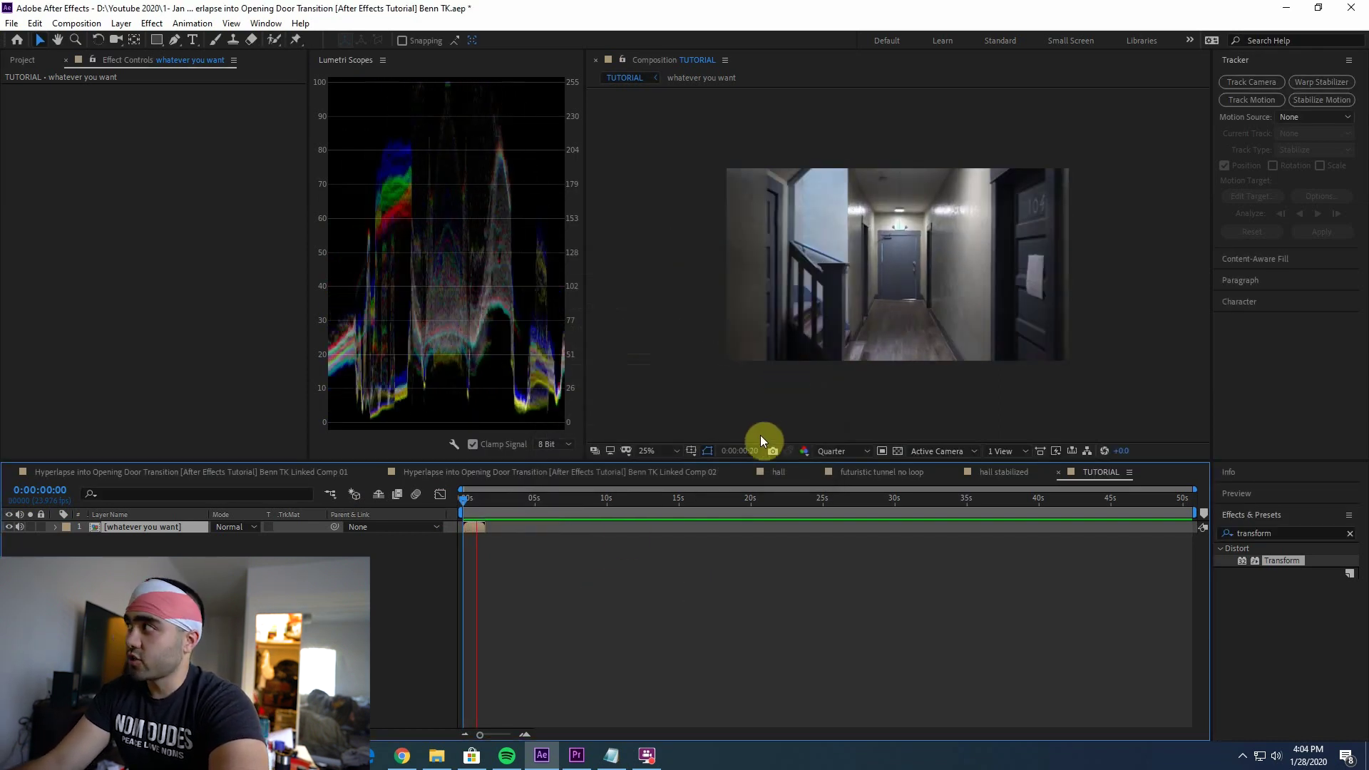
{"action": "key", "text": "space"}
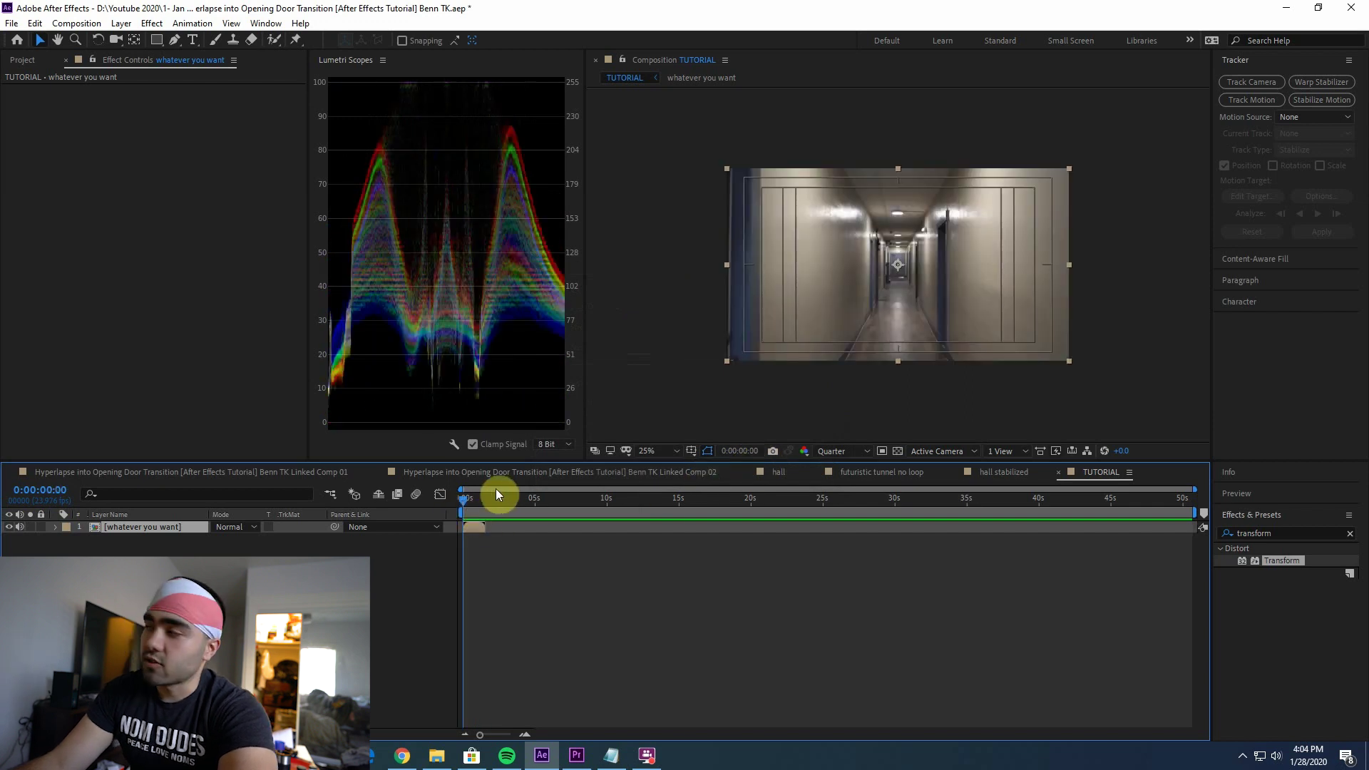
- Examine the frames from 0:00:01:06 to the end of the sped-up clip to see how the door fills the view
{"action": "left_click_drag", "start_coordinate": [489, 502], "coordinate": [481, 506]}
{"action": "key", "text": "equal"}
{"action": "key", "text": "equal"}
{"action": "key", "text": "equal"}
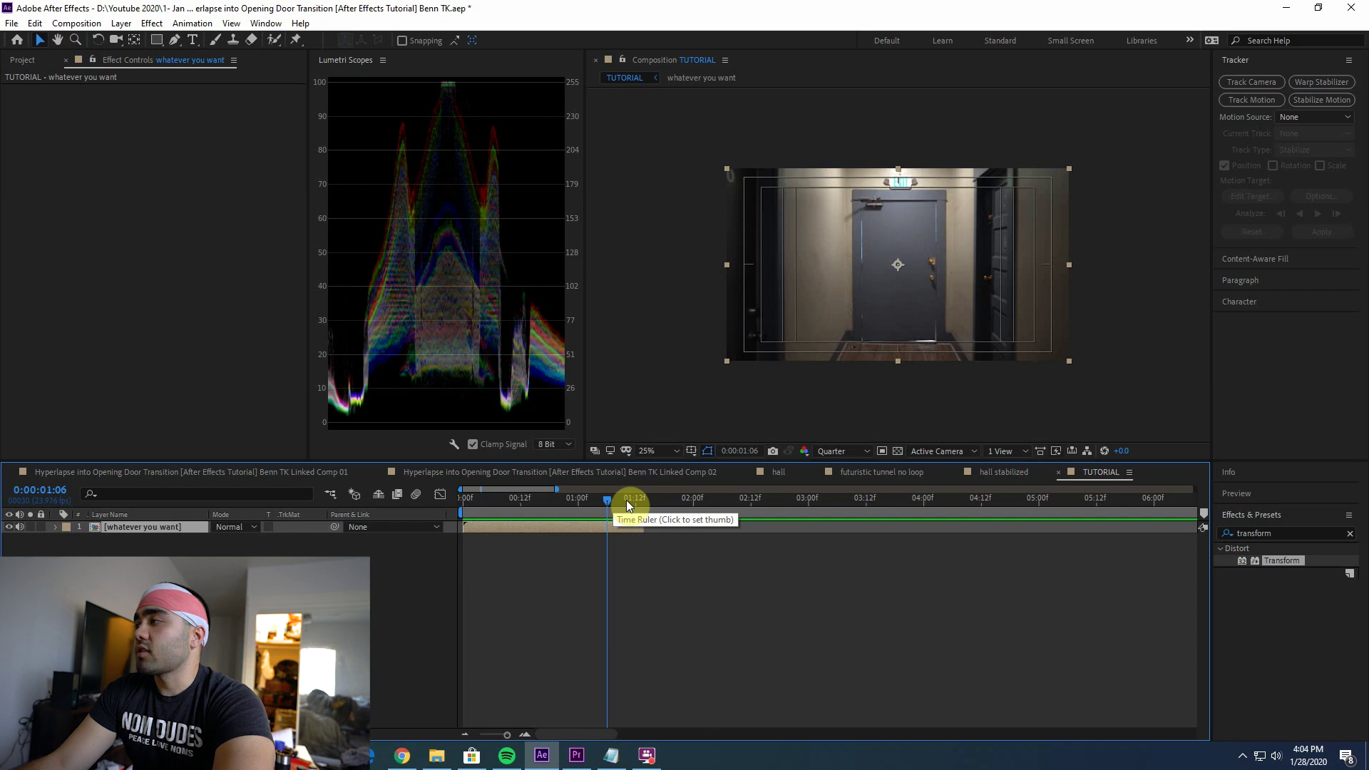
{"action": "key", "text": "ctrl+s"}
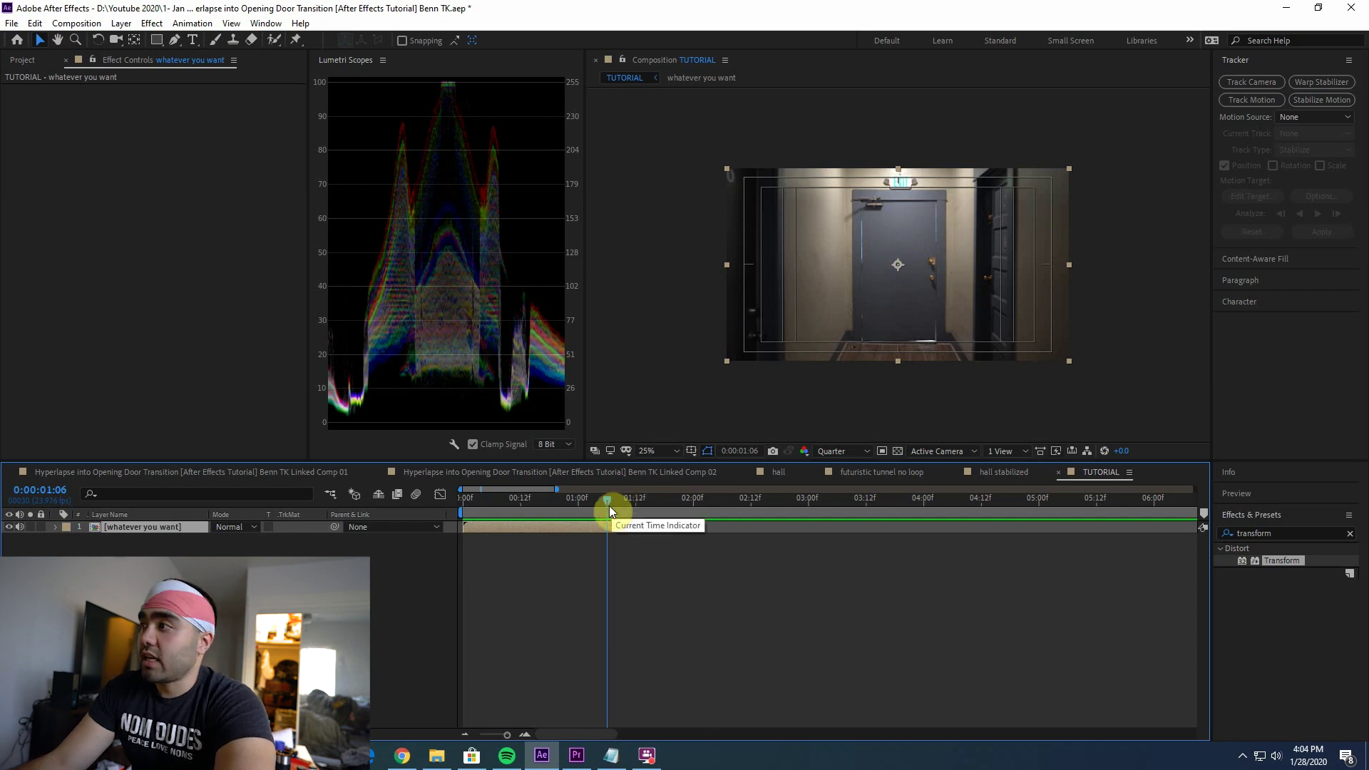
{"action": "left_click_drag", "start_coordinate": [611, 505], "coordinate": [643, 515]}
{"action": "key", "text": "Page_Up"}
{"action": "key", "text": "Page_Up"}
{"action": "key", "text": "Page_Up"}
{"action": "key", "text": "Page_Up"}
{"action": "key", "text": "Page_Up"}
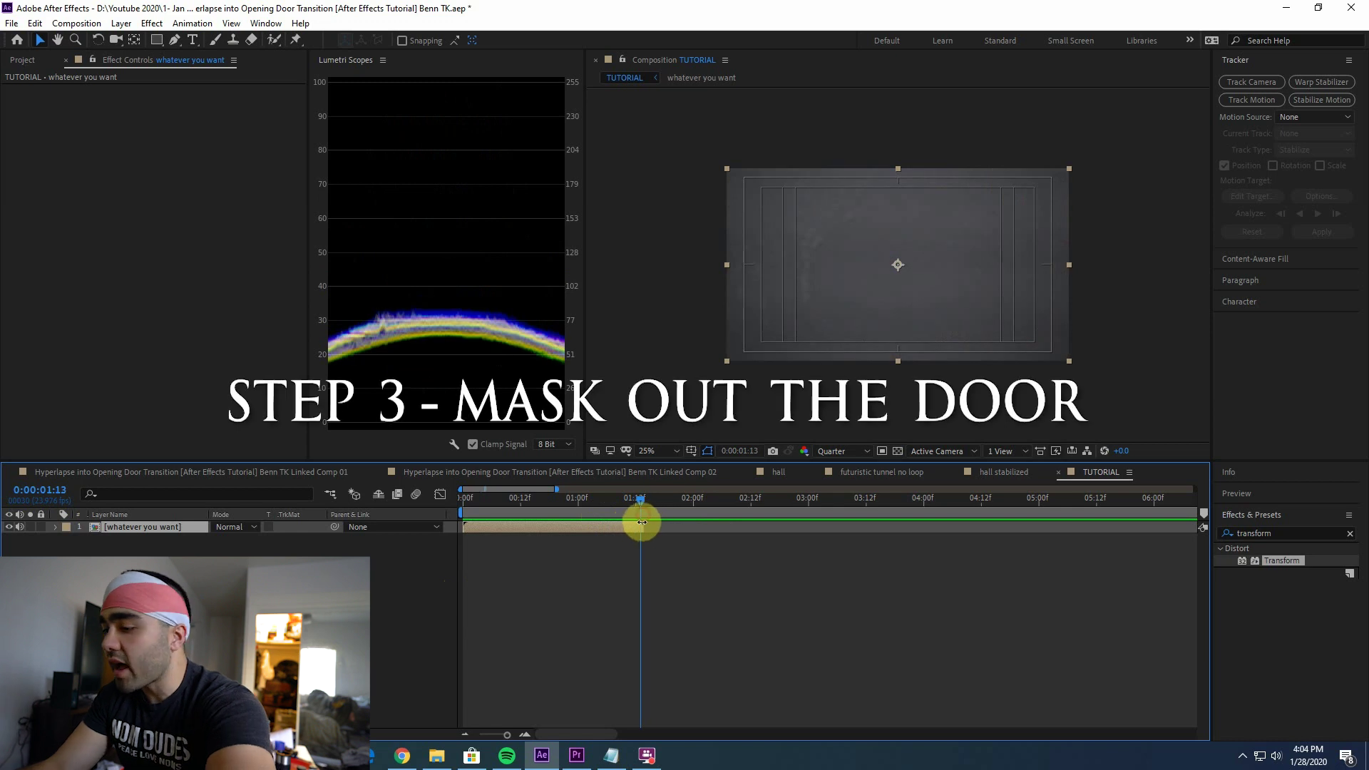
- Duplicate the hyperlapse layer and trim the start of the upper copy to 0:00:01:01
{"action": "key", "text": "Page_Up"}
{"action": "key", "text": "Page_Up"}
{"action": "key", "text": "Page_Up"}
{"action": "key", "text": "Page_Up"}
{"action": "key", "text": "Page_Up"}
{"action": "key", "text": "Page_Up"}
{"action": "key", "text": "Page_Up"}
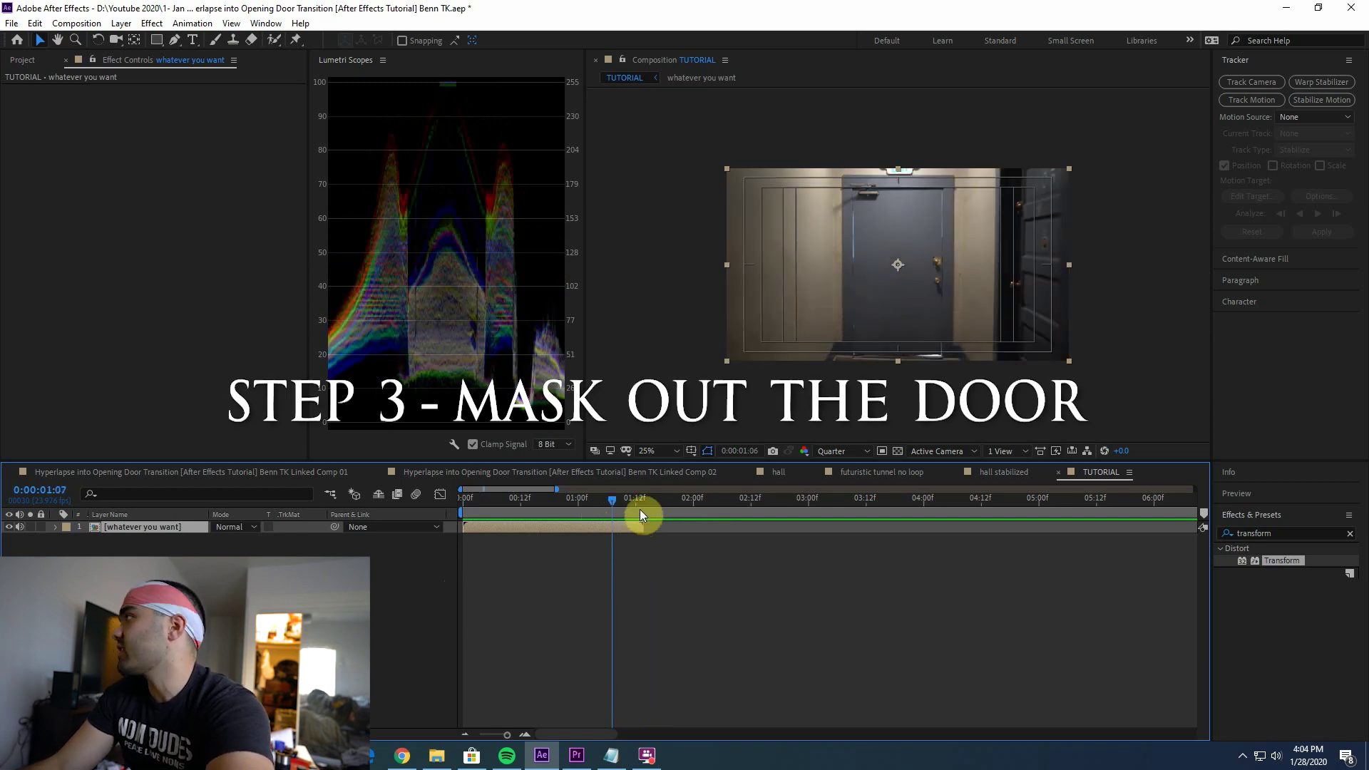
{"action": "key", "text": "ctrl+d"}
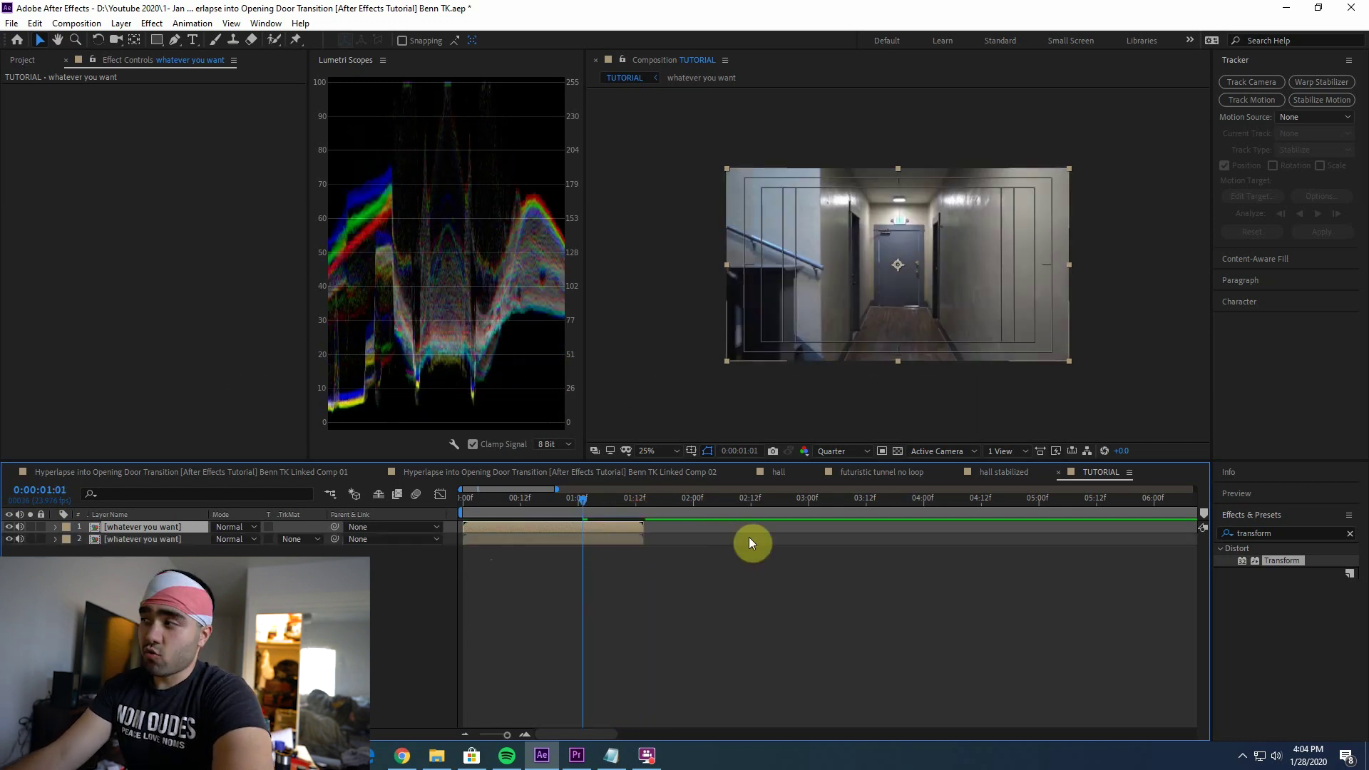
{"action": "left_click_drag", "start_coordinate": [466, 527], "coordinate": [589, 543]}
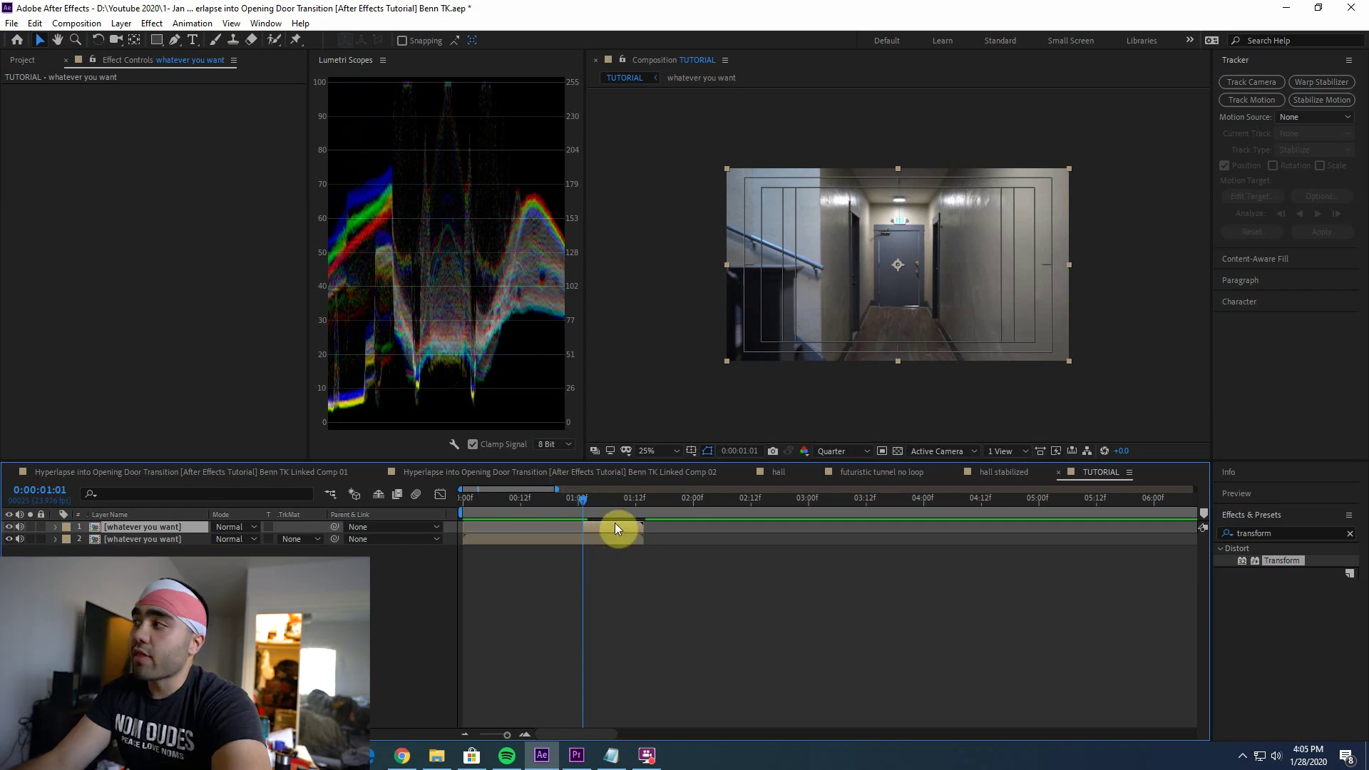
- Rename the trimmed upper layer "door" and mute the audio of both layers
{"action": "right_click", "coordinate": [163, 527]}
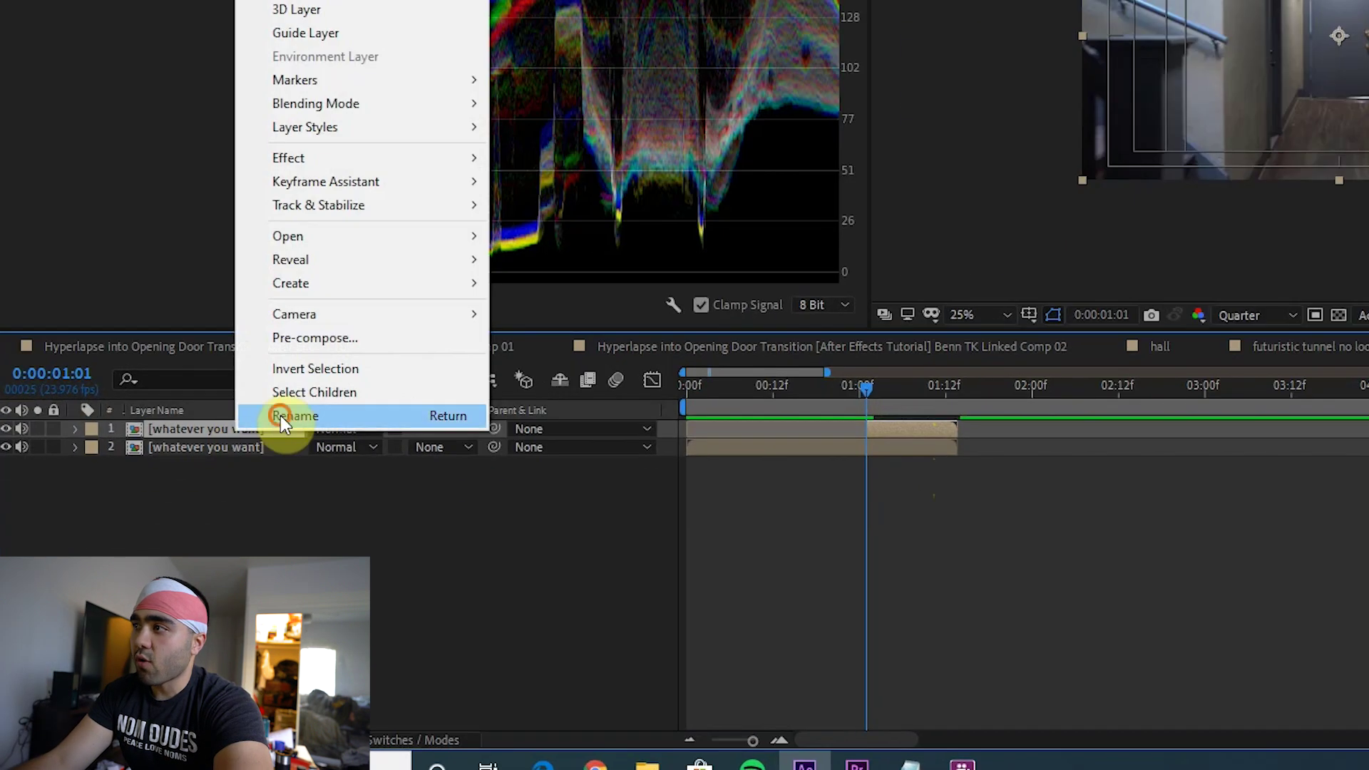
{"action": "left_click", "coordinate": [193, 519]}
{"action": "type", "text": "door"}
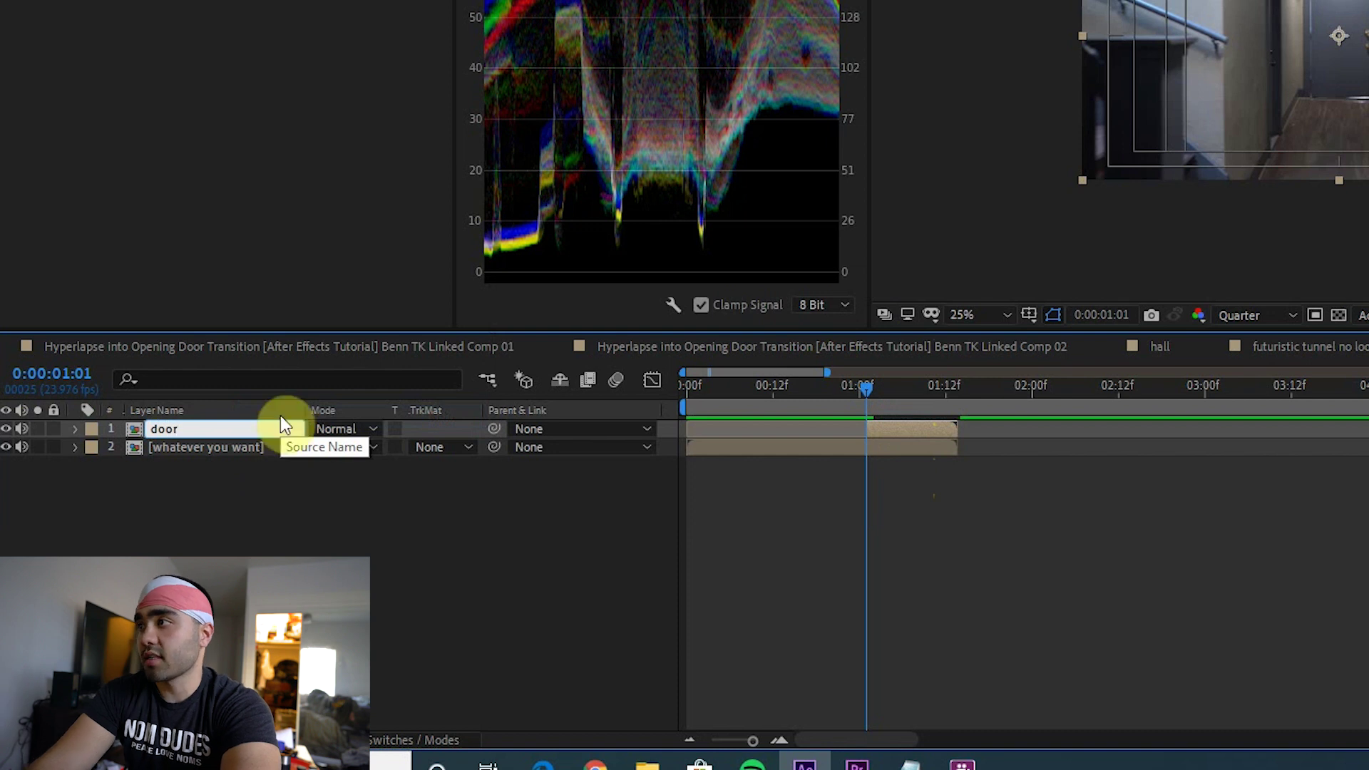
{"action": "key", "text": "Return"}
{"action": "left_click_drag", "start_coordinate": [20, 526], "coordinate": [20, 539]}
- Set the composition preview resolution to Full for a sharp close-up of the door
{"action": "scroll", "coordinate": [928, 295], "scroll_direction": "up", "scroll_amount": 3}
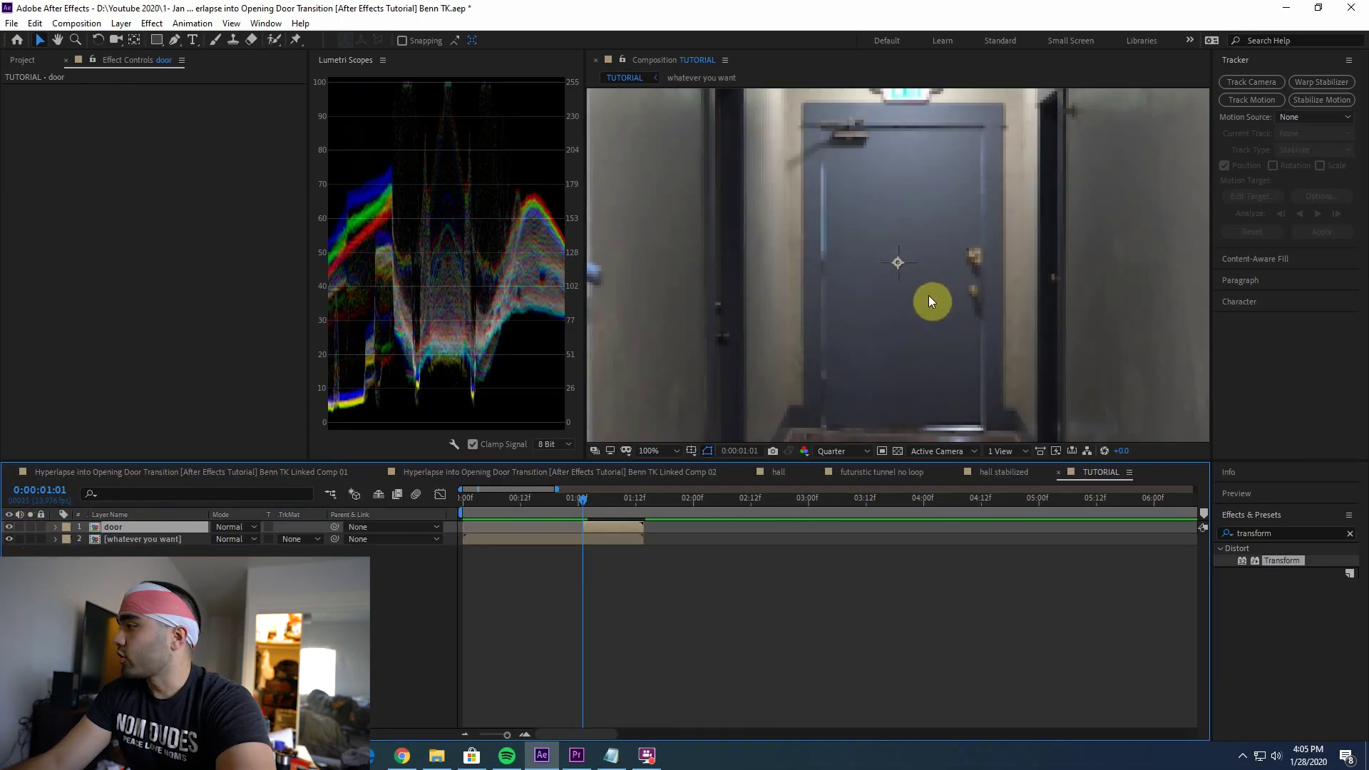
{"action": "left_click", "coordinate": [833, 451]}
{"action": "left_click", "coordinate": [822, 475]}
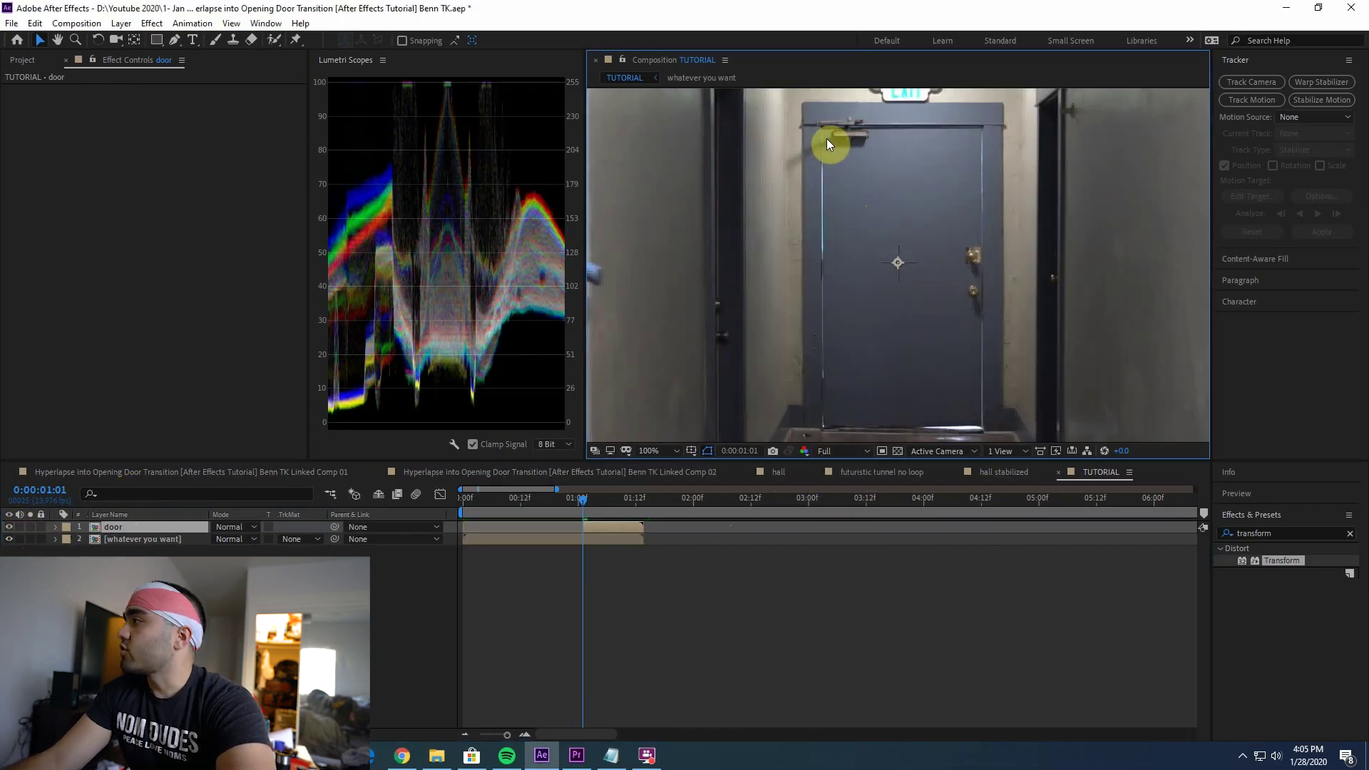
- Draw a closed four-point Pen tool mask around the edges of the door on the door layer at 0:00:01:01
{"action": "key", "text": "g"}
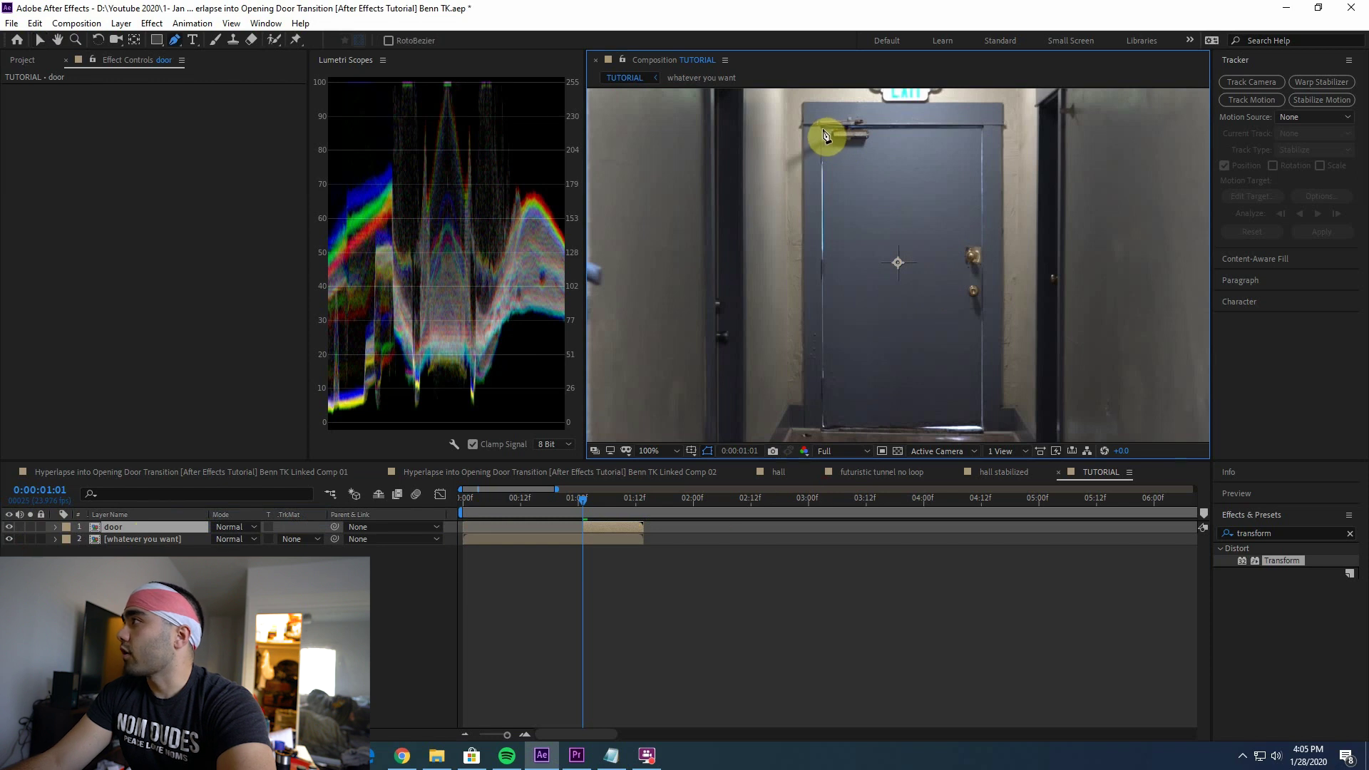
{"action": "left_click", "coordinate": [823, 129]}
{"action": "left_click", "coordinate": [983, 129]}
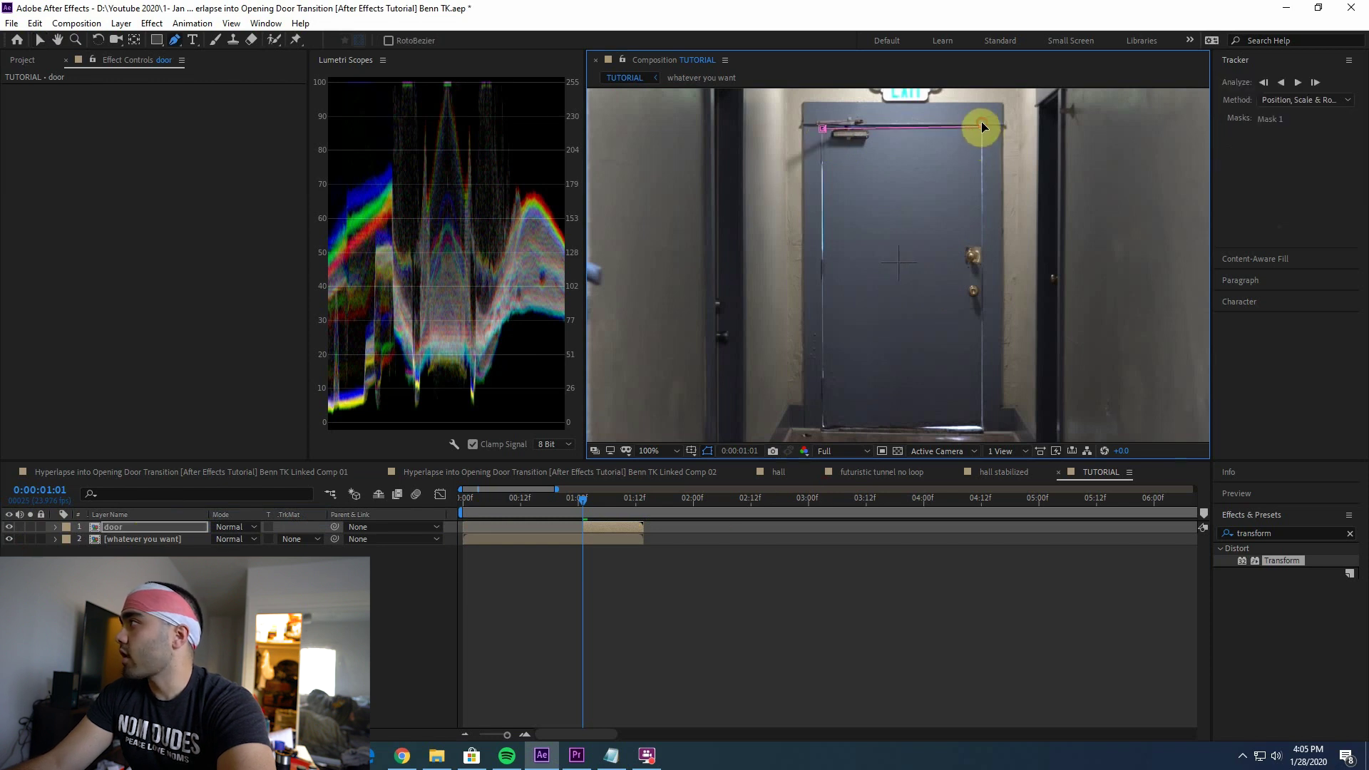
{"action": "left_click", "coordinate": [990, 436]}
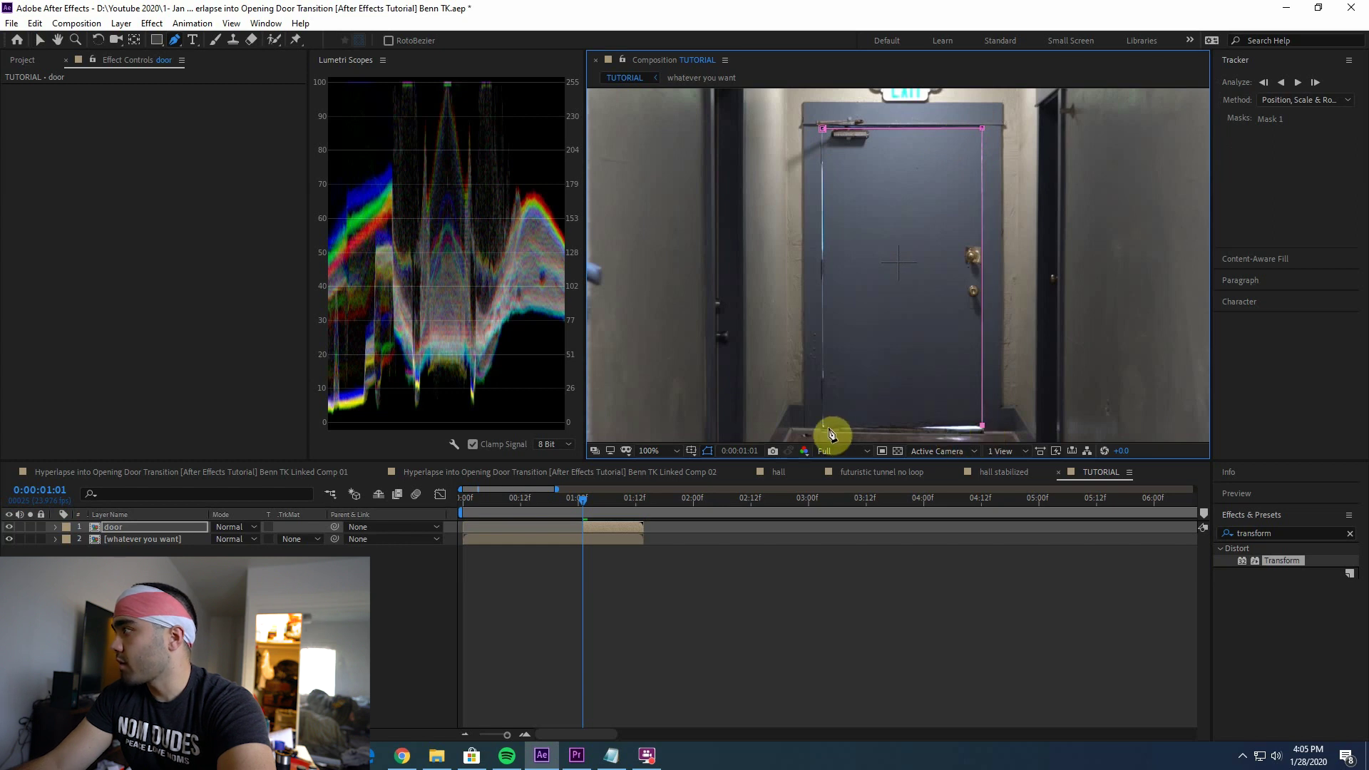
{"action": "left_click", "coordinate": [826, 426]}
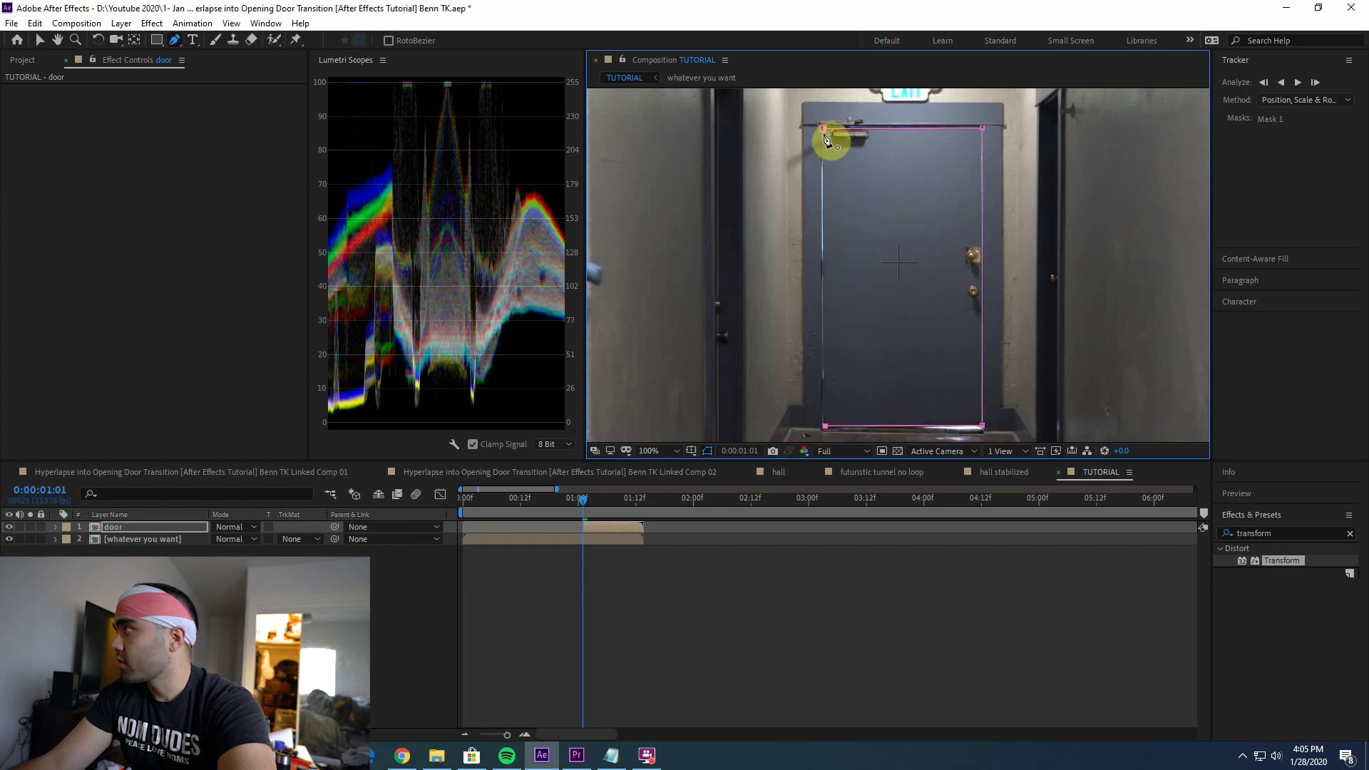
{"action": "left_click", "coordinate": [824, 130]}
- Reveal the door mask's properties and set a Mask Path keyframe at 0:00:01:01
{"action": "left_click", "coordinate": [136, 542]}
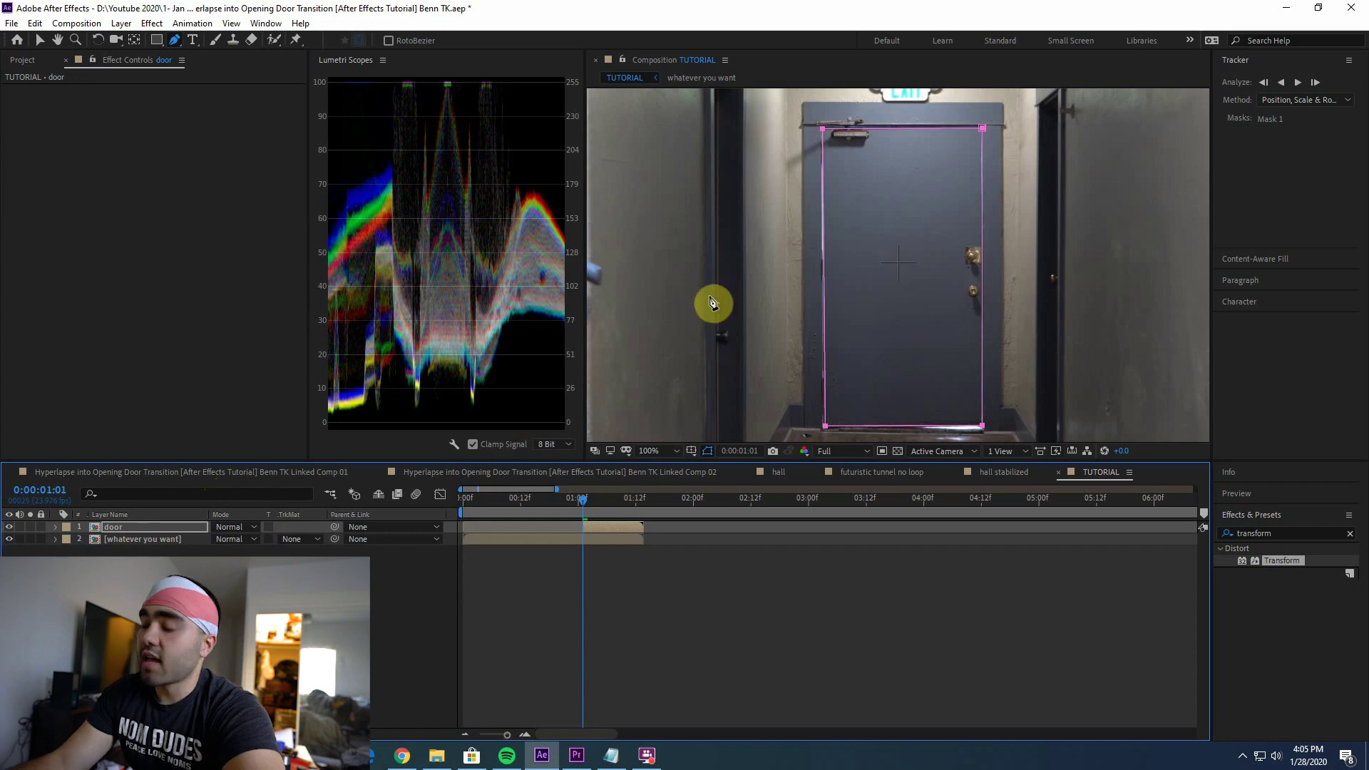
{"action": "key", "text": "m"}
{"action": "key", "text": "m"}
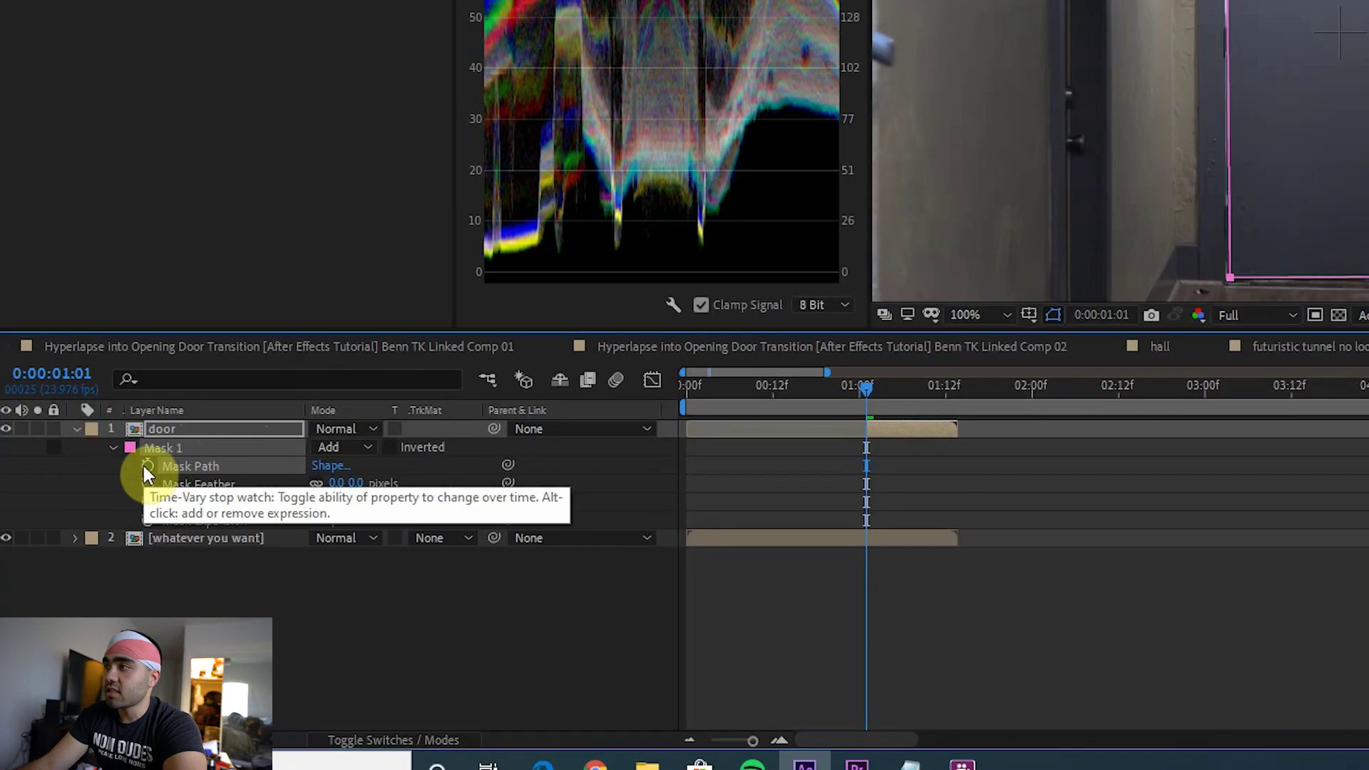
{"action": "left_click", "coordinate": [145, 465]}
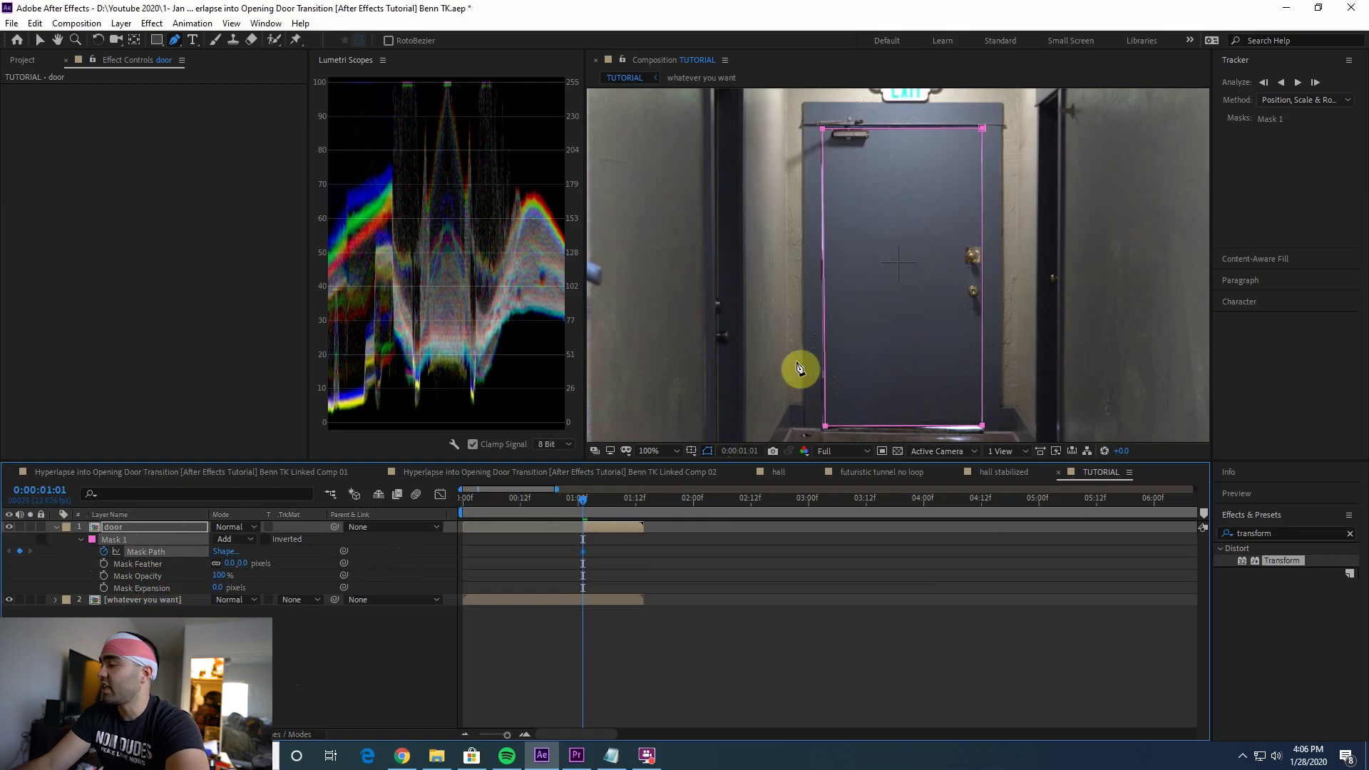
- Track the door mask forward from 0:00:01:01, frame by frame up to 0:00:01:04 and continuously from there
{"action": "right_click", "coordinate": [129, 541]}
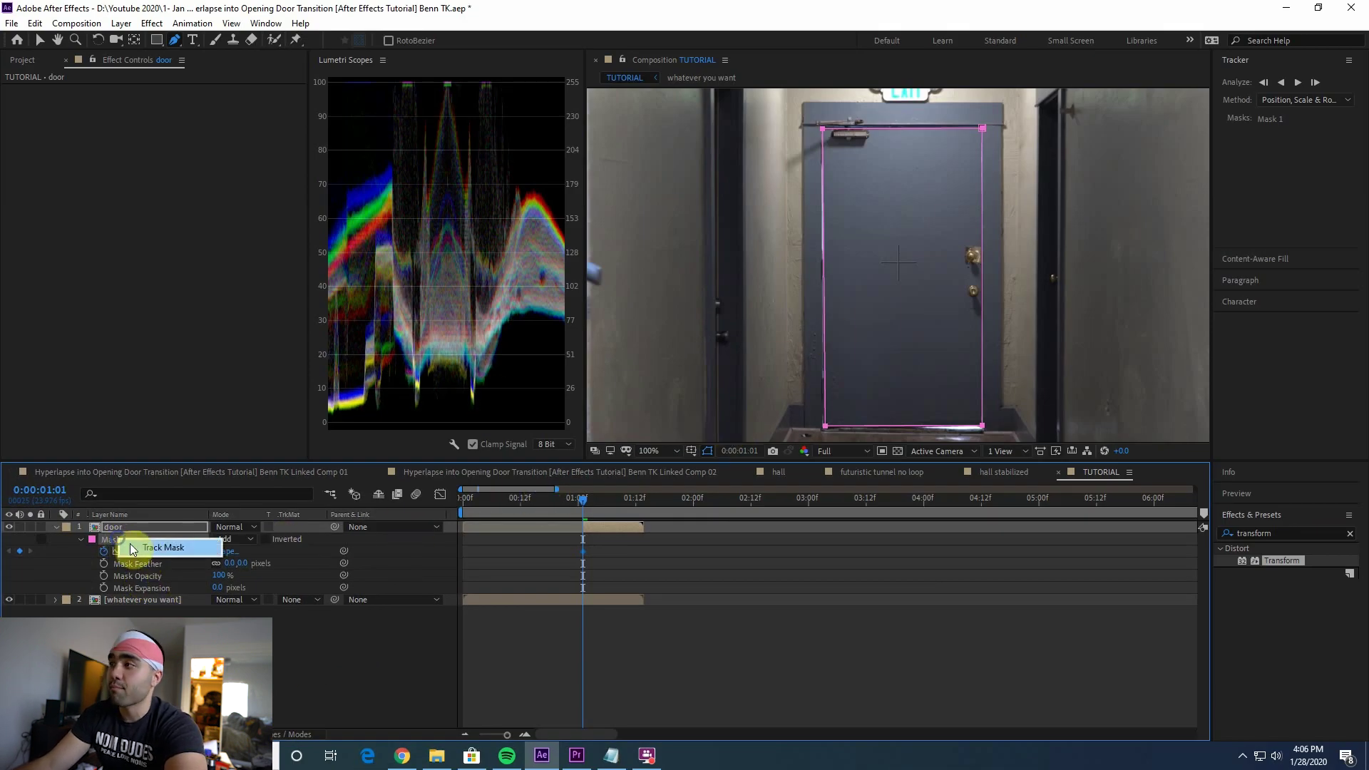
{"action": "left_click", "coordinate": [143, 553]}
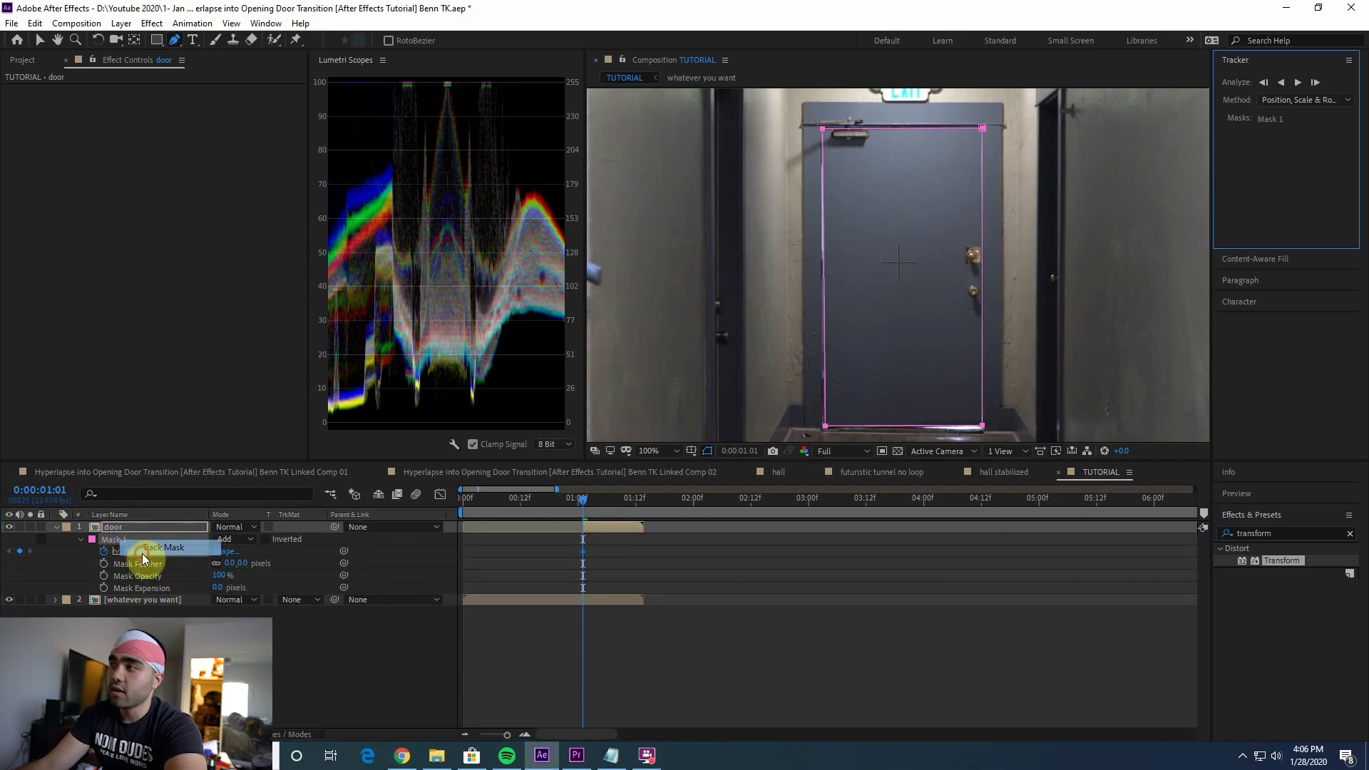
{"action": "left_click", "coordinate": [1317, 83]}
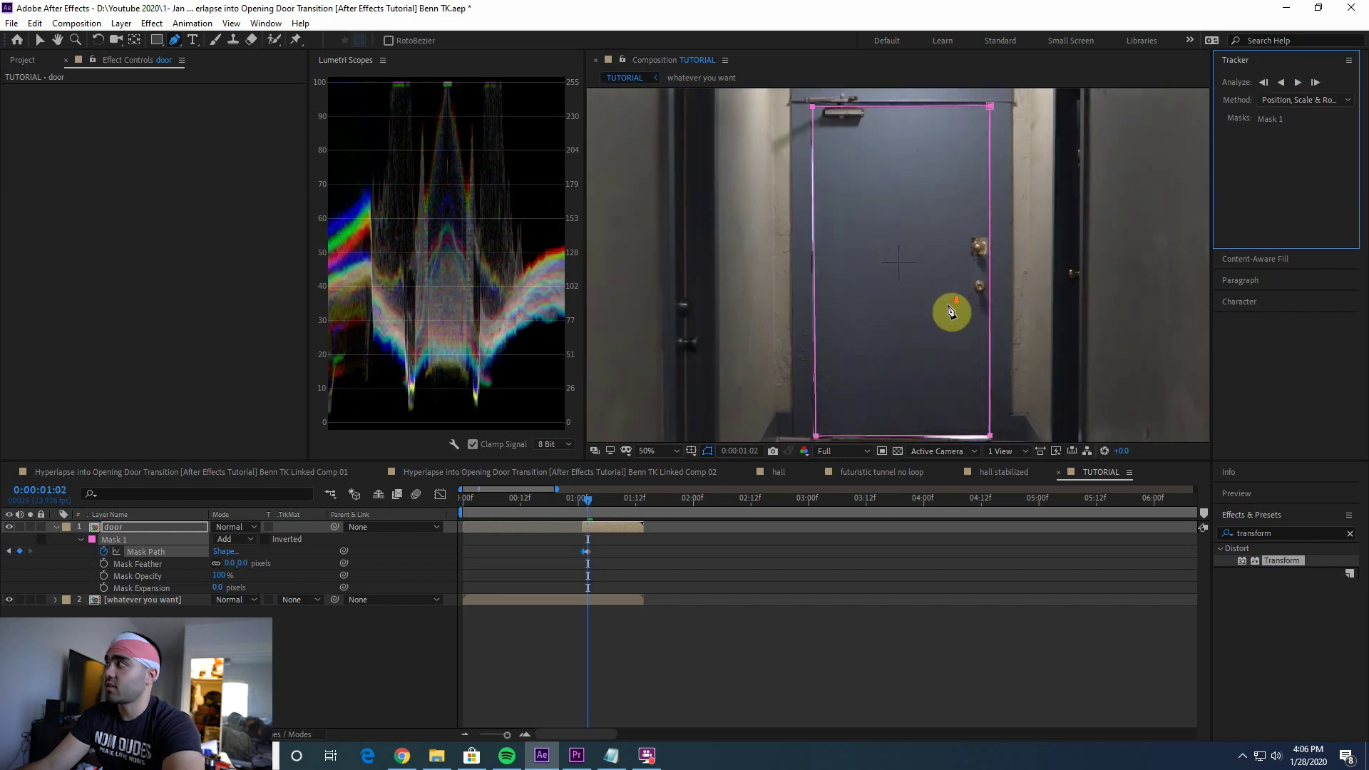
{"action": "scroll", "coordinate": [948, 306], "scroll_direction": "down", "scroll_amount": 1}
{"action": "left_click", "coordinate": [1314, 83]}
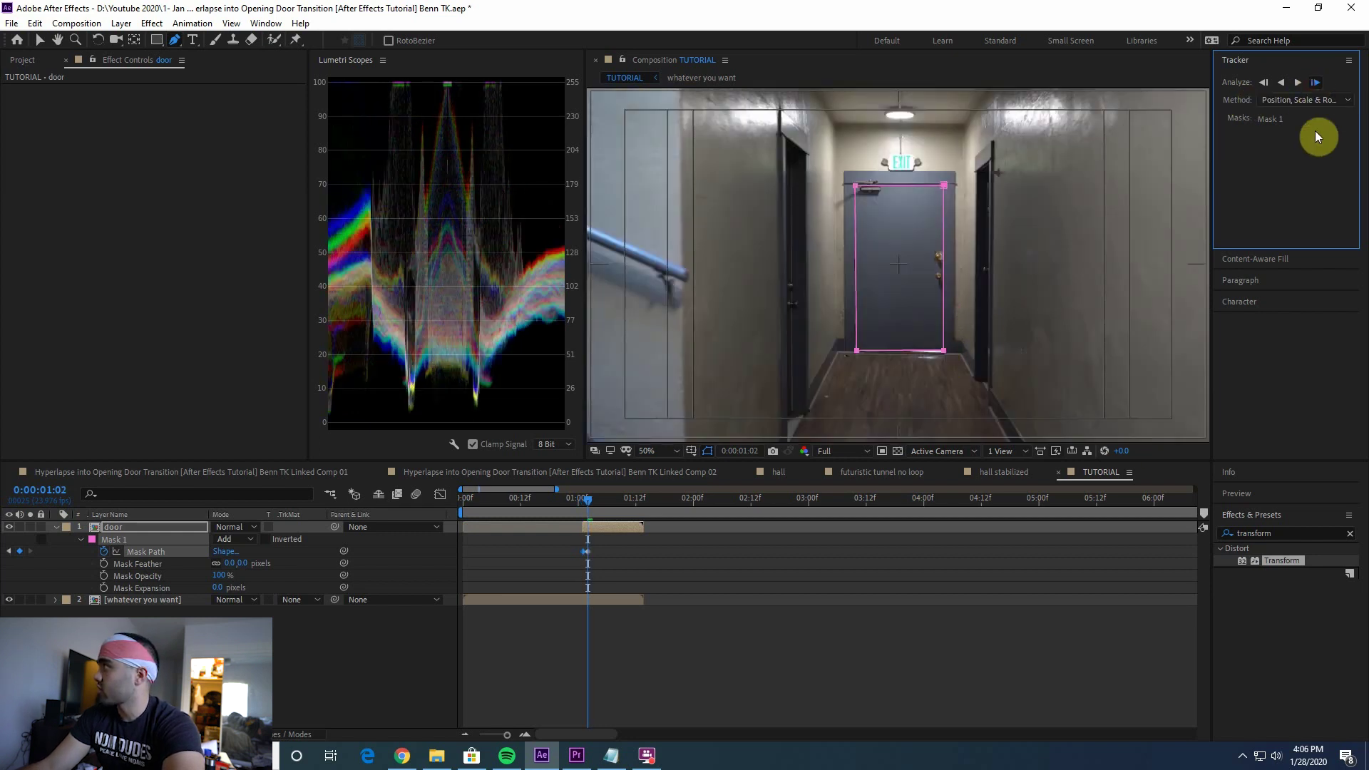
{"action": "left_click", "coordinate": [1314, 84]}
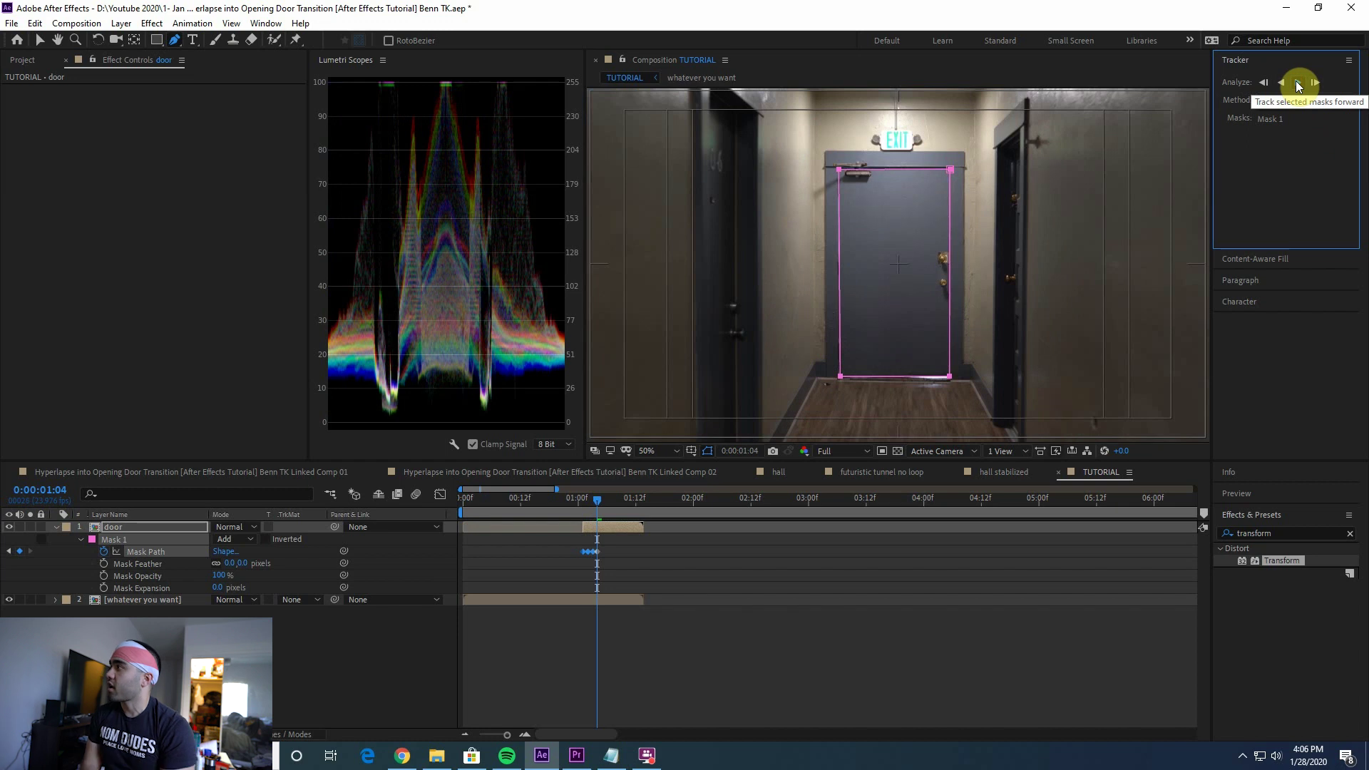
{"action": "left_click", "coordinate": [1298, 84]}
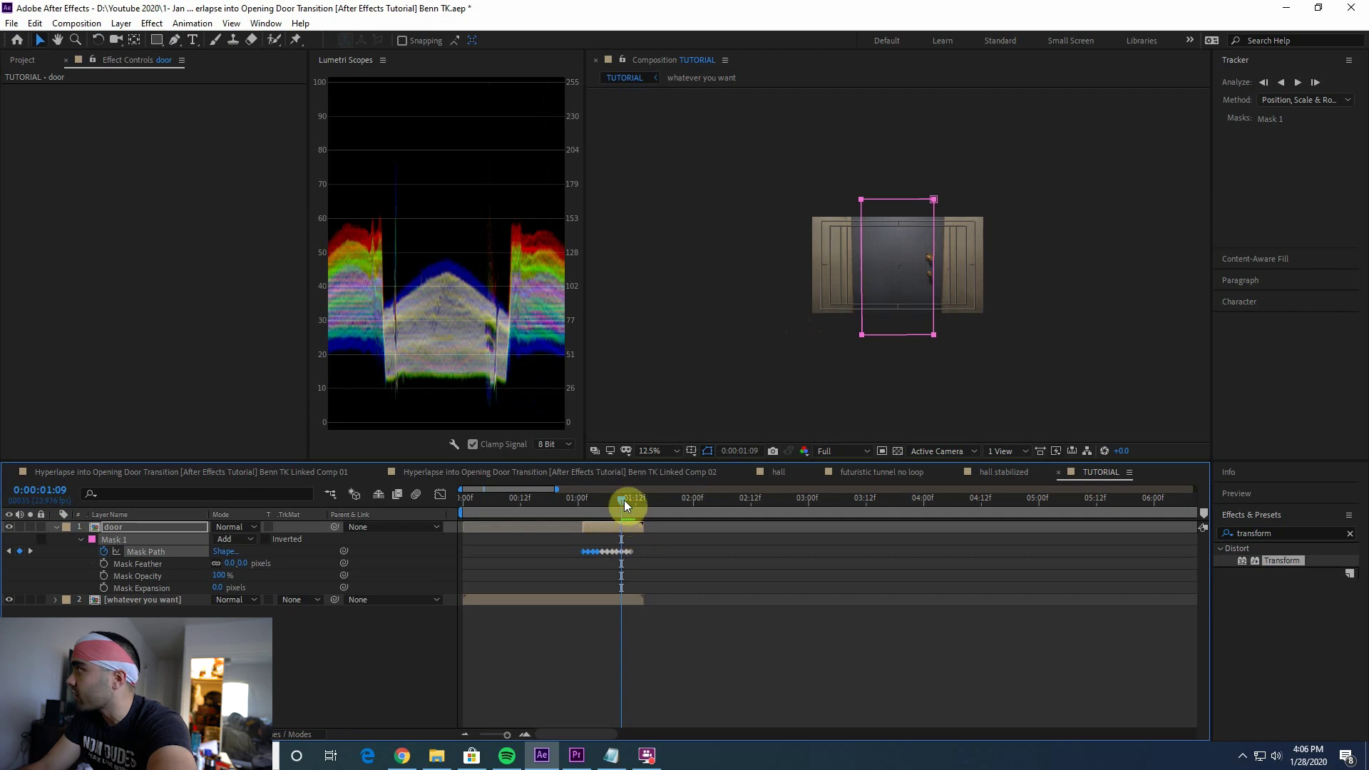
- Examine how well the tracked mask fits the door edges between 0:00:01:07 and 0:00:01:10
{"action": "key", "text": "Page_Up"}
{"action": "key", "text": "Page_Up"}
{"action": "key", "text": "space"}
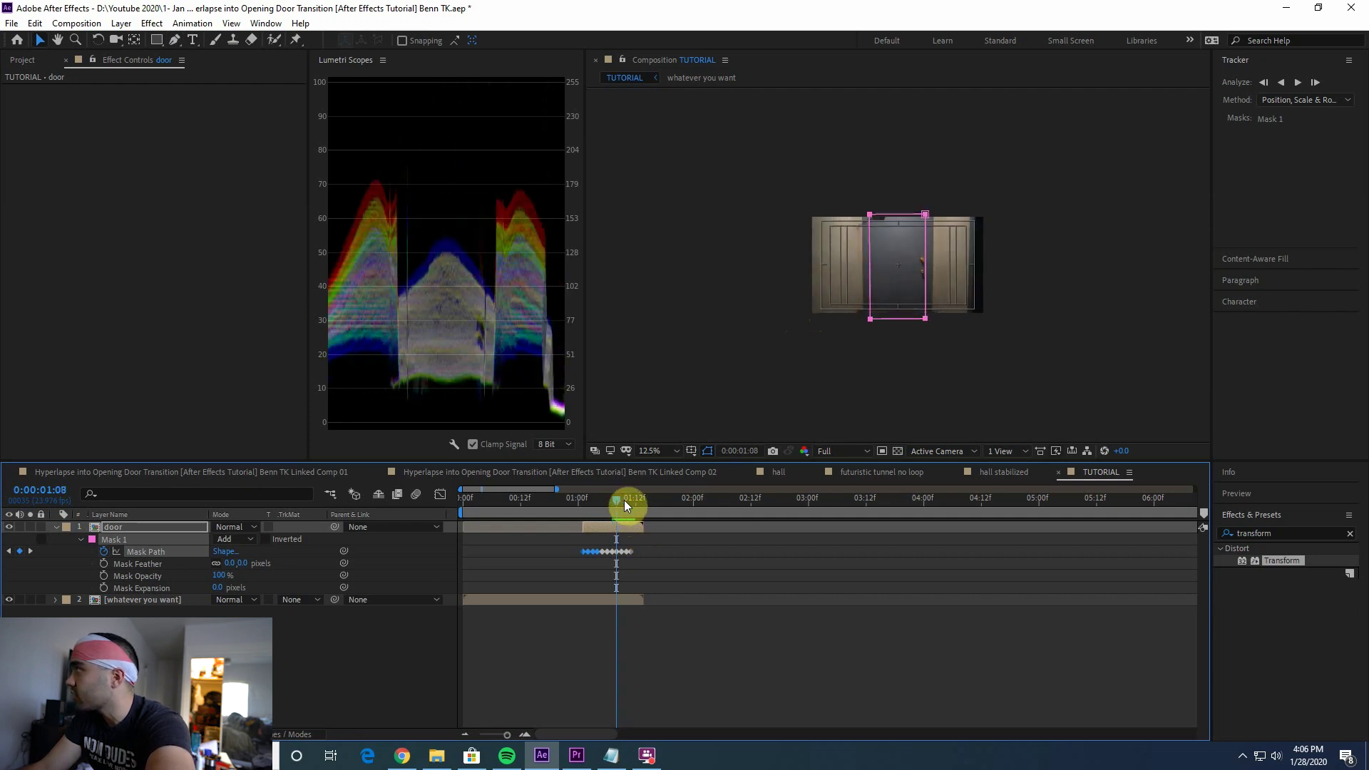
{"action": "key", "text": "space"}
{"action": "scroll", "coordinate": [838, 404], "scroll_direction": "up", "scroll_amount": 2}
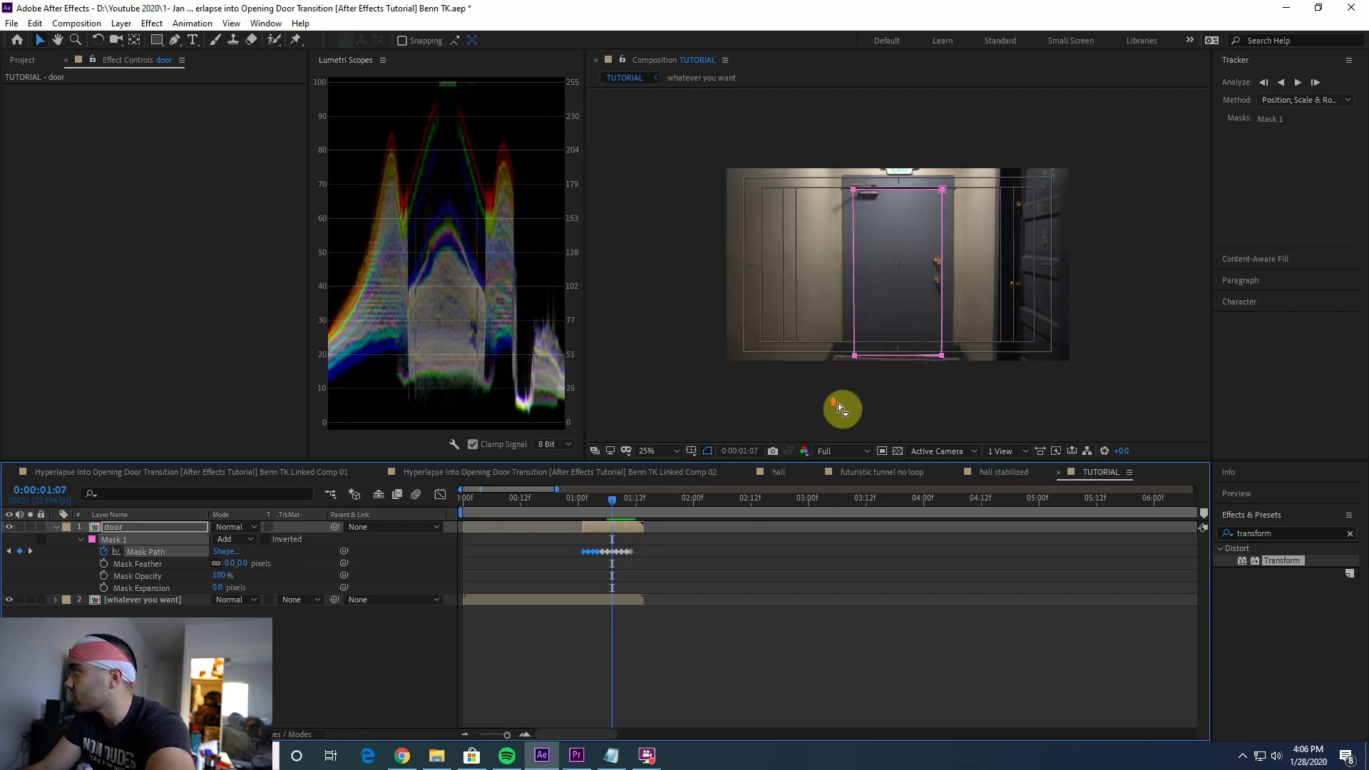
{"action": "scroll", "coordinate": [897, 399], "scroll_direction": "down", "scroll_amount": 1}
{"action": "key", "text": "Page_Down"}
{"action": "key", "text": "Page_Down"}
{"action": "key", "text": "Page_Down"}
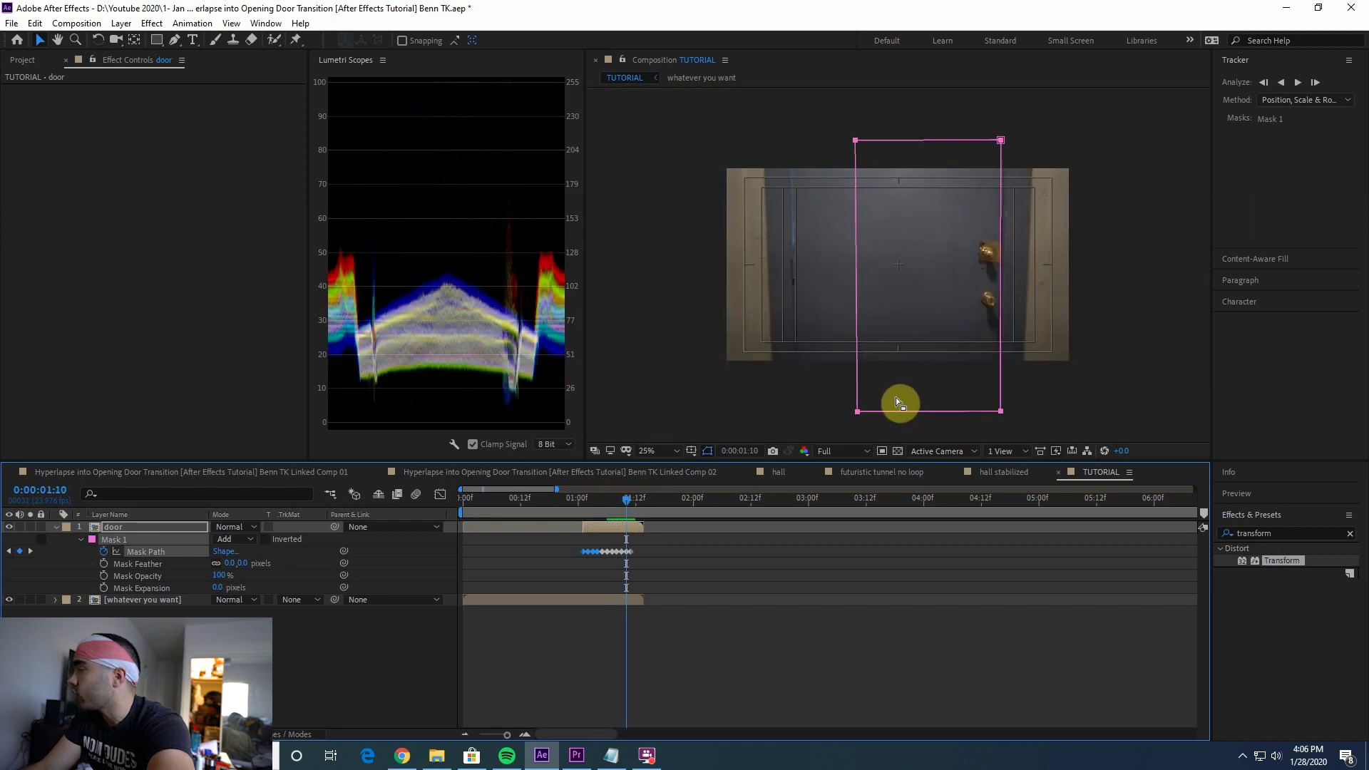
- Reshape the door mask at 0:00:01:10, widening it so its sides follow the door's left and right edges
{"action": "left_click", "coordinate": [881, 228]}
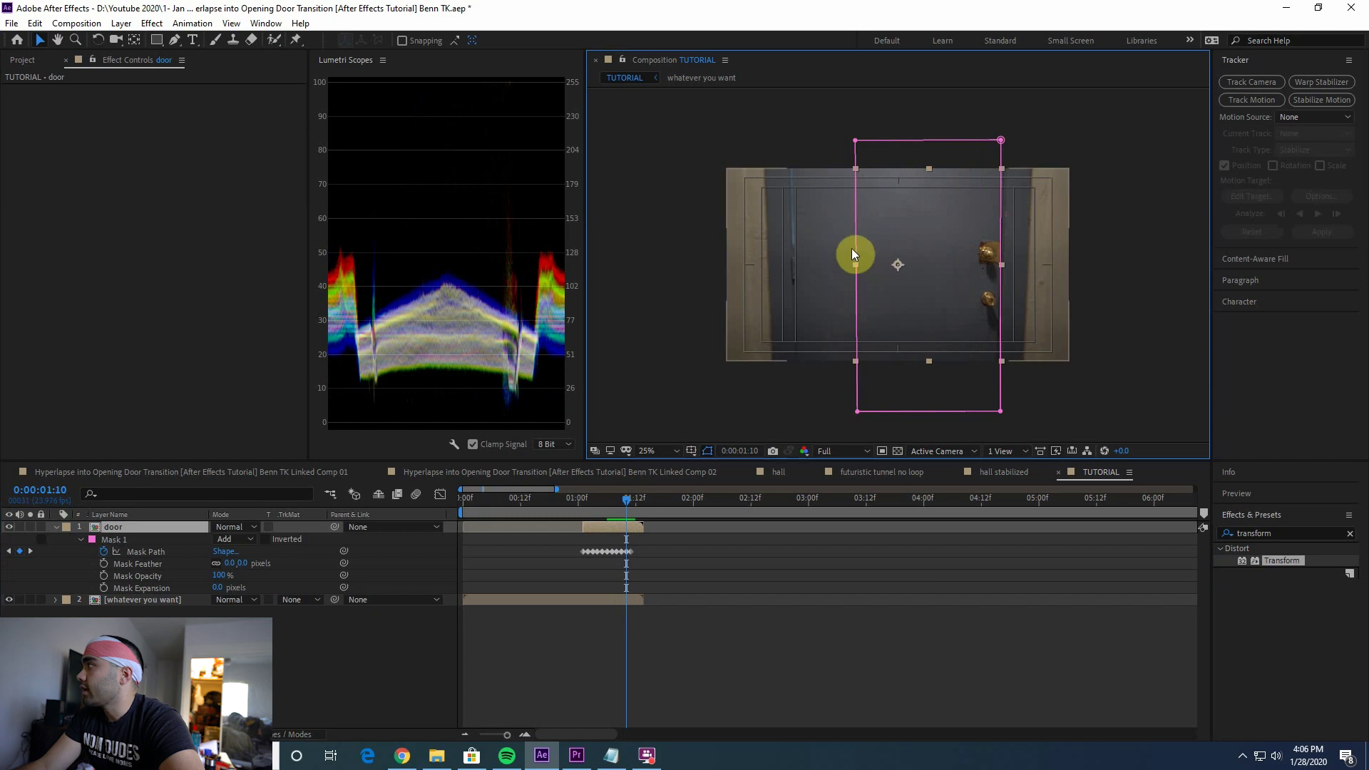
{"action": "left_click_drag", "start_coordinate": [856, 255], "coordinate": [793, 251]}
{"action": "left_click_drag", "start_coordinate": [1001, 403], "coordinate": [997, 404]}
{"action": "key", "text": "ctrl+z"}
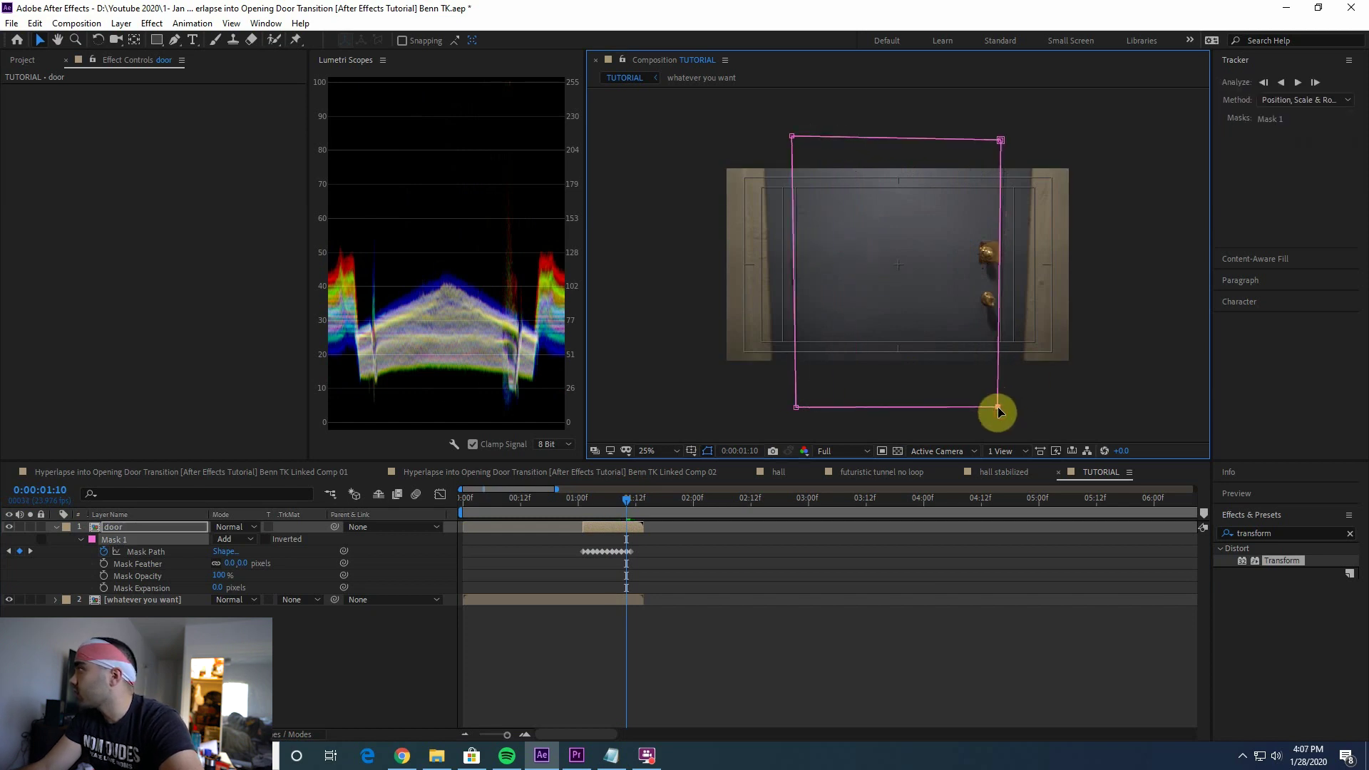
{"action": "left_click_drag", "start_coordinate": [1002, 154], "coordinate": [1006, 134]}
{"action": "left_click", "coordinate": [1048, 153]}
- Widen the mask to the door's edges at 0:00:01:11 and extend it past the frame on all sides at 0:00:01:12
{"action": "key", "text": "Page_Down"}
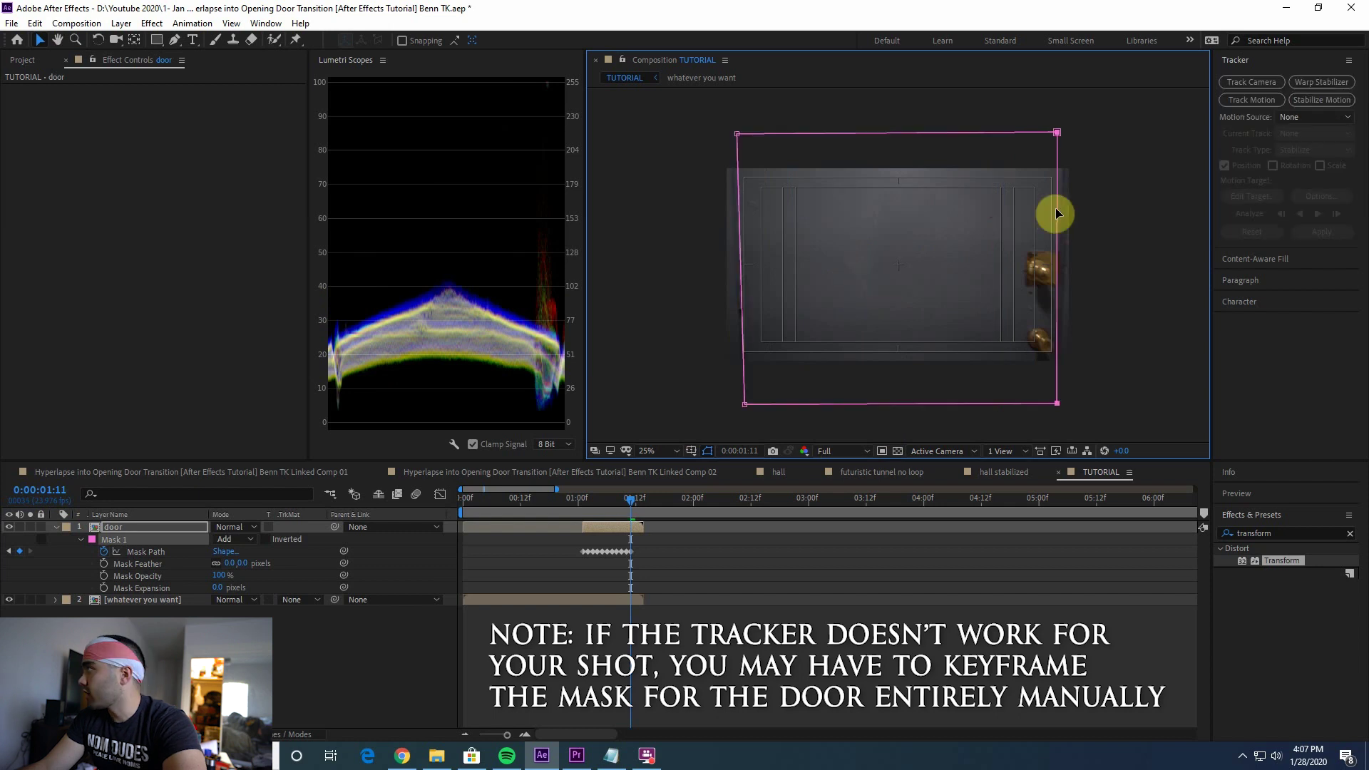
{"action": "left_click_drag", "start_coordinate": [1055, 207], "coordinate": [1054, 211]}
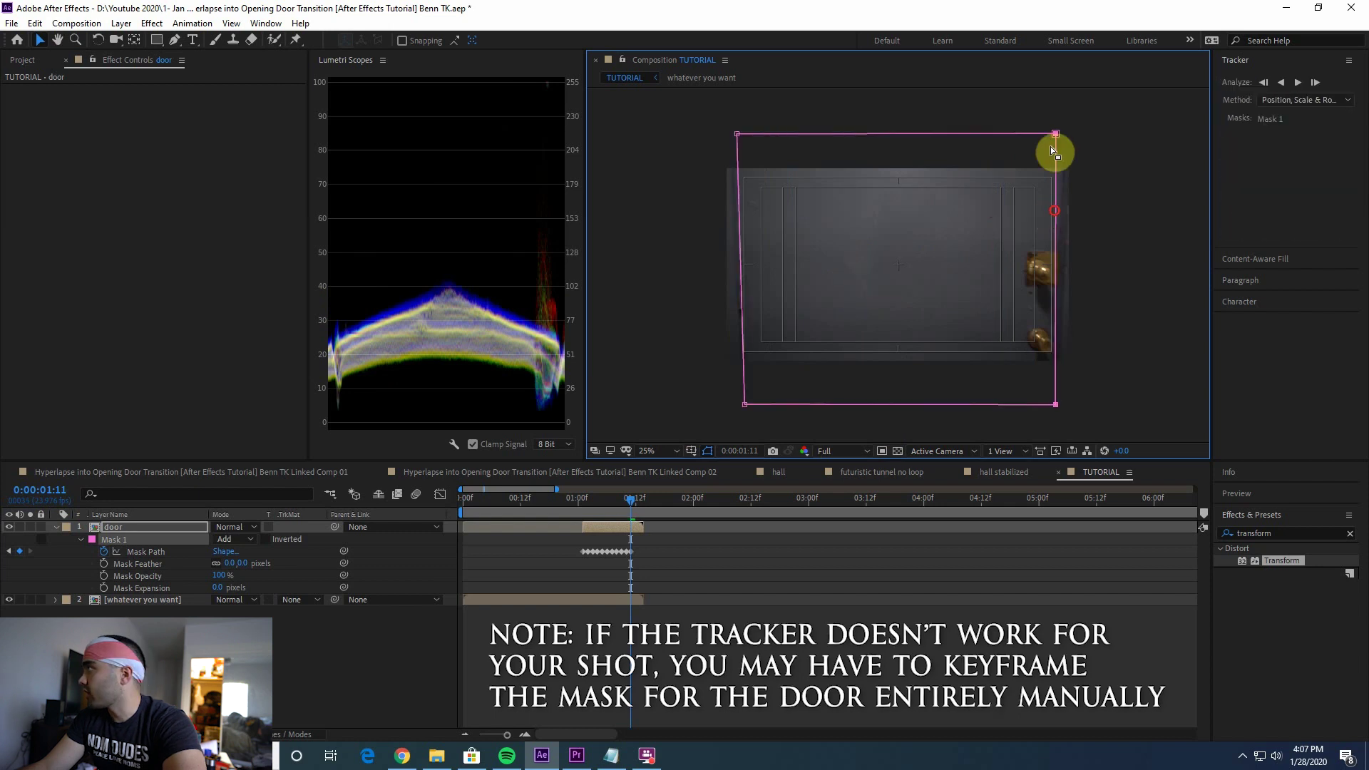
{"action": "left_click", "coordinate": [1067, 134]}
{"action": "left_click_drag", "start_coordinate": [1057, 133], "coordinate": [1067, 134]}
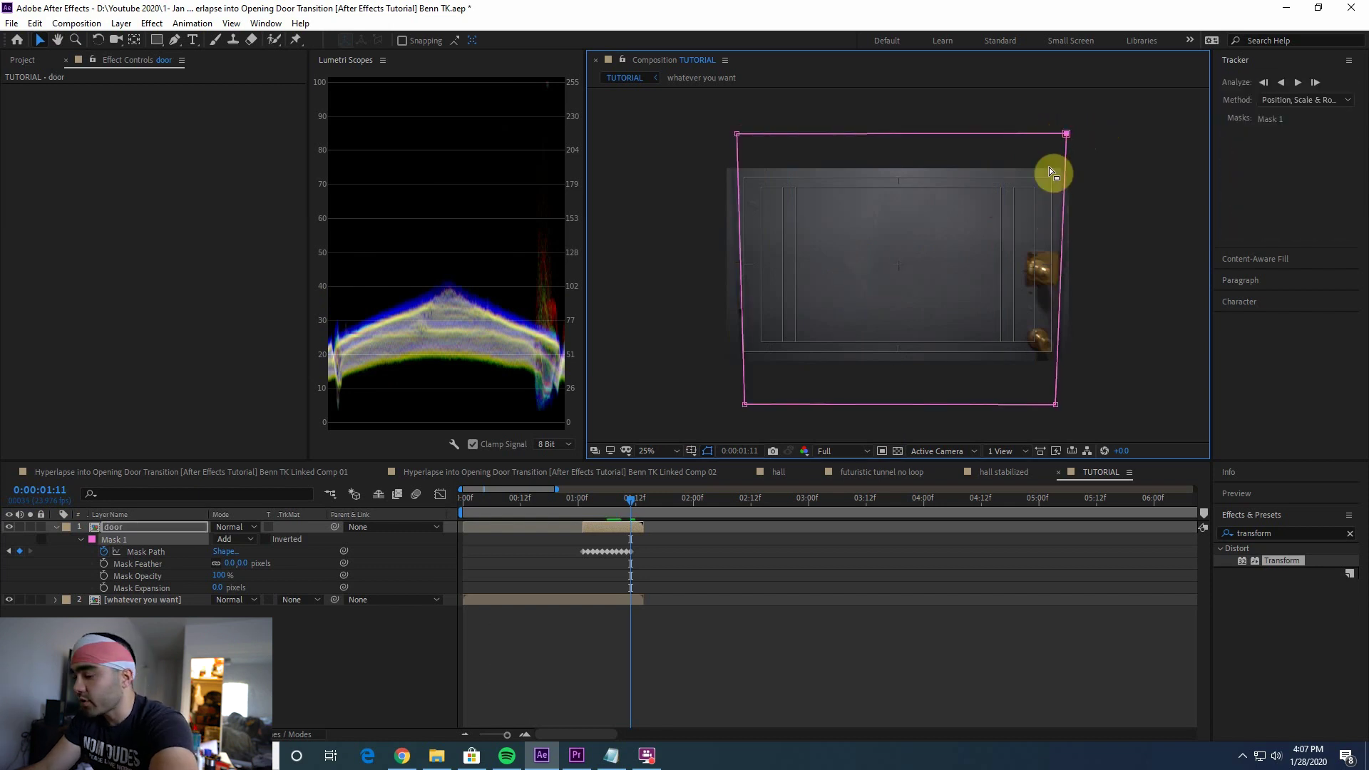
{"action": "key", "text": "Page_Down"}
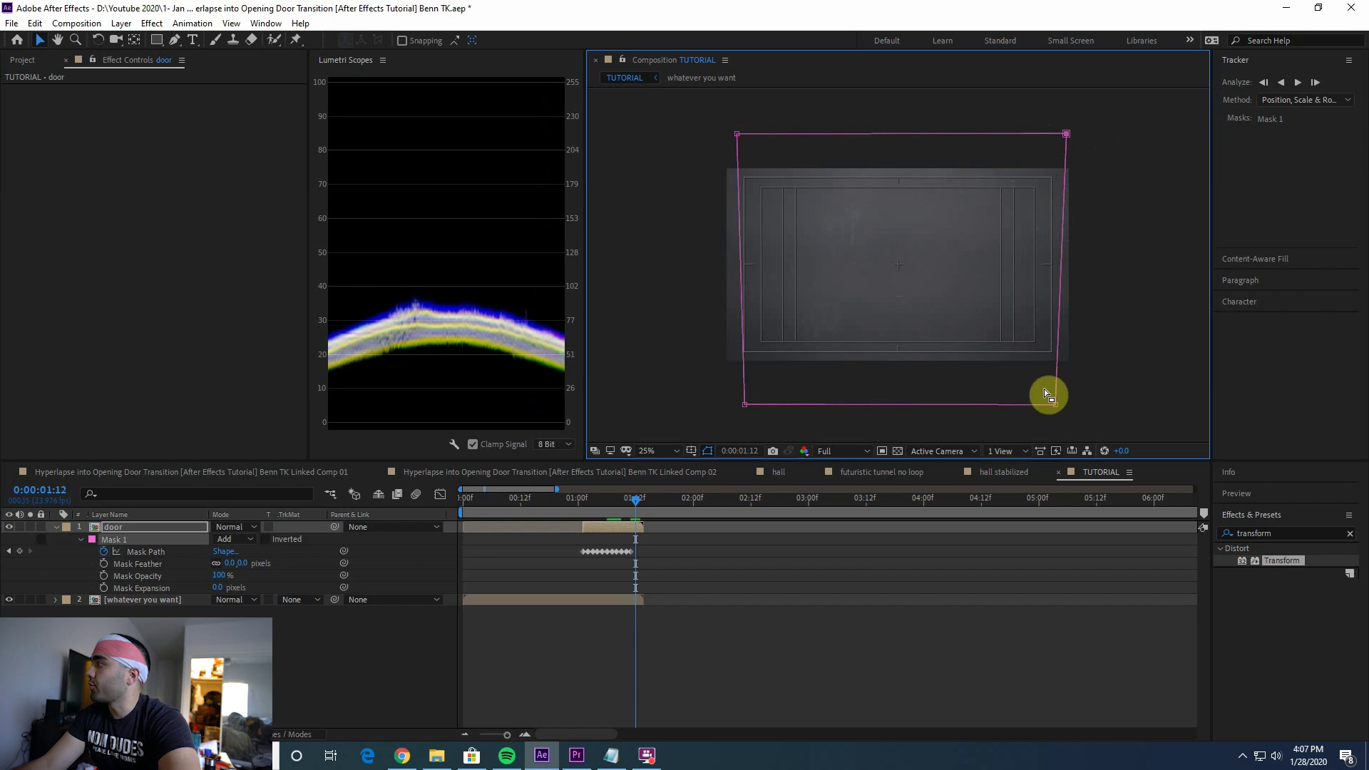
{"action": "left_click_drag", "start_coordinate": [1062, 260], "coordinate": [1098, 261]}
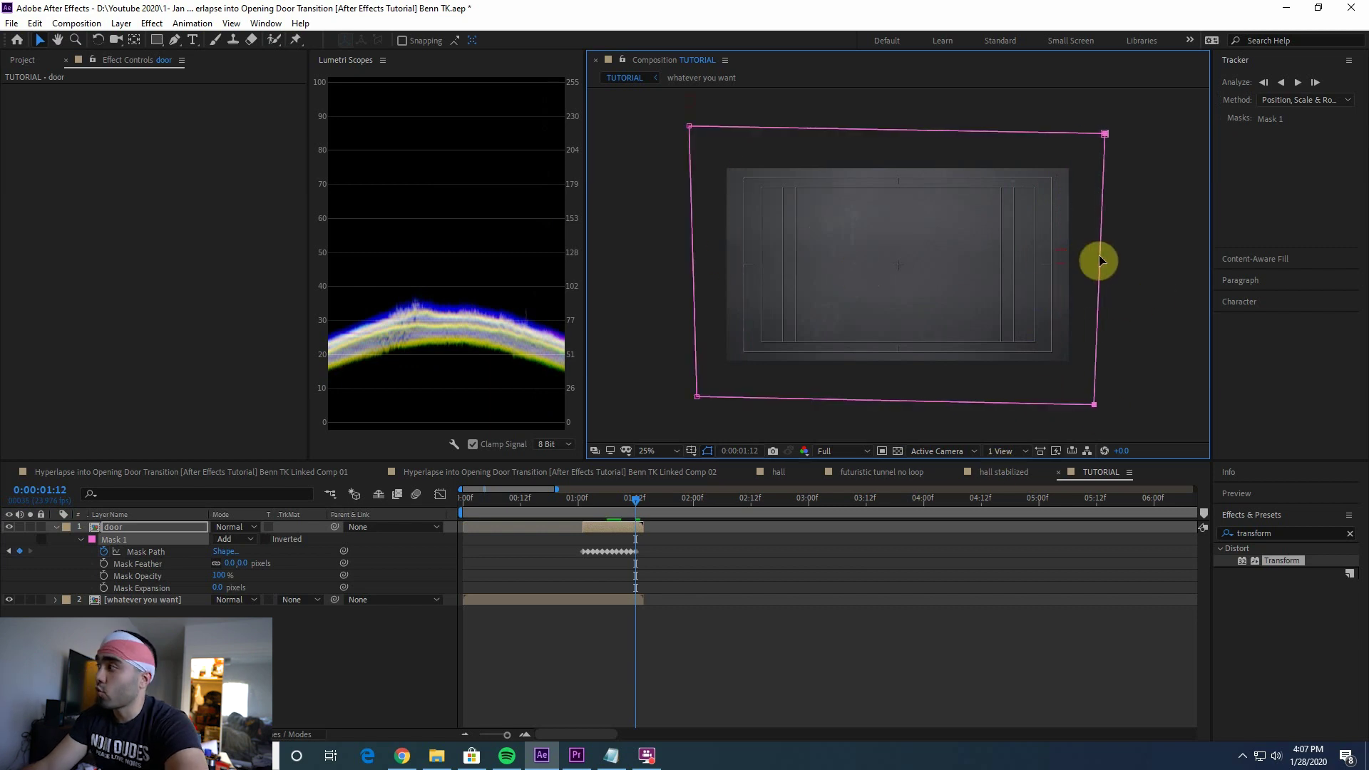
- Return to 0:00:01:01, save the project and make the door layer a 3D layer
{"action": "left_click", "coordinate": [569, 509]}
{"action": "mouse_move", "coordinate": [592, 503]}
{"action": "left_mouse_down"}
{"action": "mouse_move", "coordinate": [580, 506]}
{"action": "mouse_move", "coordinate": [634, 499]}
{"action": "mouse_move", "coordinate": [582, 505]}
{"action": "left_mouse_up"}
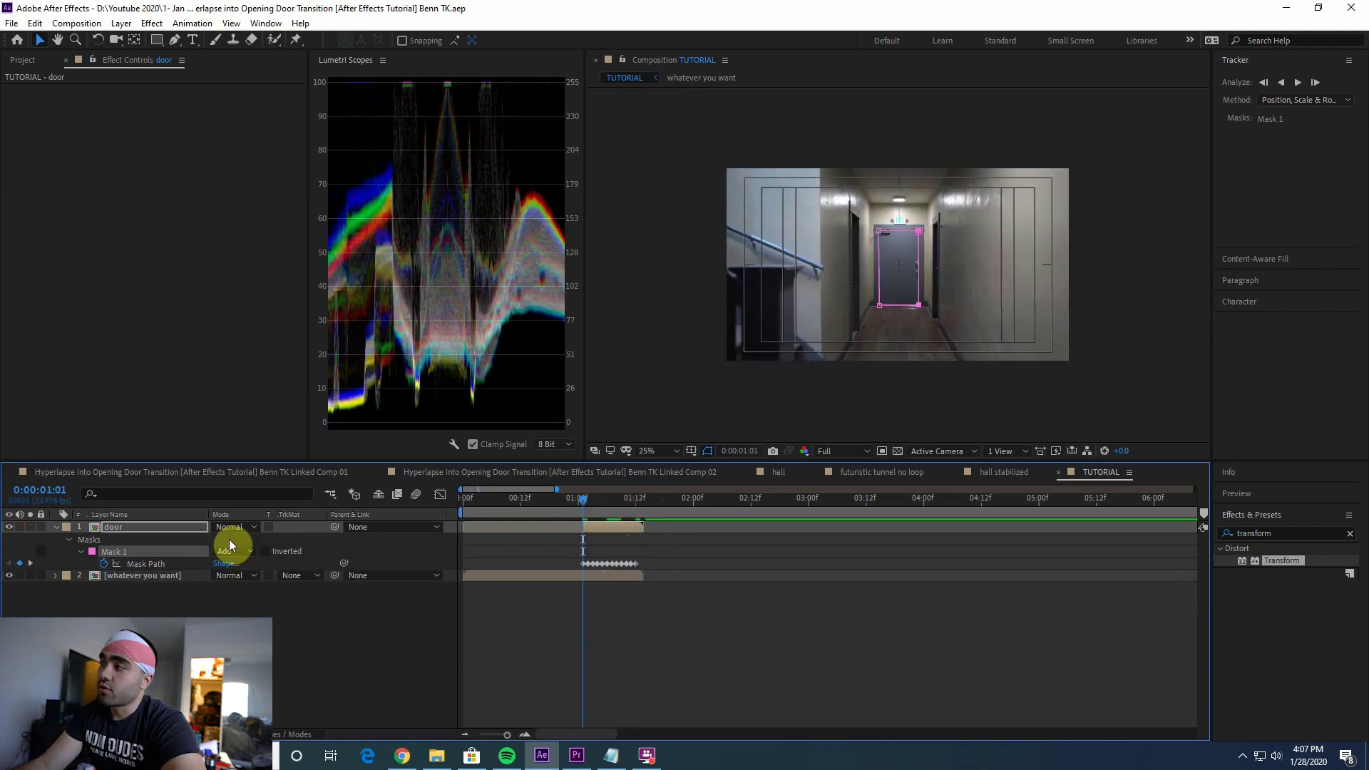
{"action": "key", "text": "m"}
{"action": "key", "text": "ctrl+s"}
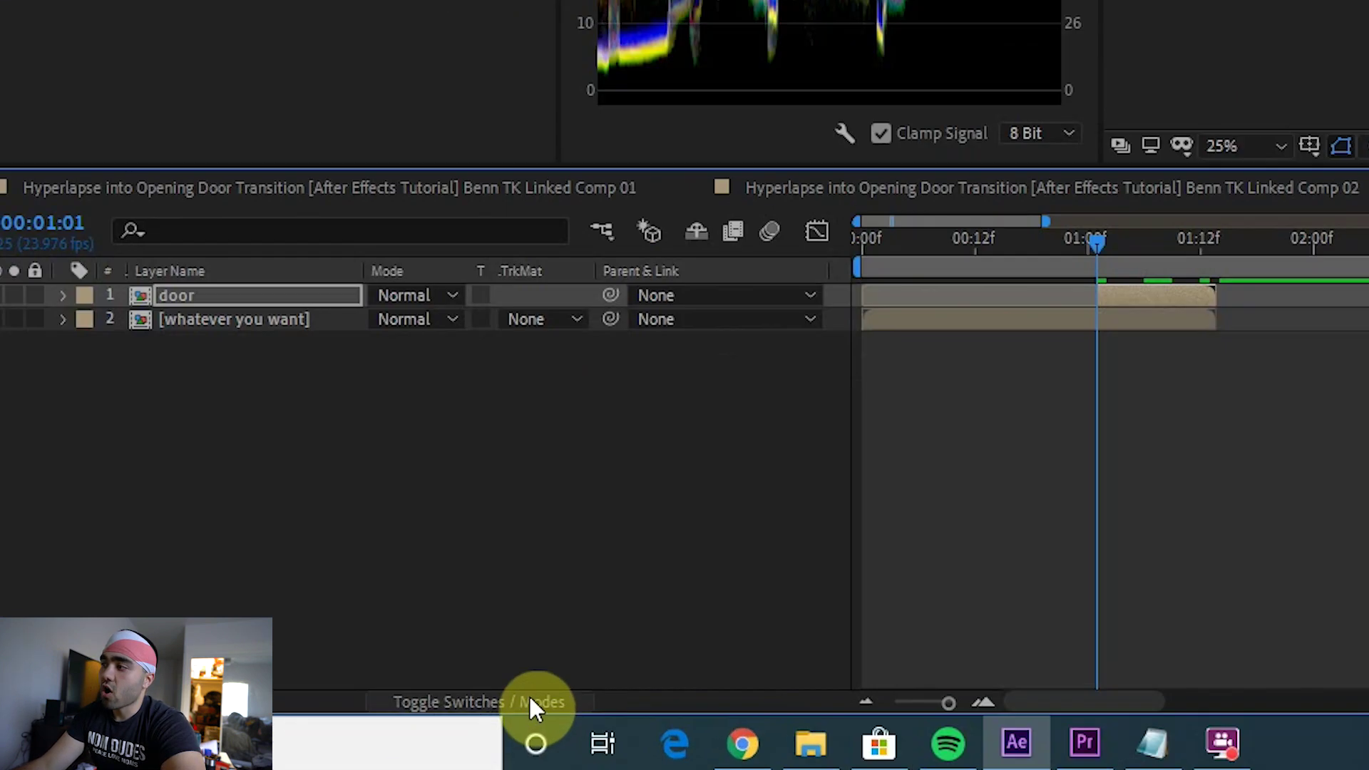
{"action": "left_click", "coordinate": [532, 700]}
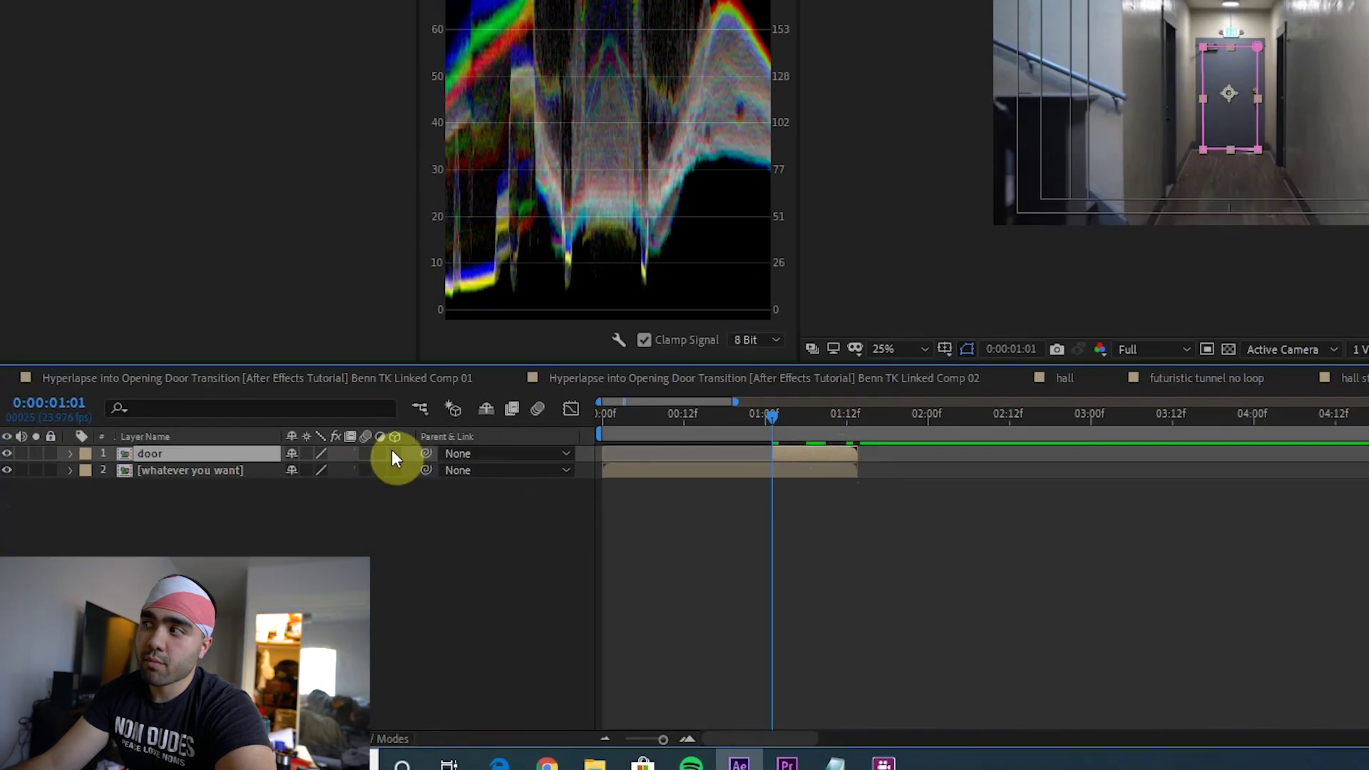
{"action": "left_click", "coordinate": [291, 527]}
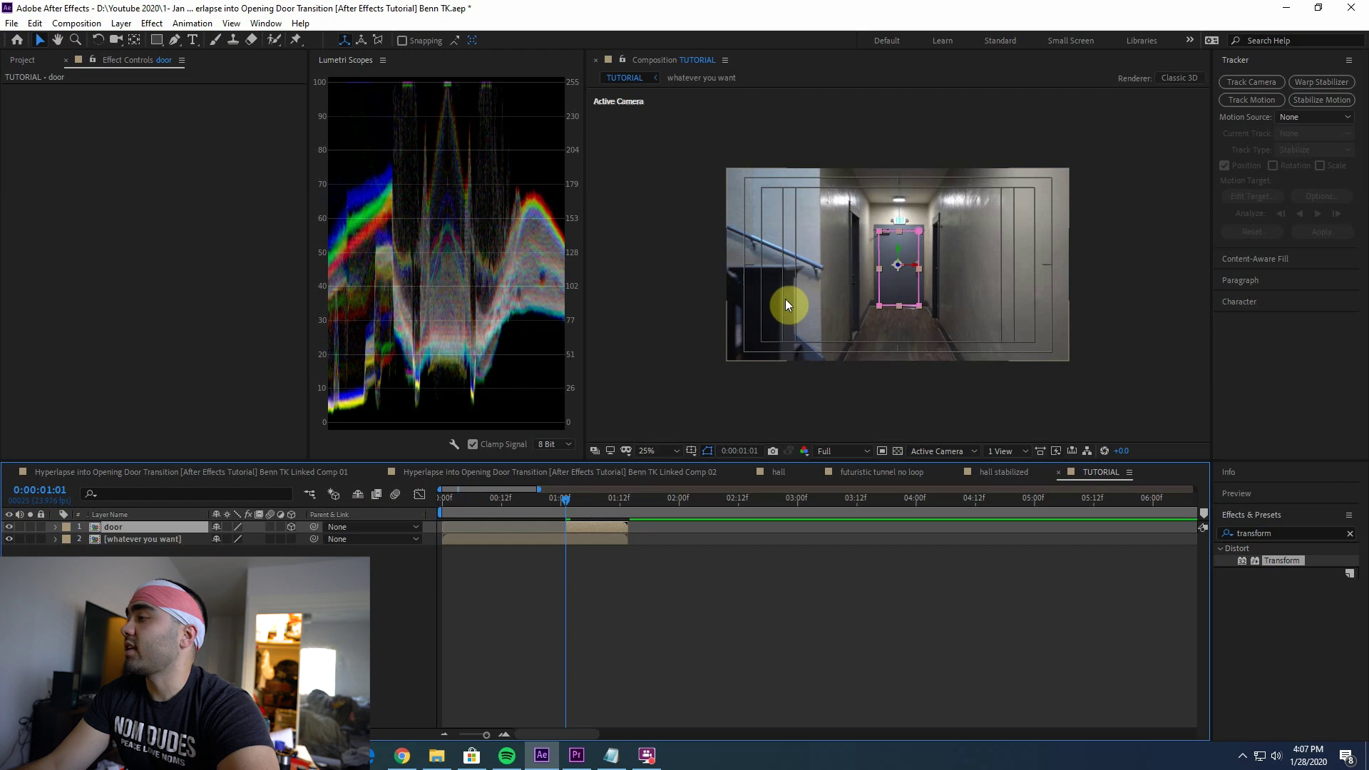
- Try turning the door layer in 3D space by changing its Orientation
{"action": "key", "text": "r"}
{"action": "left_click_drag", "start_coordinate": [235, 539], "coordinate": [186, 547]}
{"action": "key", "text": "ctrl+z"}
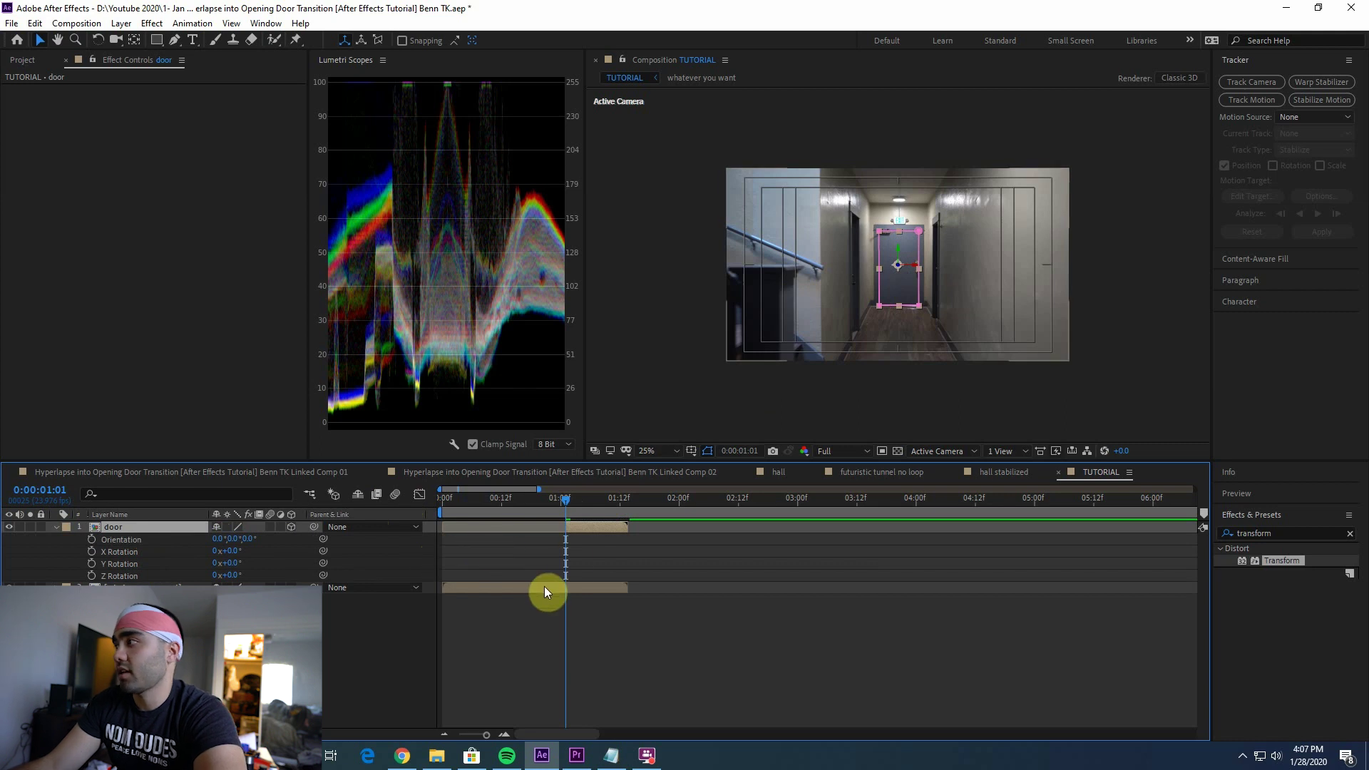
- Copy the door layer's Mask Path keyframes onto the "whatever you want" layer at 0:00:01:01 and invert the pasted mask
{"action": "key", "text": "u"}
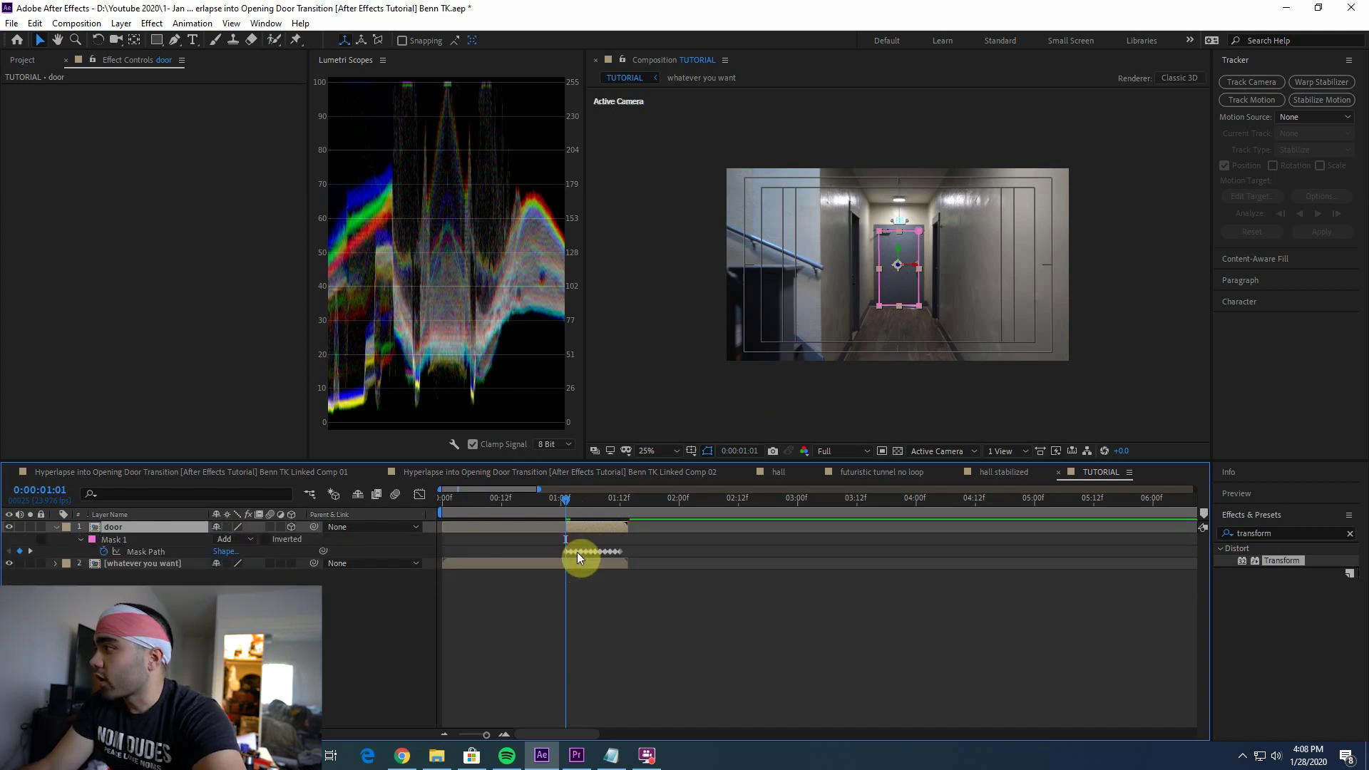
{"action": "left_click", "coordinate": [134, 552]}
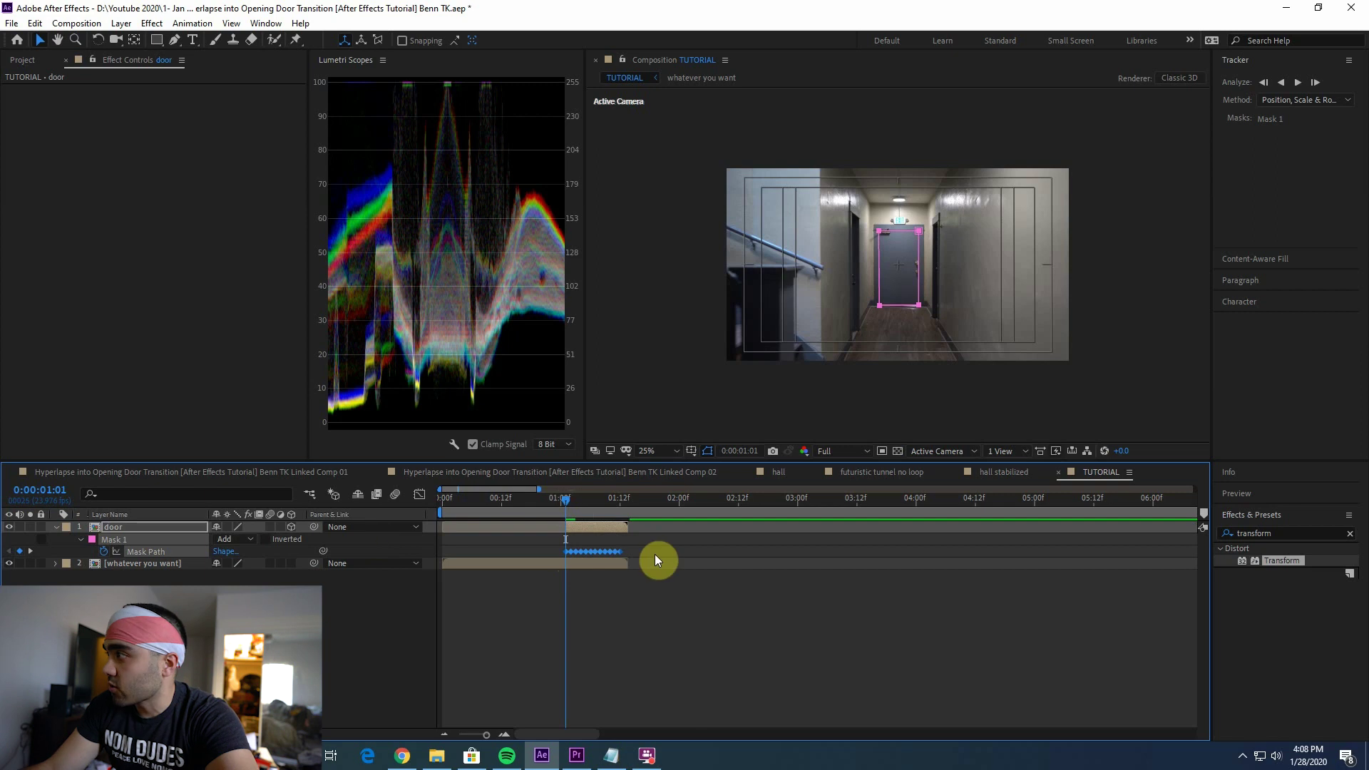
{"action": "left_click", "coordinate": [465, 545]}
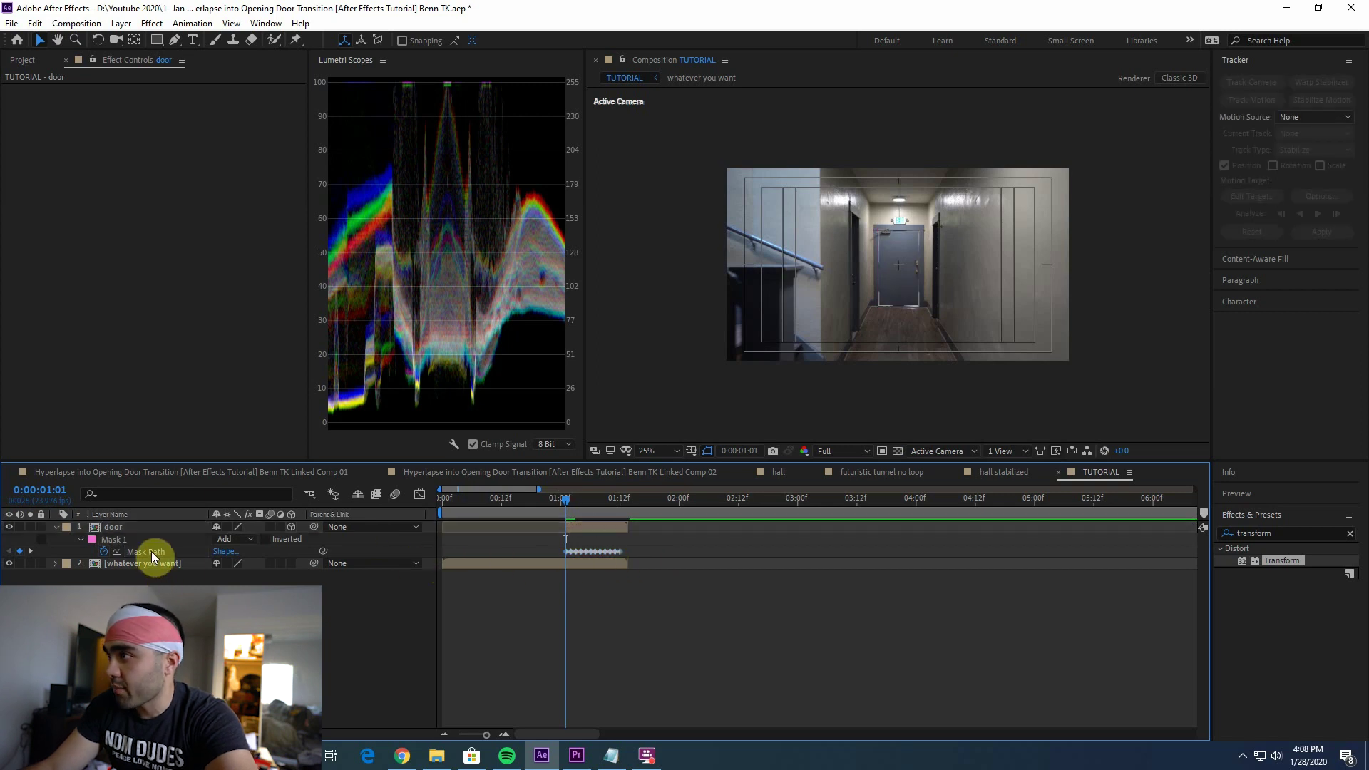
{"action": "left_click", "coordinate": [151, 550]}
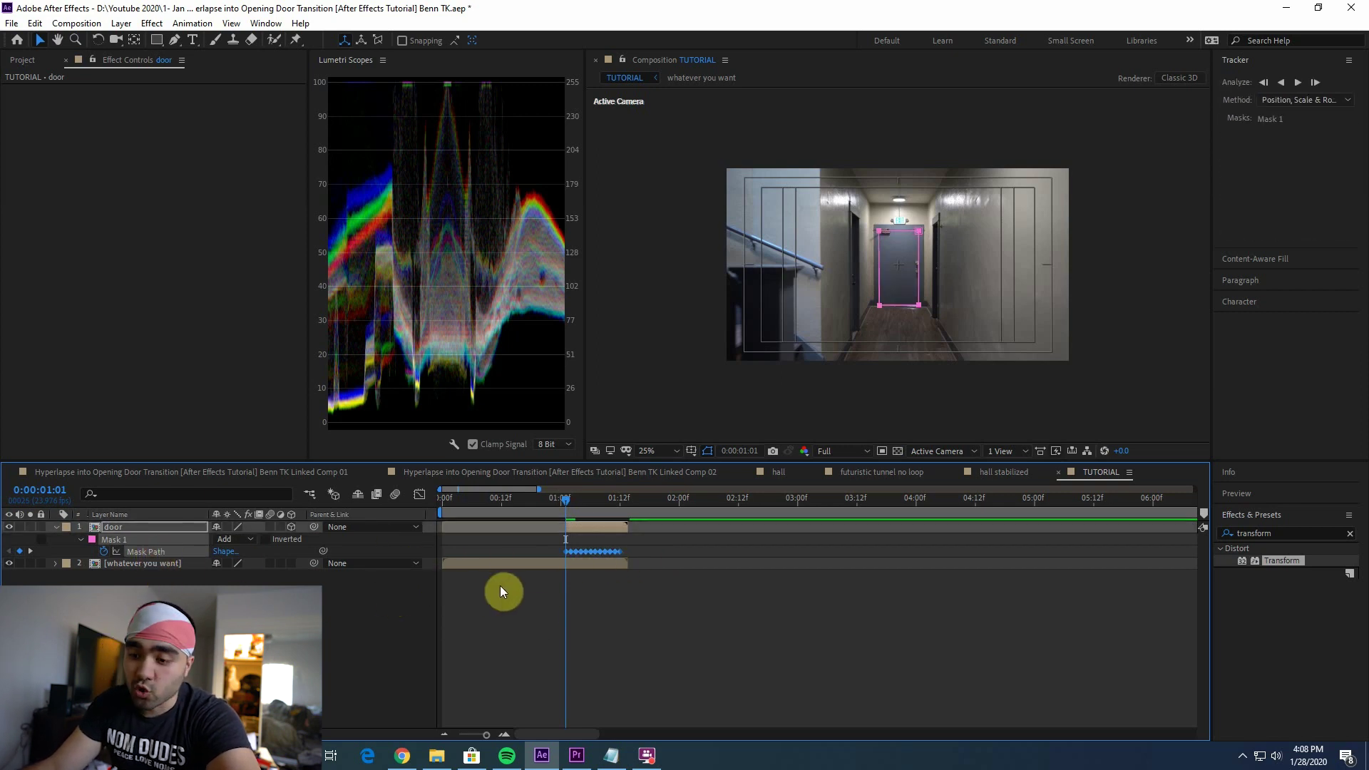
{"action": "left_click", "coordinate": [577, 566]}
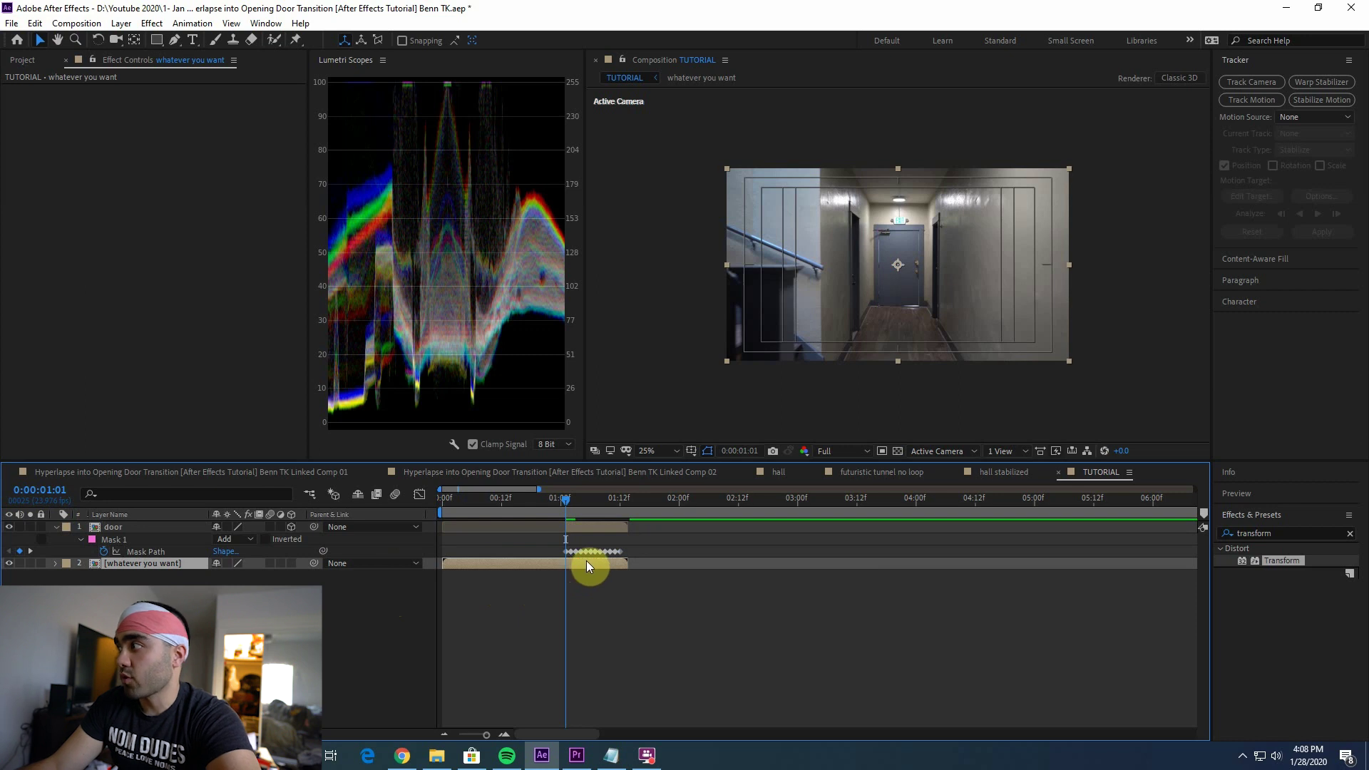
{"action": "key", "text": "ctrl+v"}
{"action": "key", "text": "ctrl+v"}
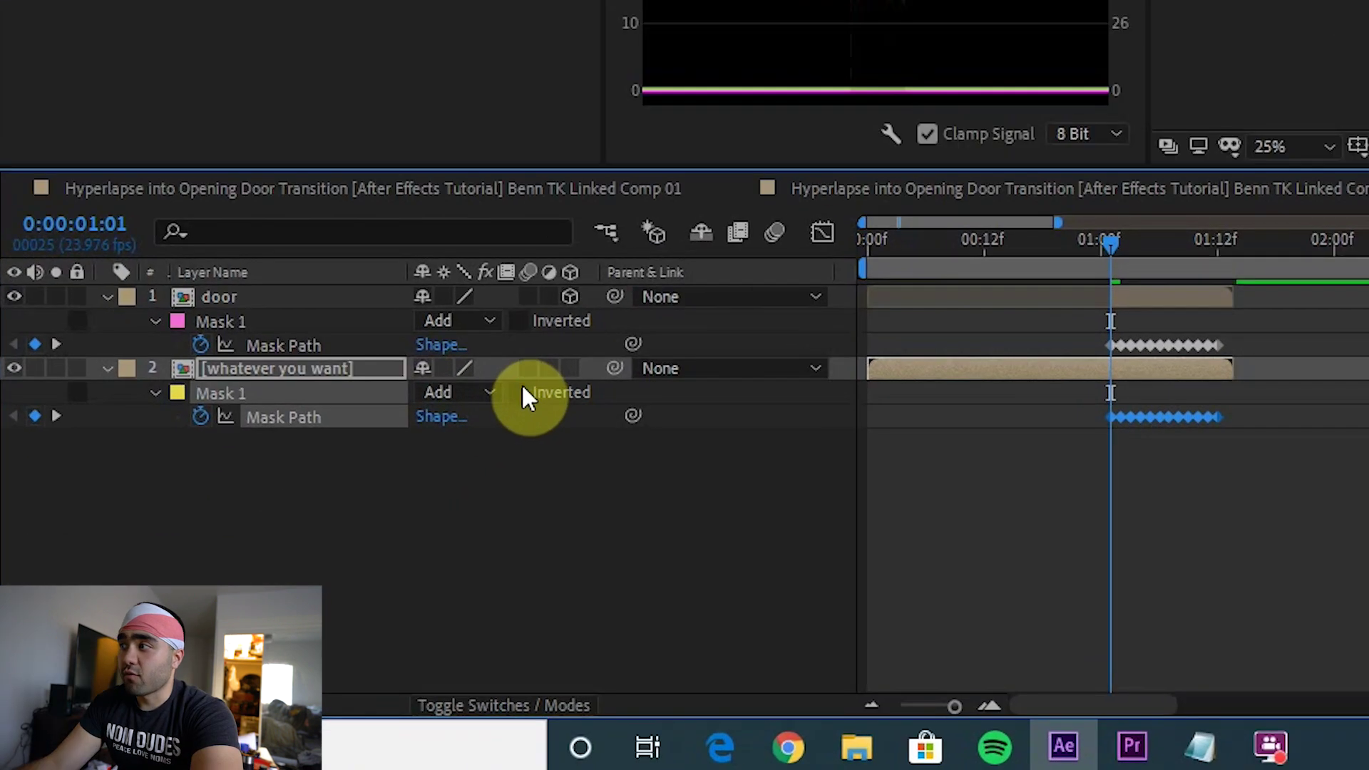
{"action": "left_click", "coordinate": [264, 575]}
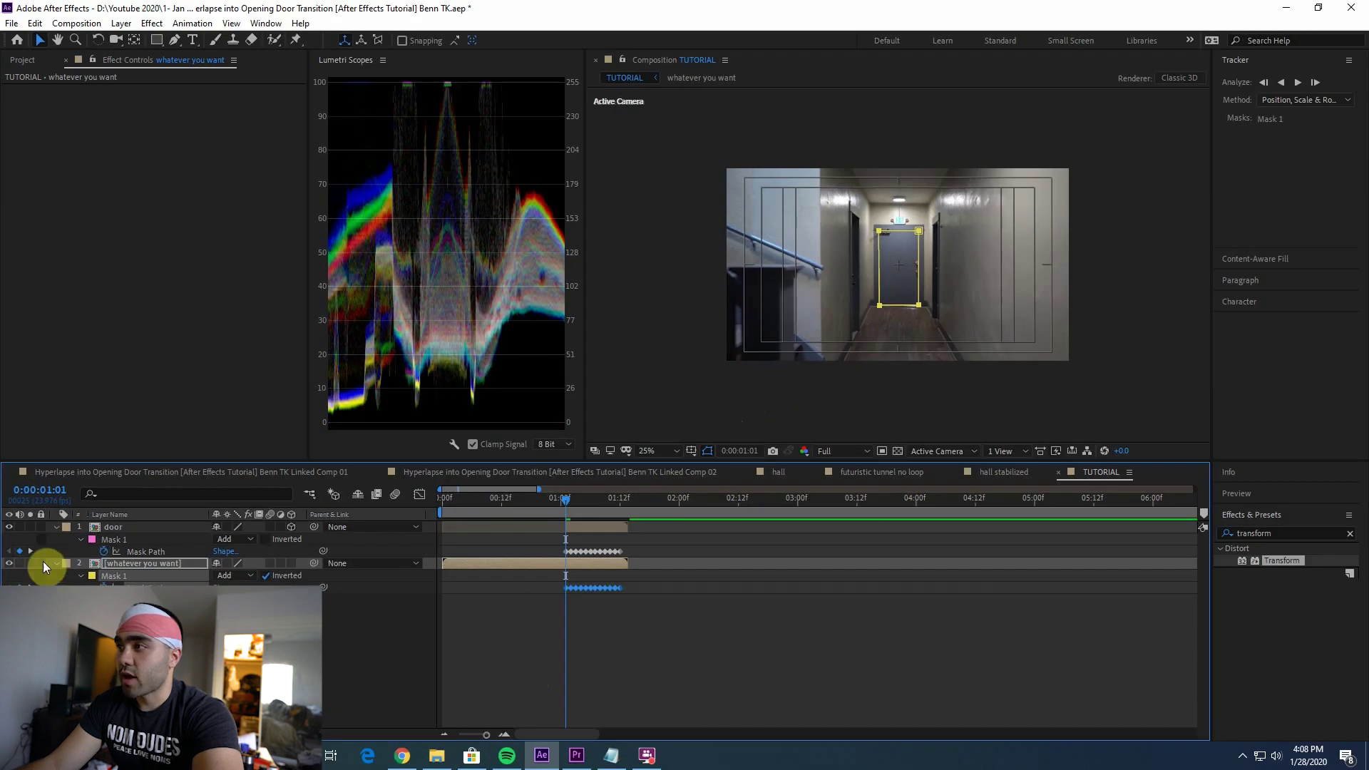
- Move the "whatever you want" layer's inverted mask completely outside the frame at 0:00:01:00, so the door is uncut before 0:00:01:01
{"action": "left_click", "coordinate": [30, 564]}
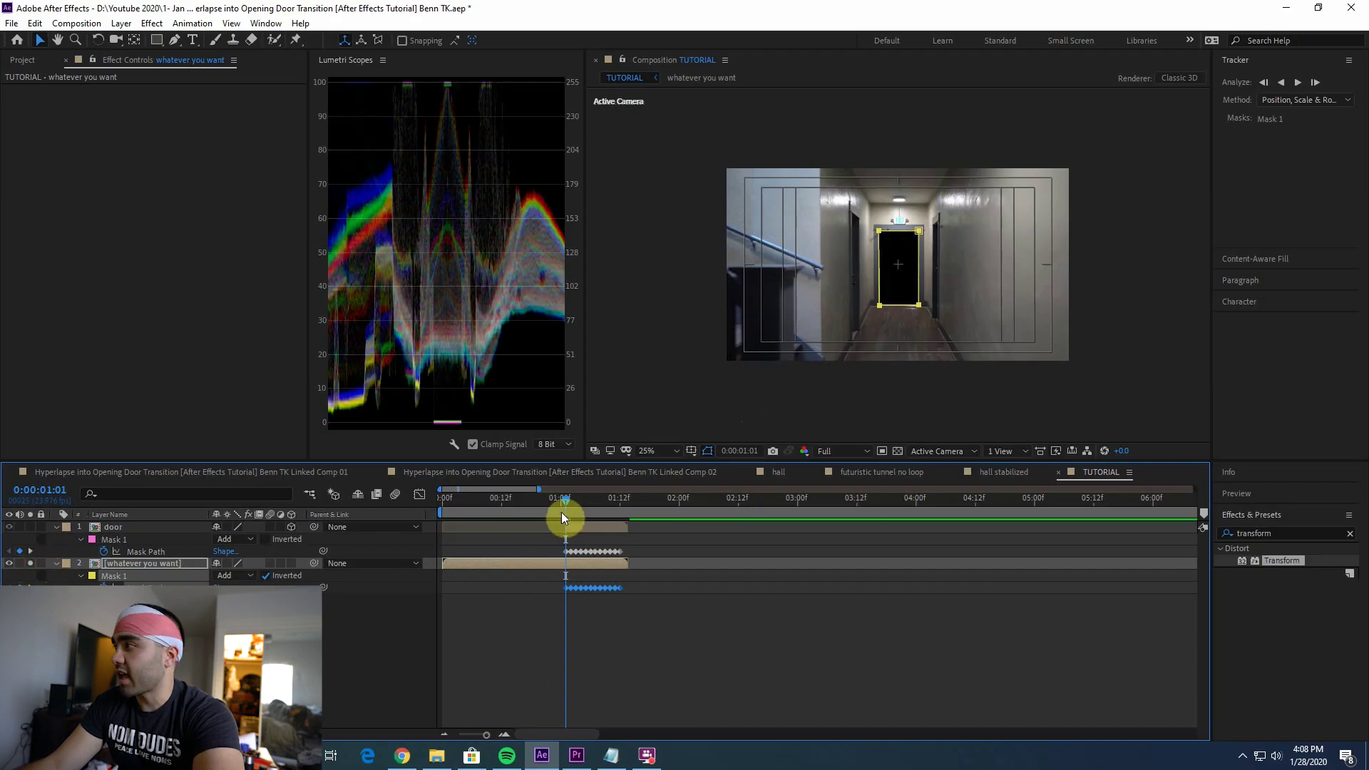
{"action": "mouse_move", "coordinate": [562, 512]}
{"action": "left_mouse_down"}
{"action": "mouse_move", "coordinate": [600, 502]}
{"action": "mouse_move", "coordinate": [562, 502]}
{"action": "left_mouse_up"}
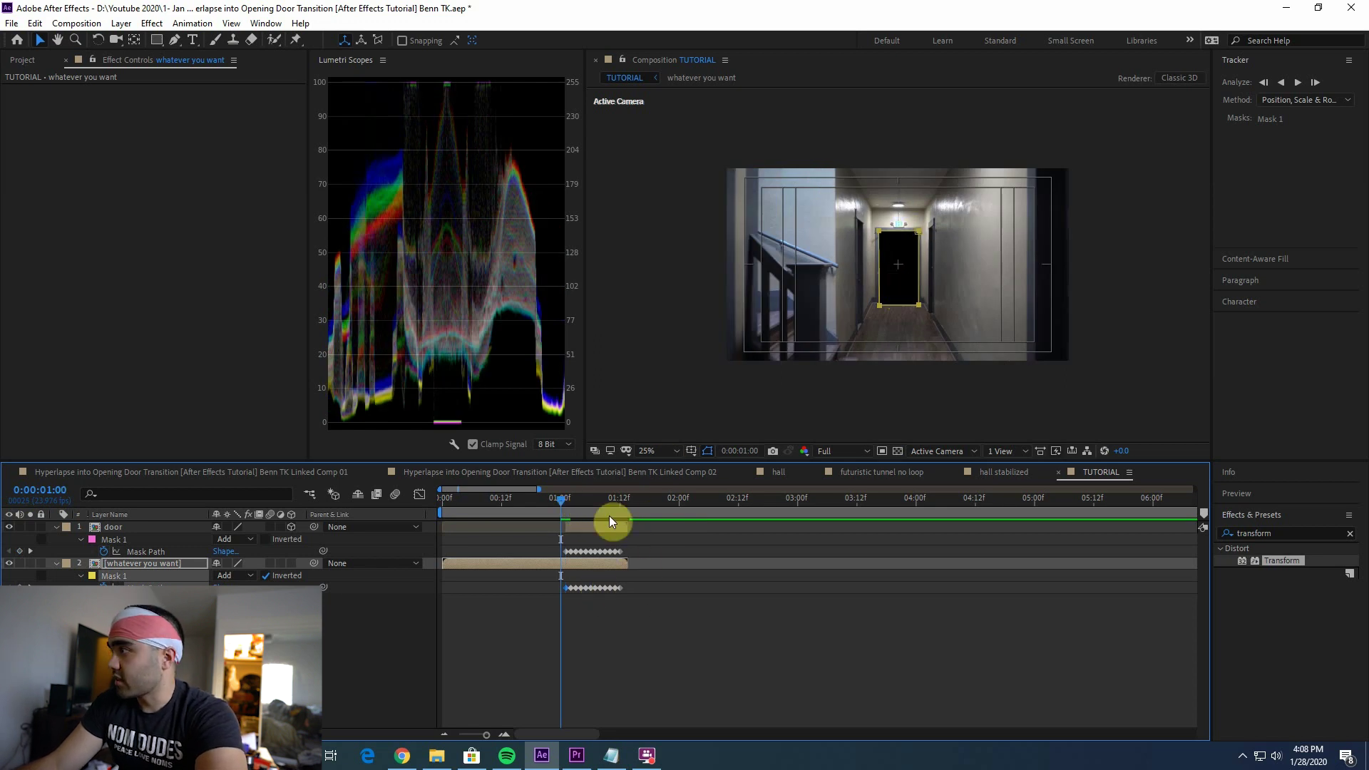
{"action": "left_click_drag", "start_coordinate": [919, 232], "coordinate": [1134, 207]}
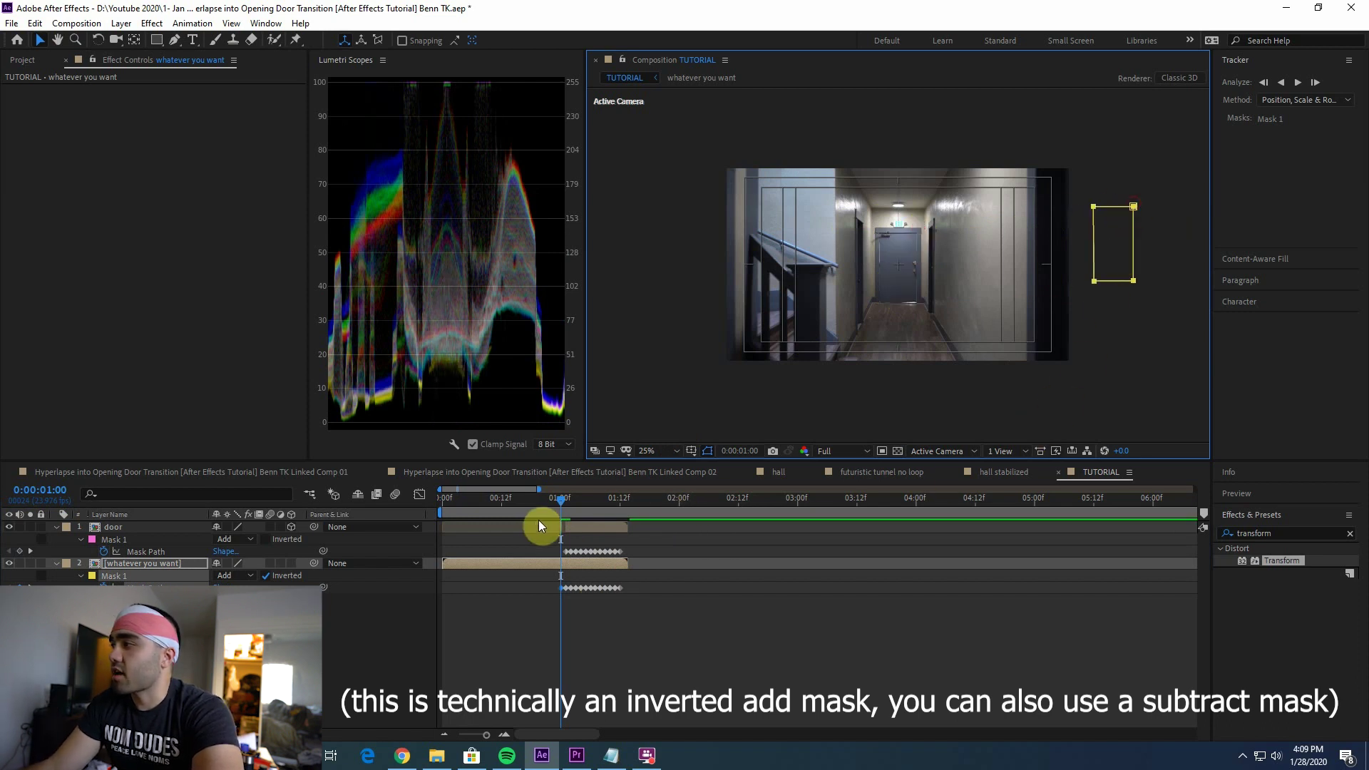
- Solo the "whatever you want" layer and check its door cut-out from the start of the composition to 0:00:01:01
{"action": "left_click_drag", "start_coordinate": [552, 517], "coordinate": [328, 507]}
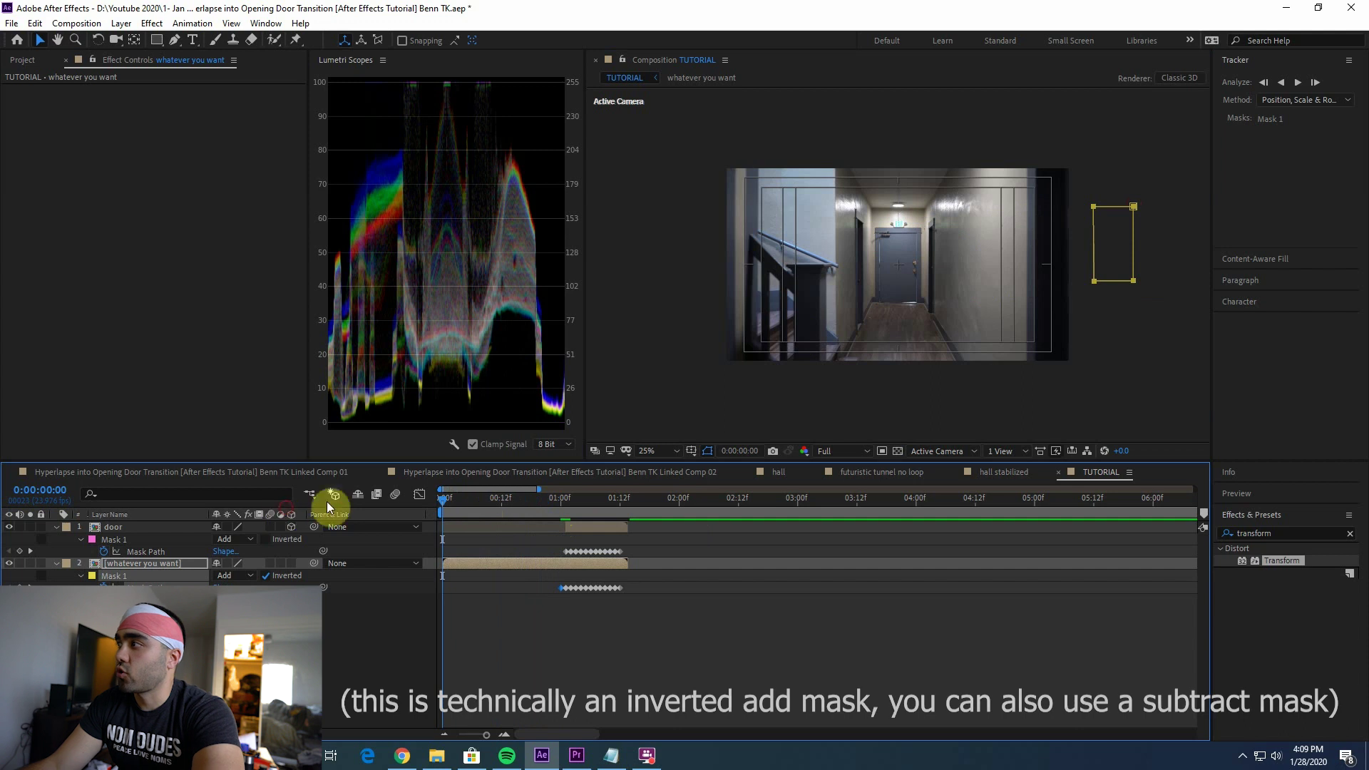
{"action": "left_click", "coordinate": [566, 498]}
{"action": "left_click", "coordinate": [29, 563]}
{"action": "left_click_drag", "start_coordinate": [512, 506], "coordinate": [353, 512]}
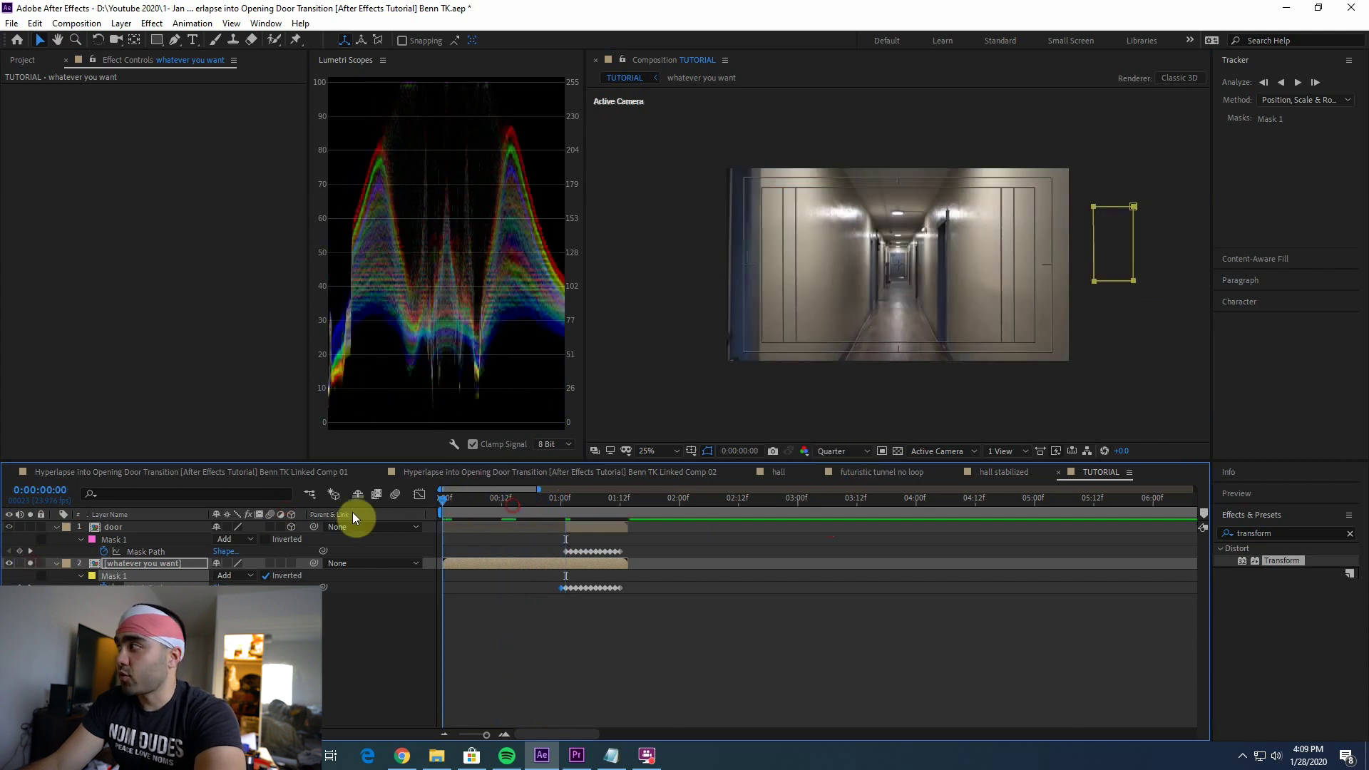
{"action": "left_click_drag", "start_coordinate": [449, 499], "coordinate": [566, 507]}
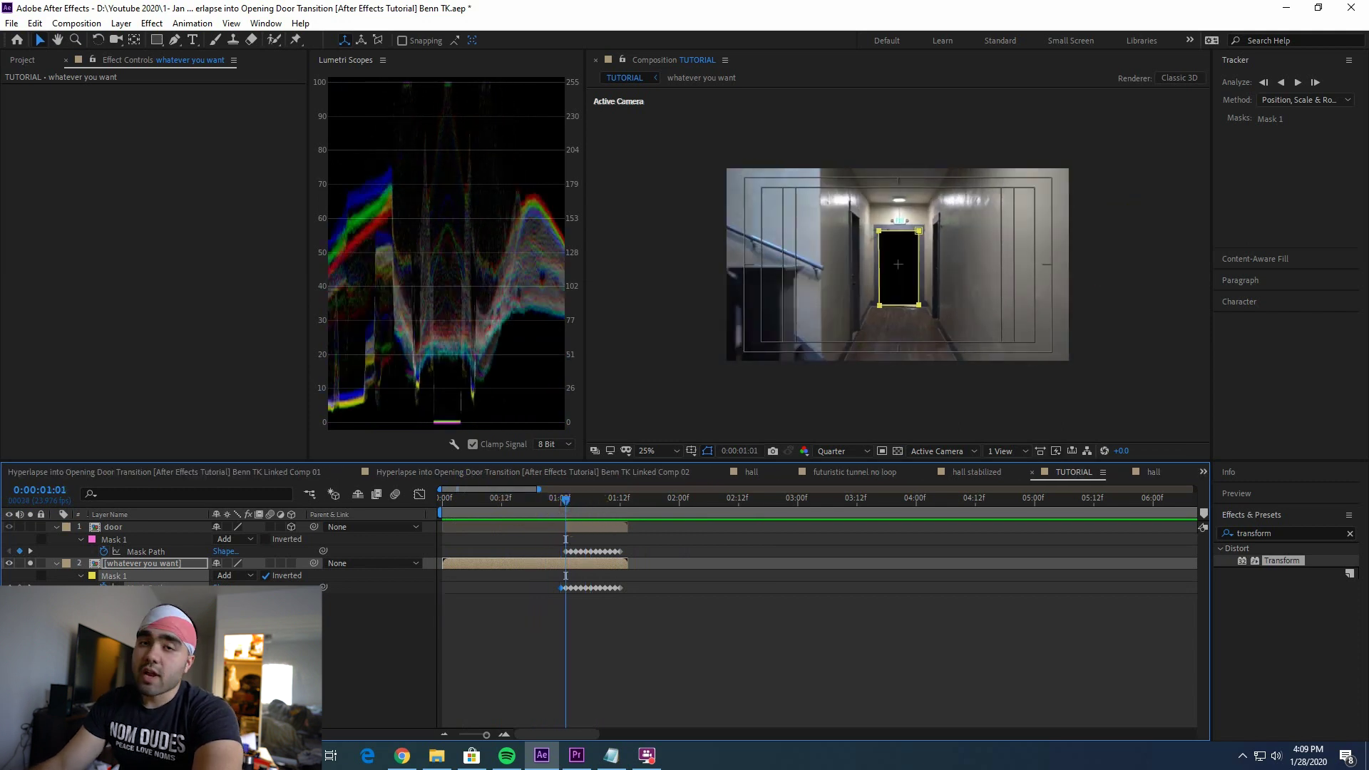
- Paste the window hallway clip, start it at 0:00:01:01 and place it below the "whatever you want" layer
{"action": "key", "text": "ctrl+v"}
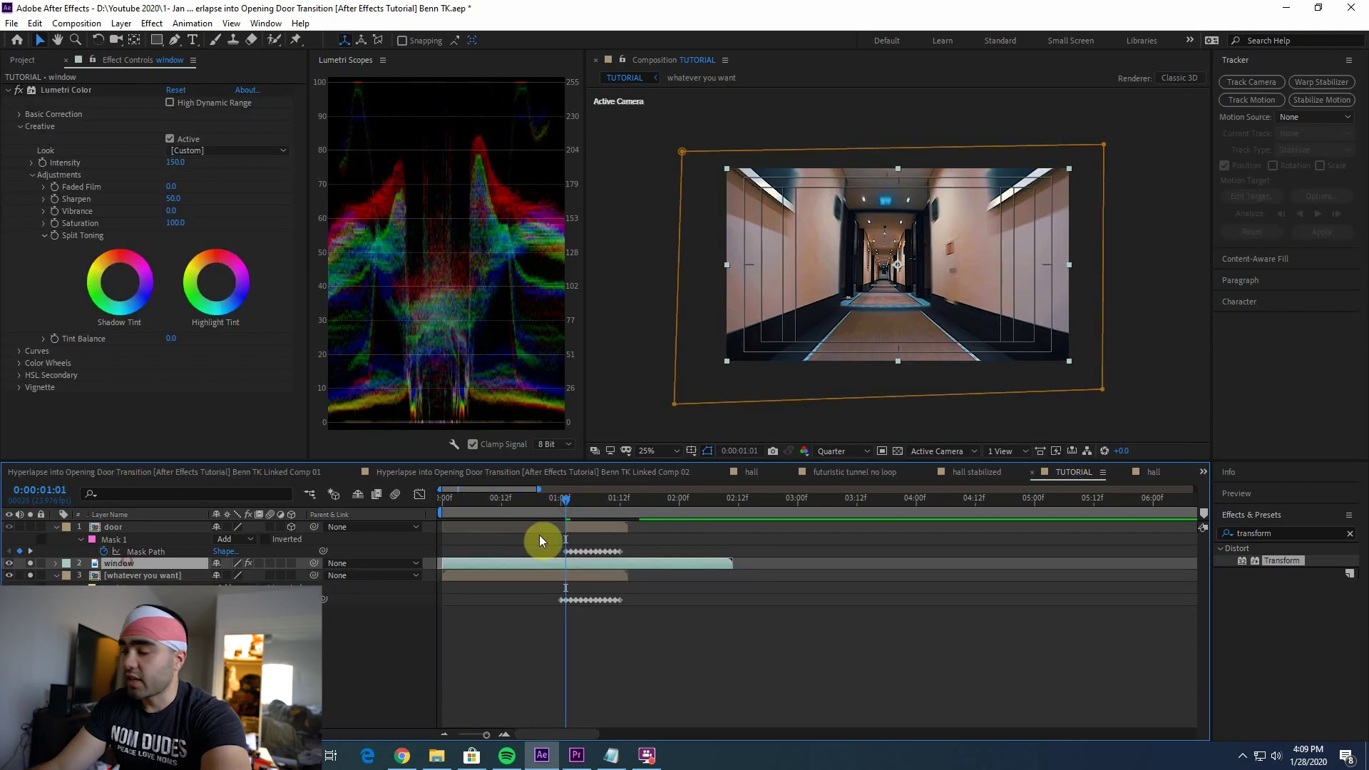
{"action": "key", "text": "["}
{"action": "left_click_drag", "start_coordinate": [164, 563], "coordinate": [160, 600]}
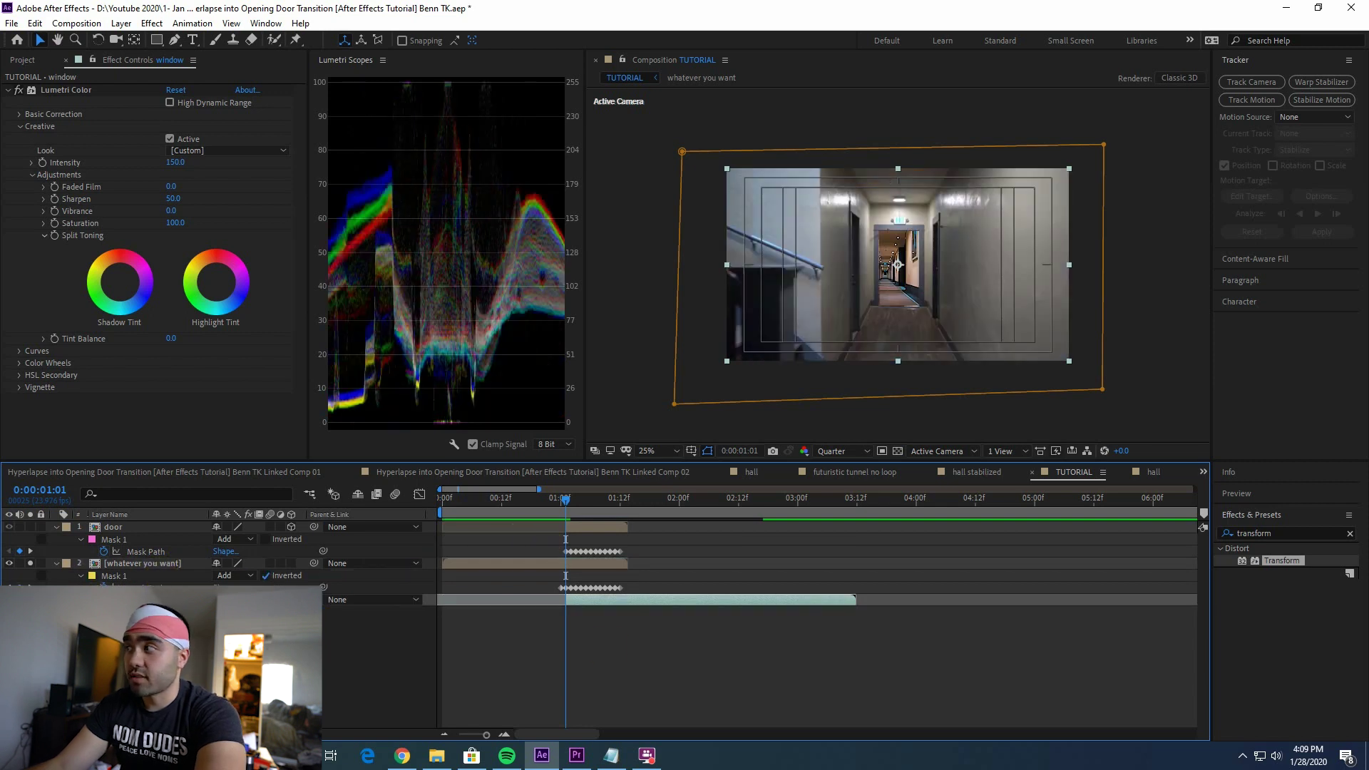
- Play the composition to review the new hallway through the cut-out doorway
{"action": "key", "text": "space"}
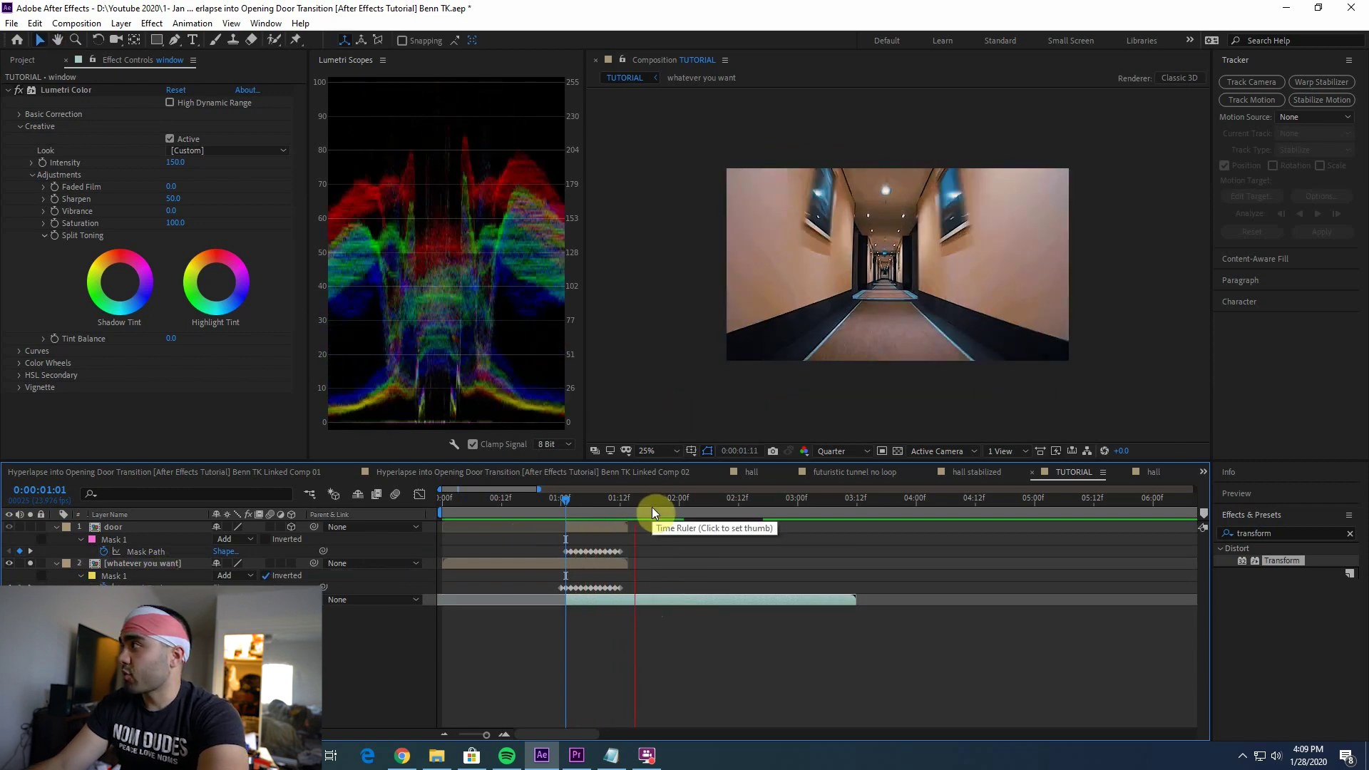
{"action": "key", "text": "space"}
{"action": "left_click_drag", "start_coordinate": [646, 504], "coordinate": [482, 491]}
{"action": "key", "text": "space"}
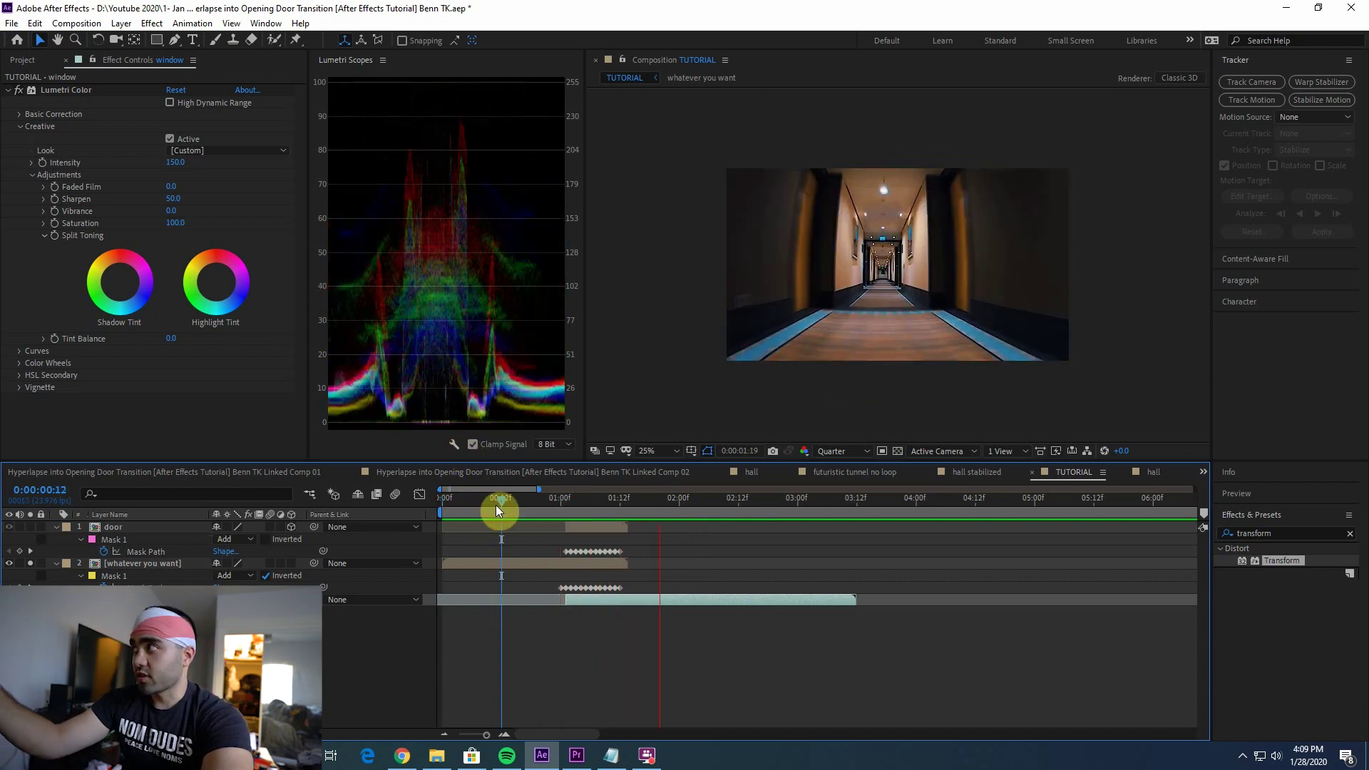
{"action": "key", "text": "space"}
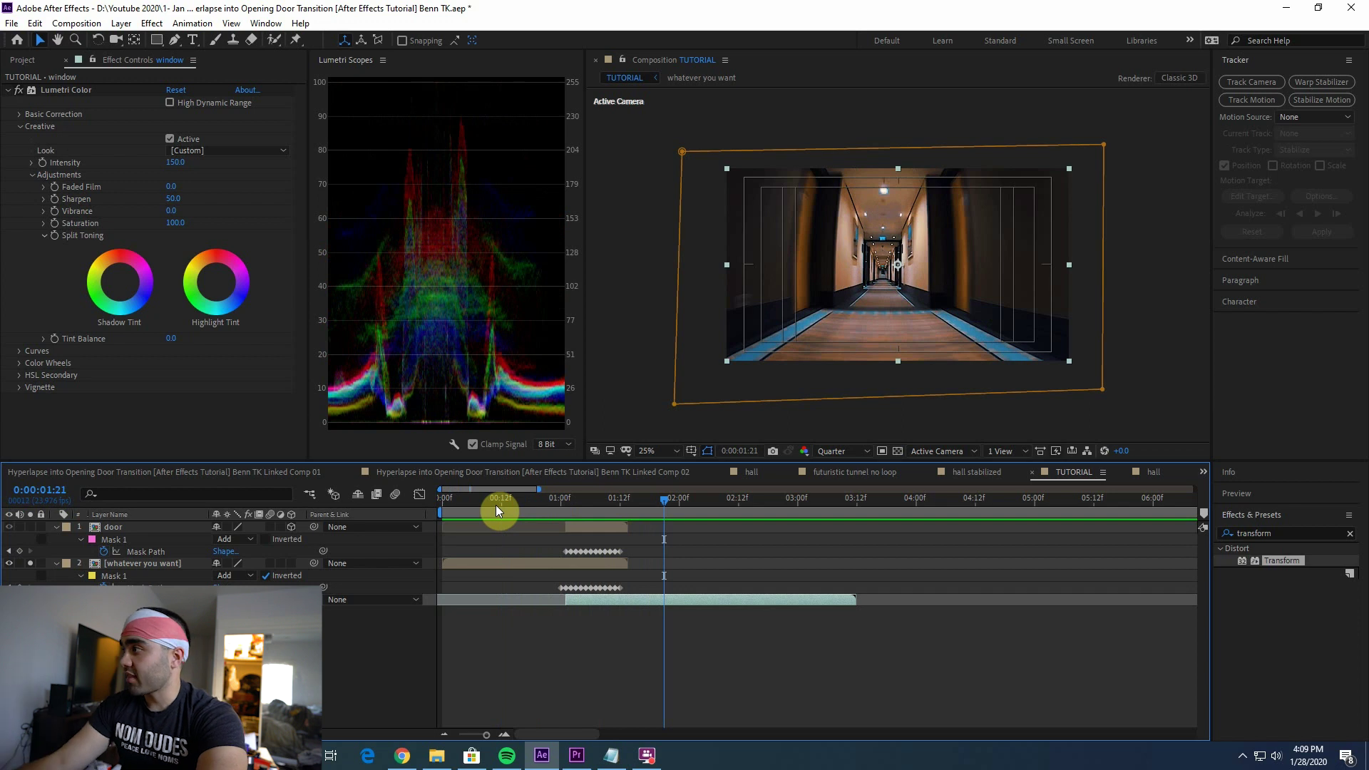
- Solo the door layer as well, play from 0:00:01:01 and return to that frame
{"action": "left_click", "coordinate": [568, 510]}
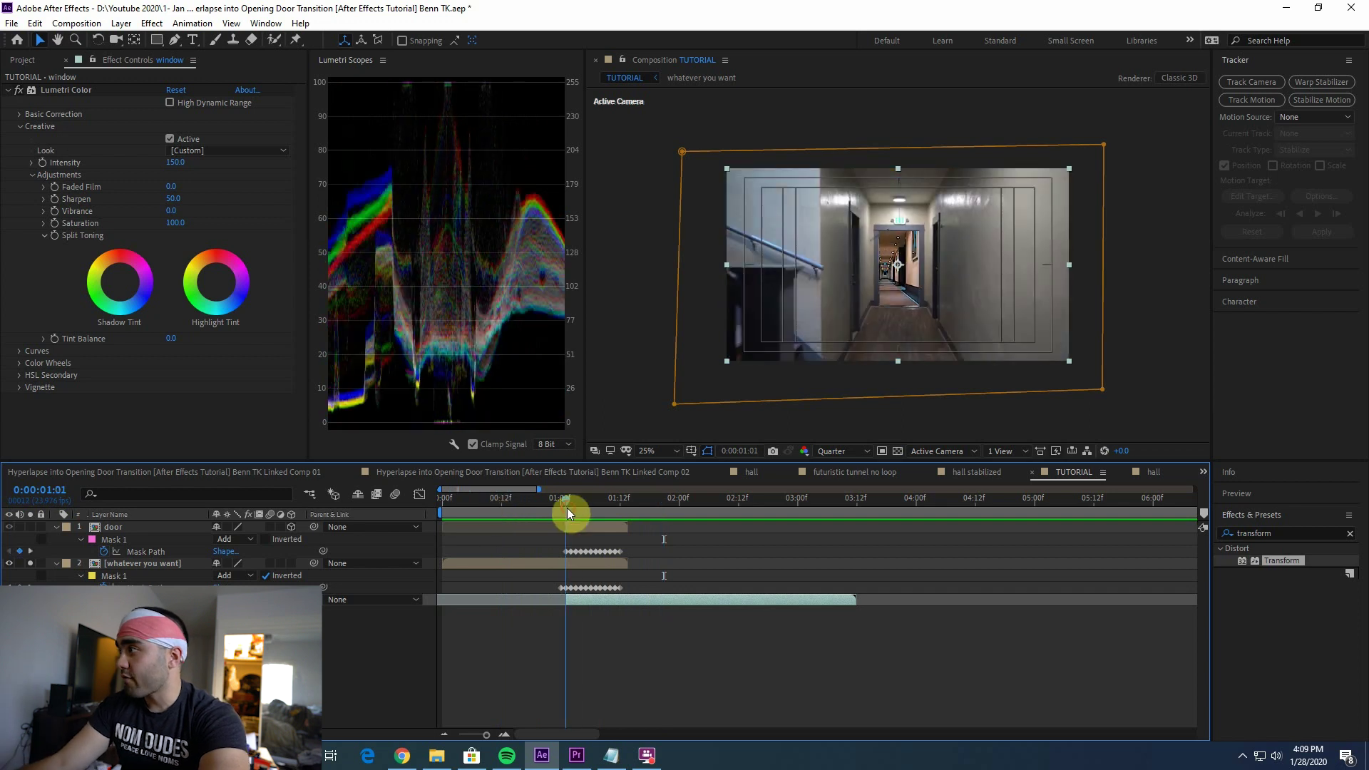
{"action": "left_click", "coordinate": [31, 528]}
{"action": "key", "text": "space"}
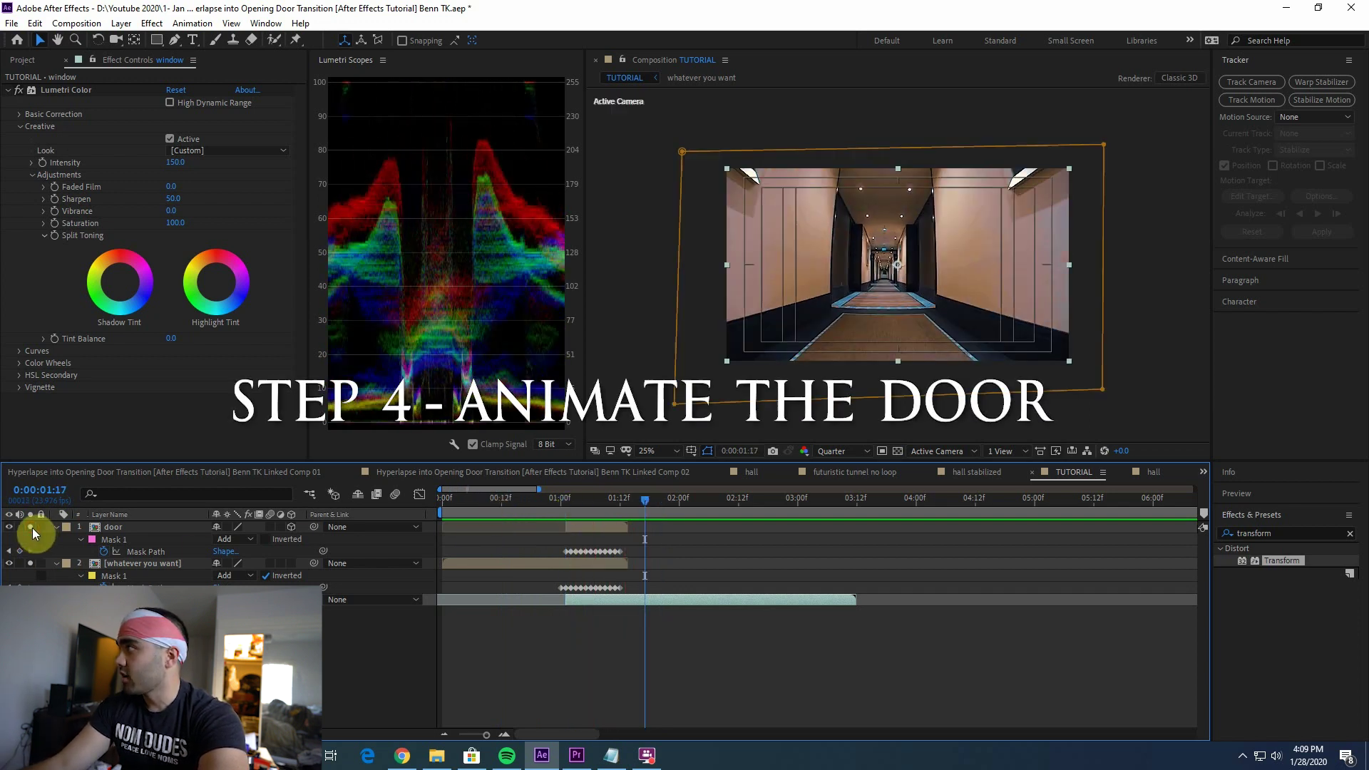
{"action": "left_click", "coordinate": [568, 503]}
- Keyframe the door layer's Orientation at 0:00:01:01, then set its Y orientation to 270° at 0:00:01:13
{"action": "left_click", "coordinate": [587, 527]}
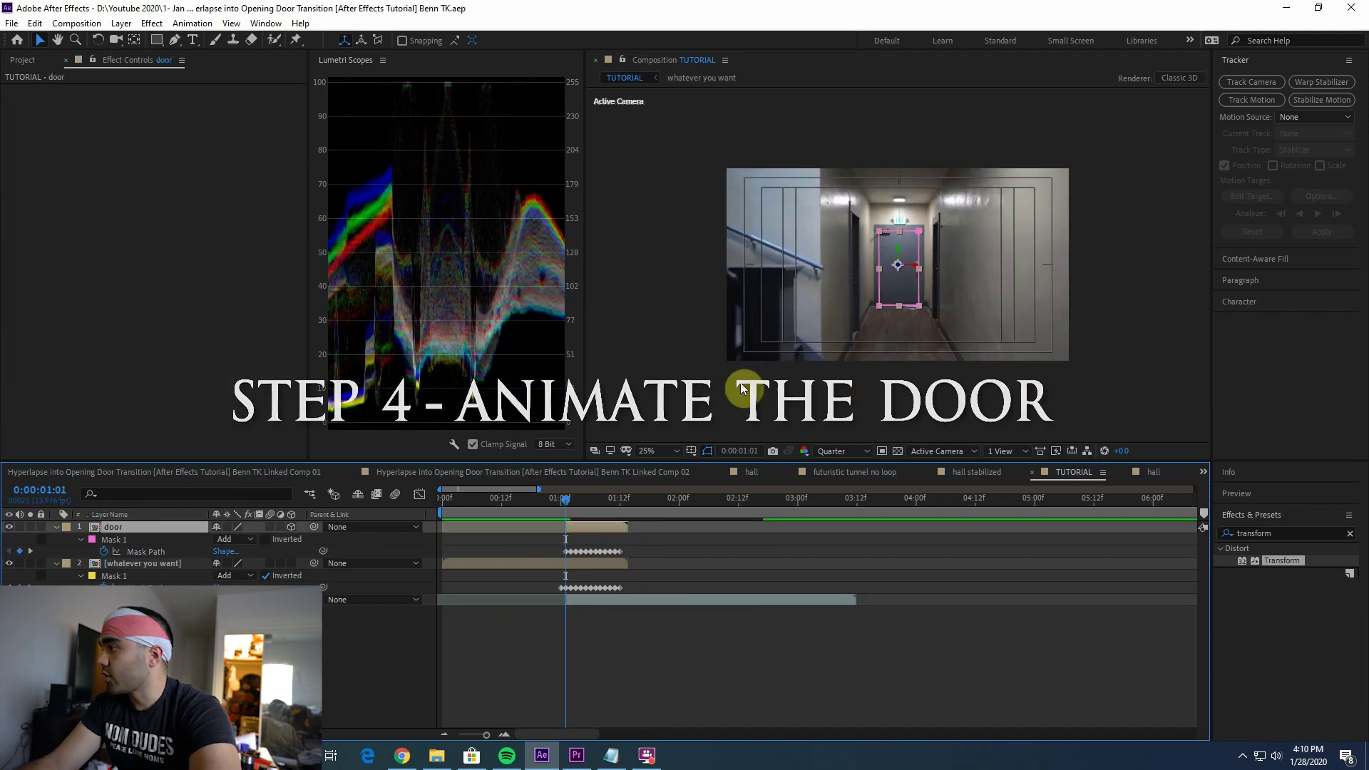
{"action": "key", "text": "r"}
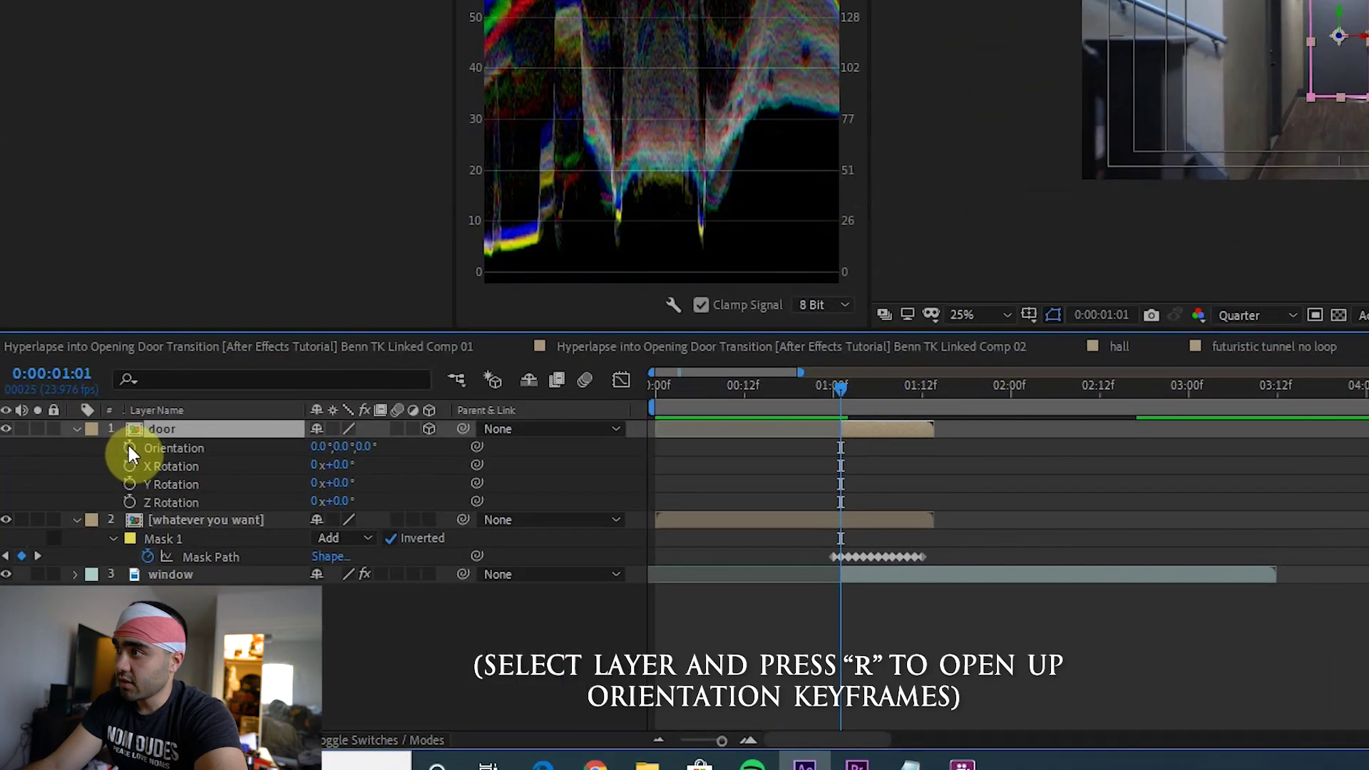
{"action": "left_click", "coordinate": [91, 540]}
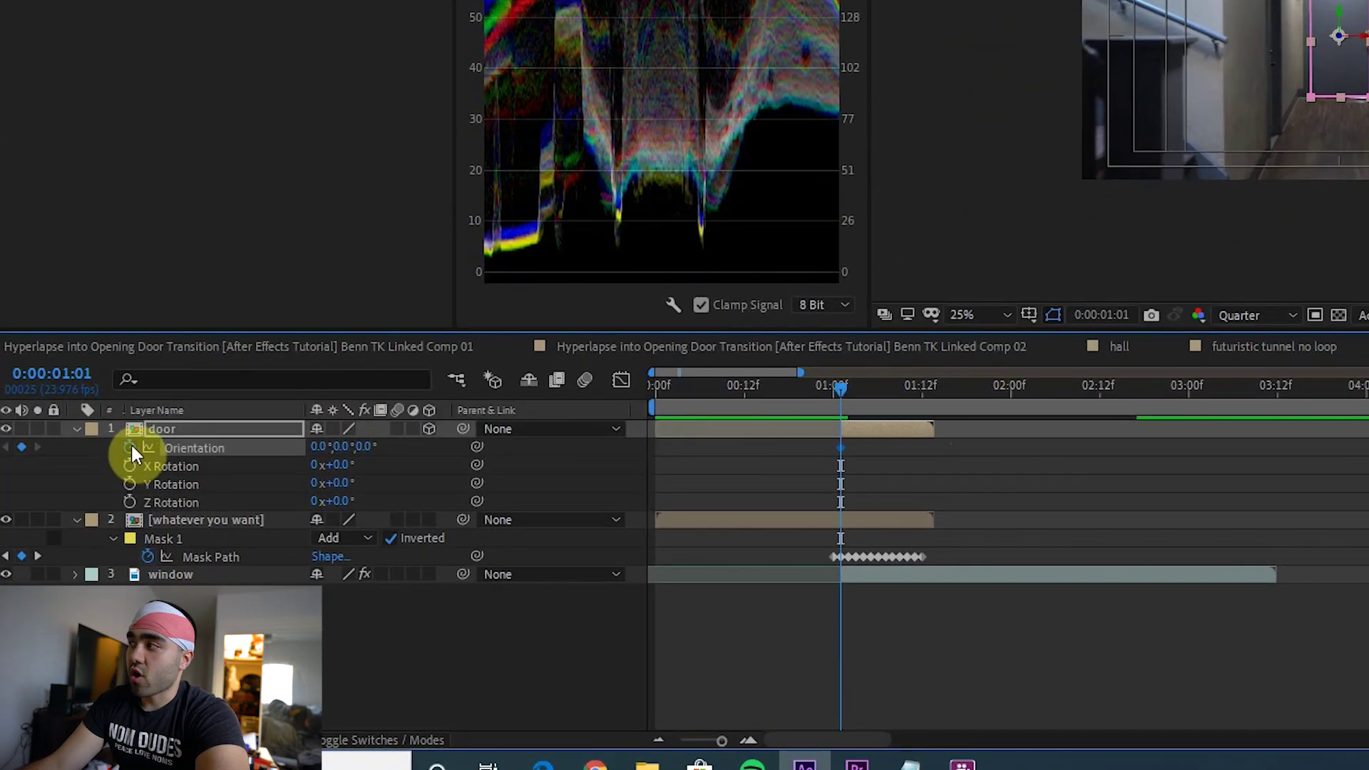
{"action": "left_click", "coordinate": [922, 389]}
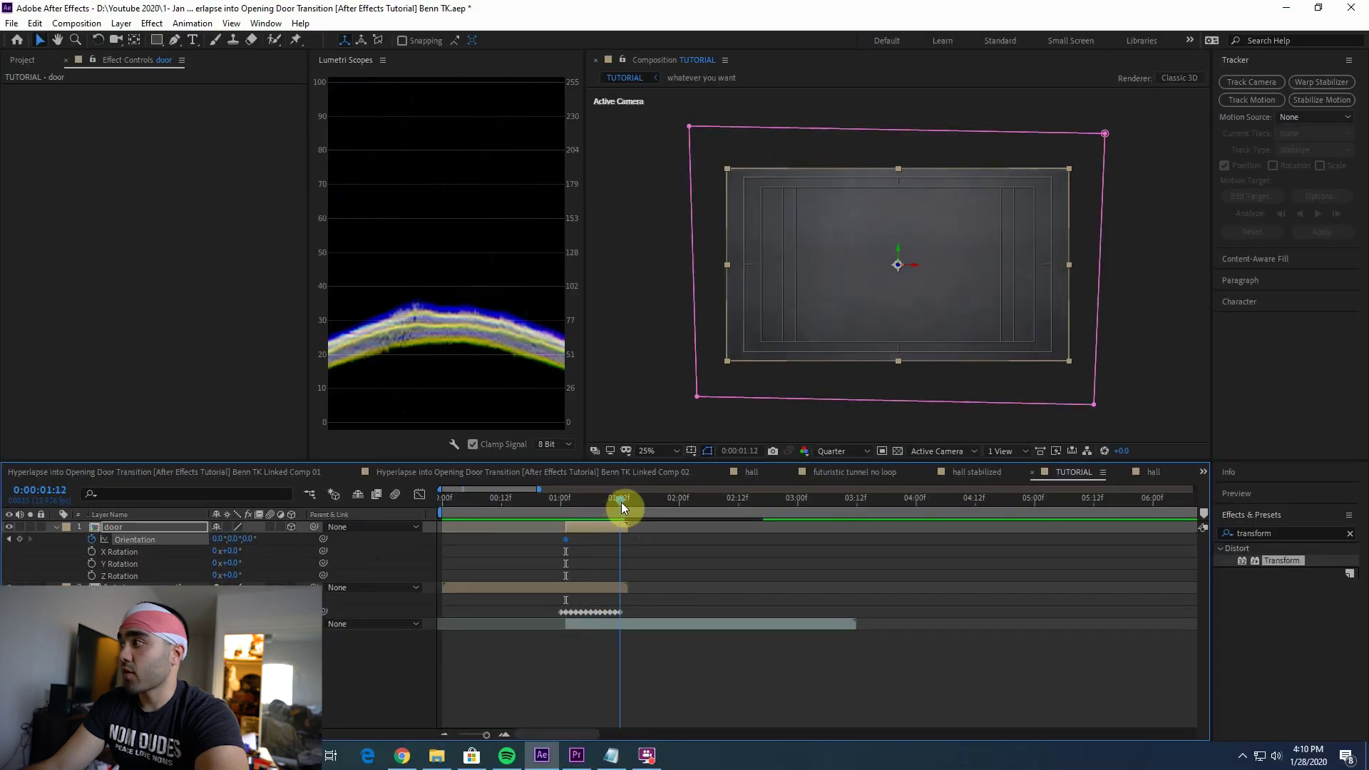
{"action": "left_click", "coordinate": [622, 502]}
{"action": "left_click_drag", "start_coordinate": [238, 538], "coordinate": [174, 538]}
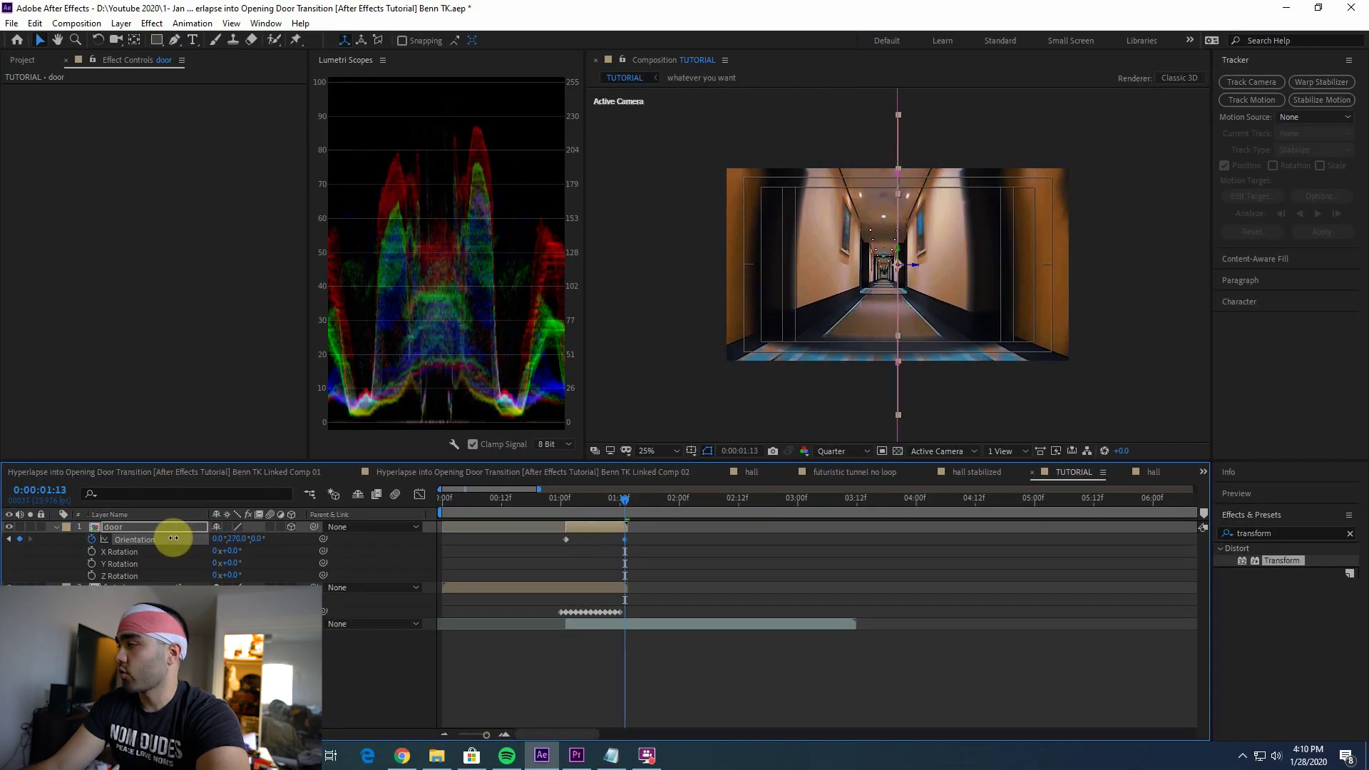
{"action": "left_click", "coordinate": [237, 539]}
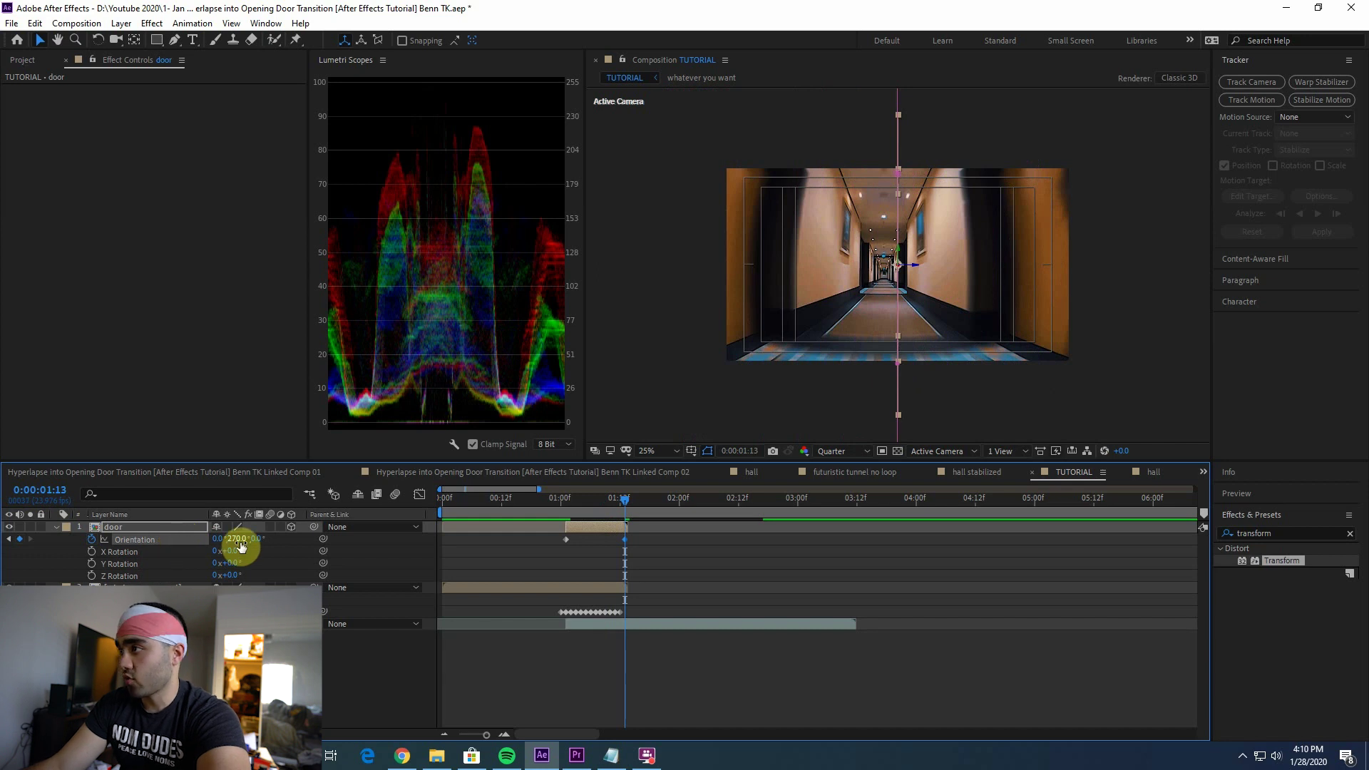
{"action": "key", "text": "Return"}
- Examine how the rotating door lines up with the doorway from 0:00:01:01 onward
{"action": "key", "text": "j"}
{"action": "left_click_drag", "start_coordinate": [564, 504], "coordinate": [597, 515]}
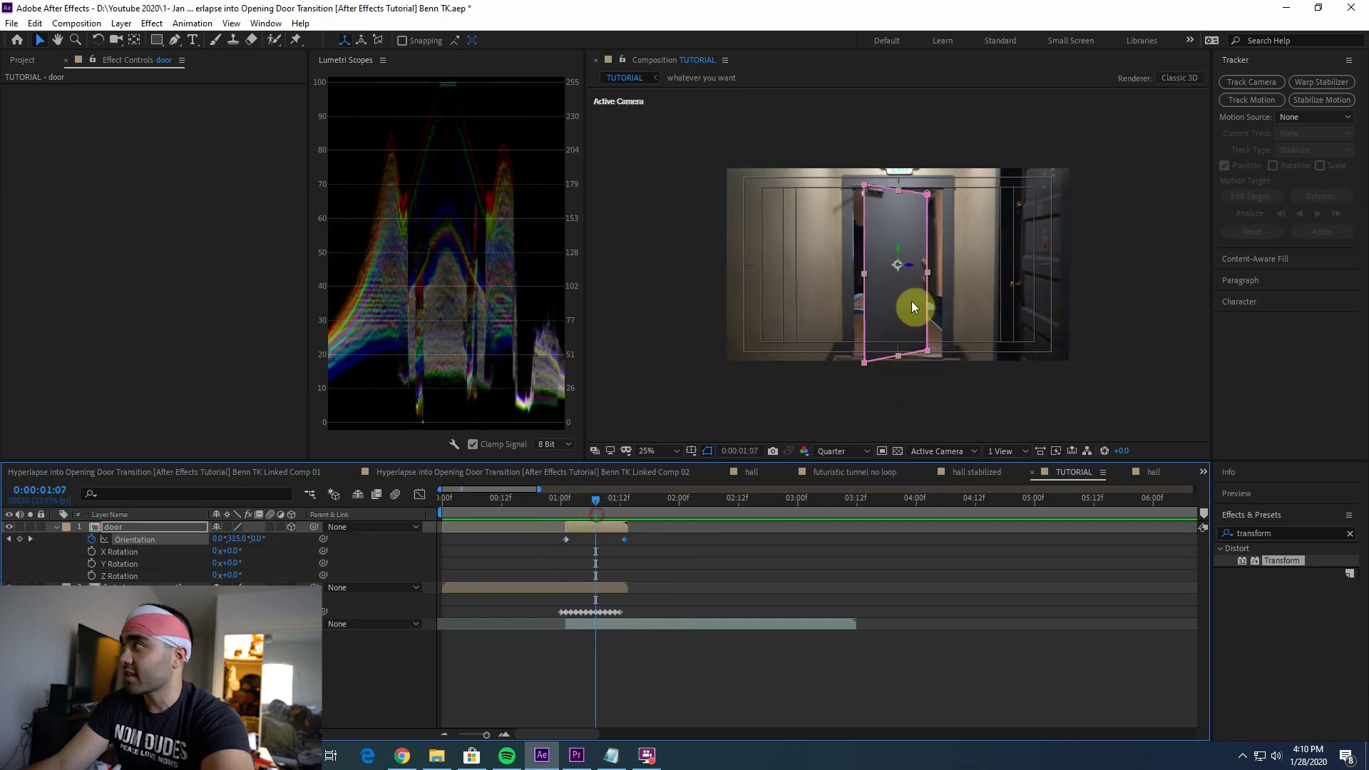
{"action": "left_click", "coordinate": [562, 499]}
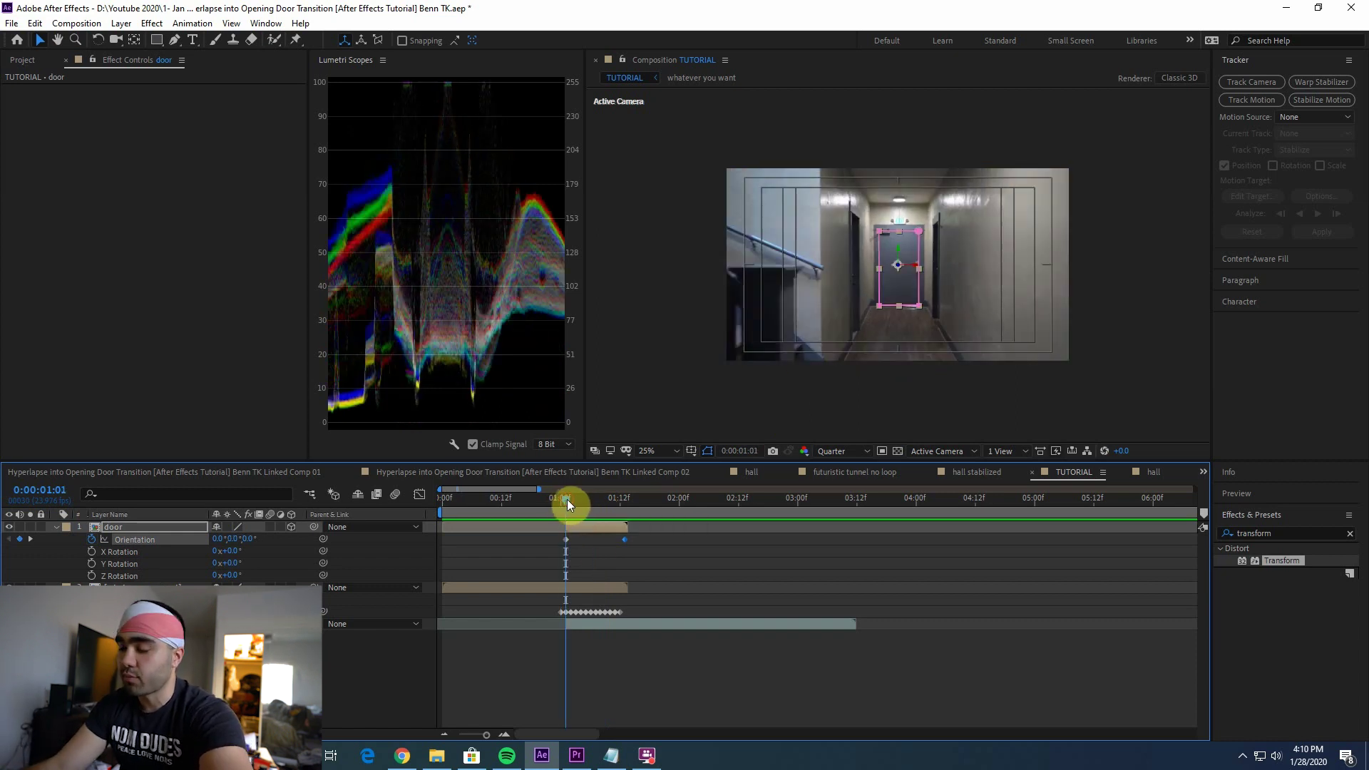
{"action": "key", "text": "Page_Down"}
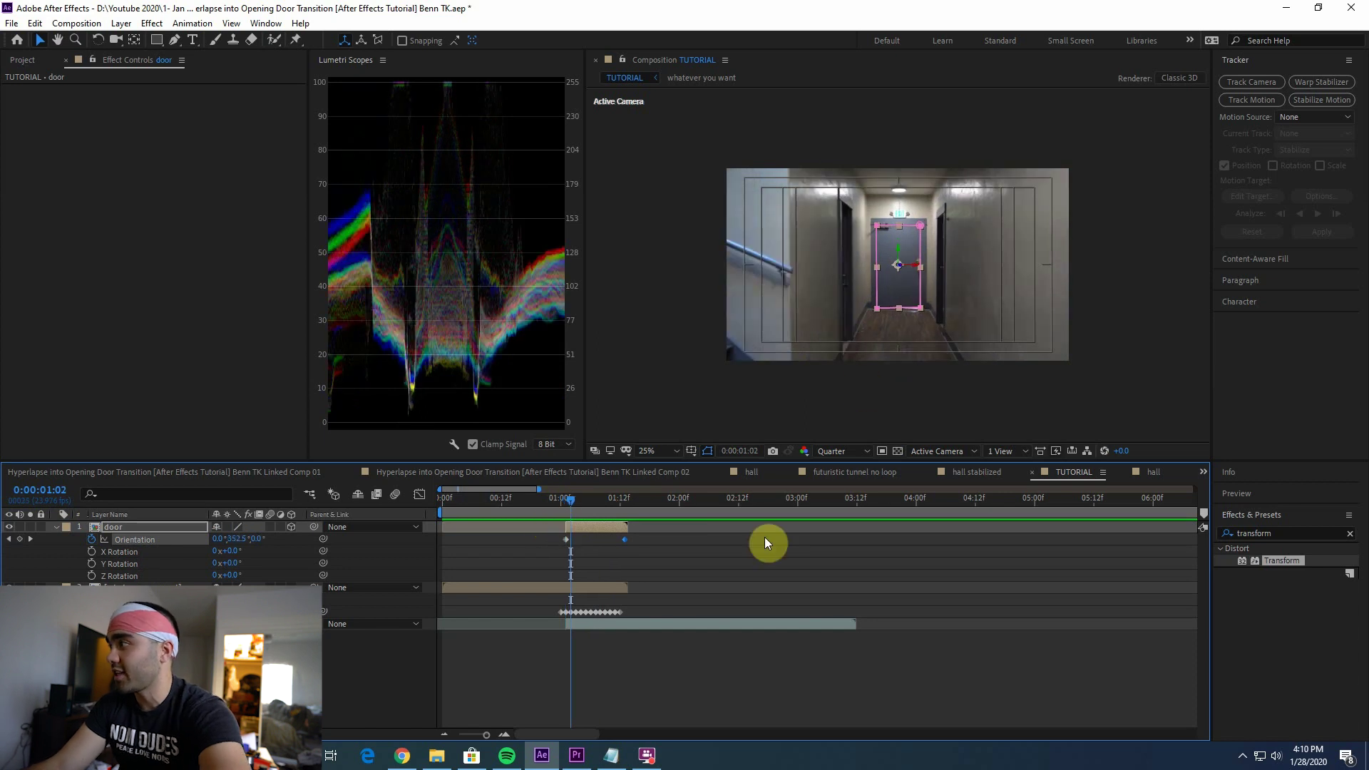
{"action": "left_click_drag", "start_coordinate": [622, 502], "coordinate": [567, 502]}
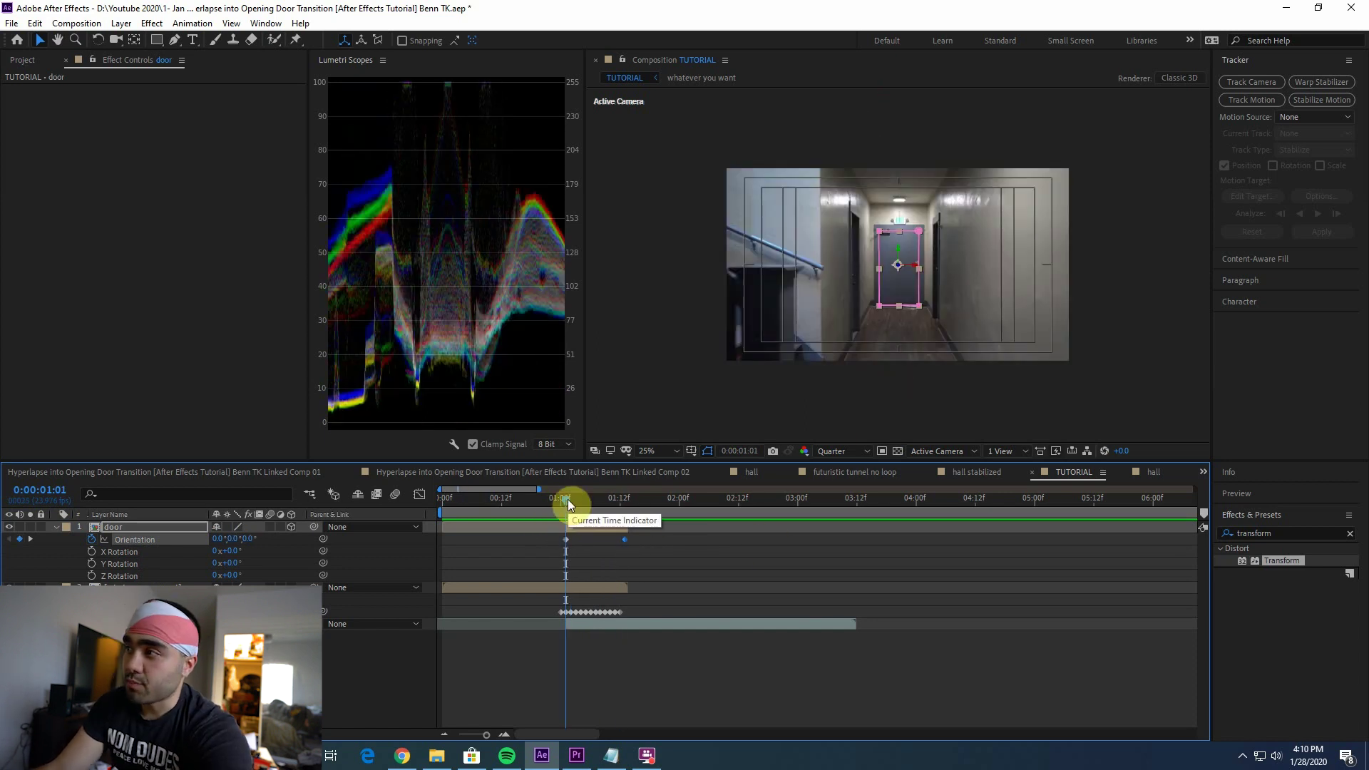
- Keyframe the door layer's Position at 0:00:01:01, then set its X position to 458 at 0:00:01:12
{"action": "key", "text": "p"}
{"action": "left_click", "coordinate": [92, 540]}
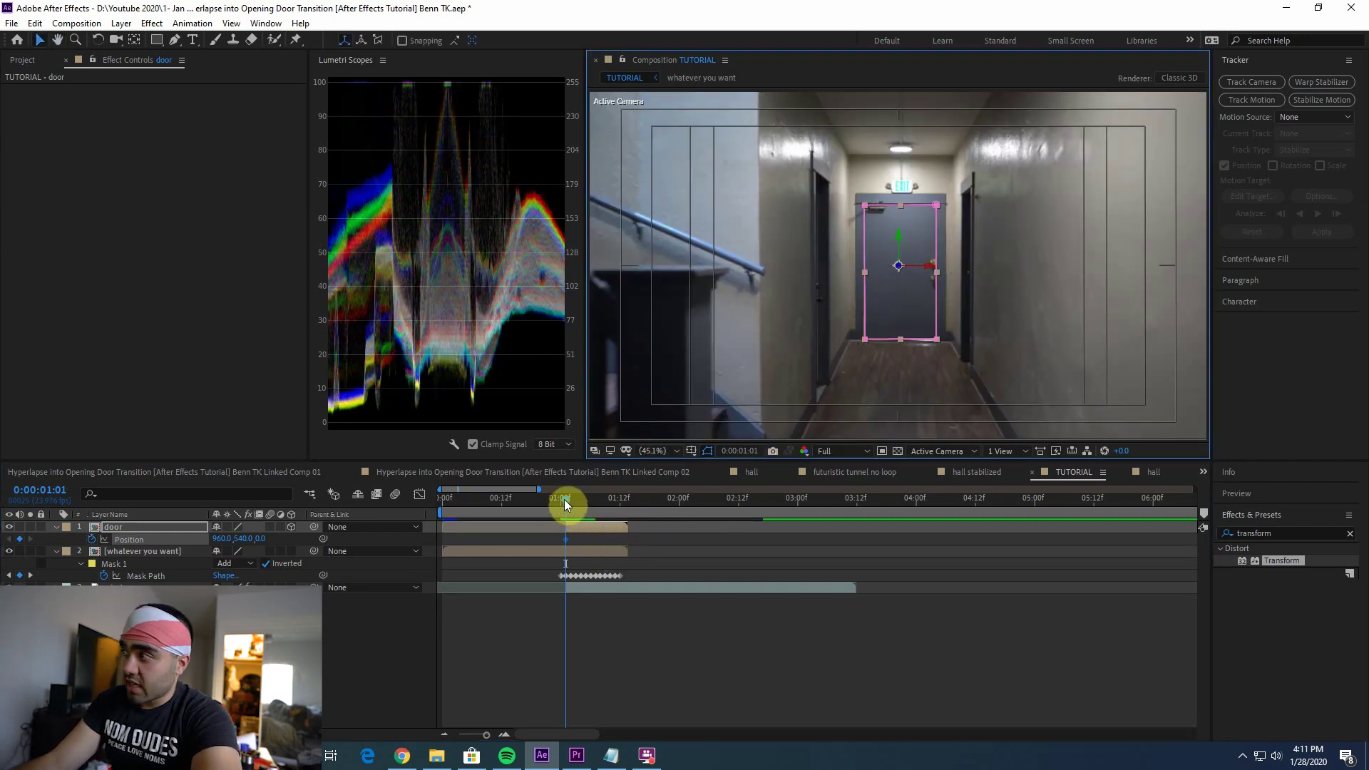
{"action": "left_click_drag", "start_coordinate": [564, 502], "coordinate": [619, 502]}
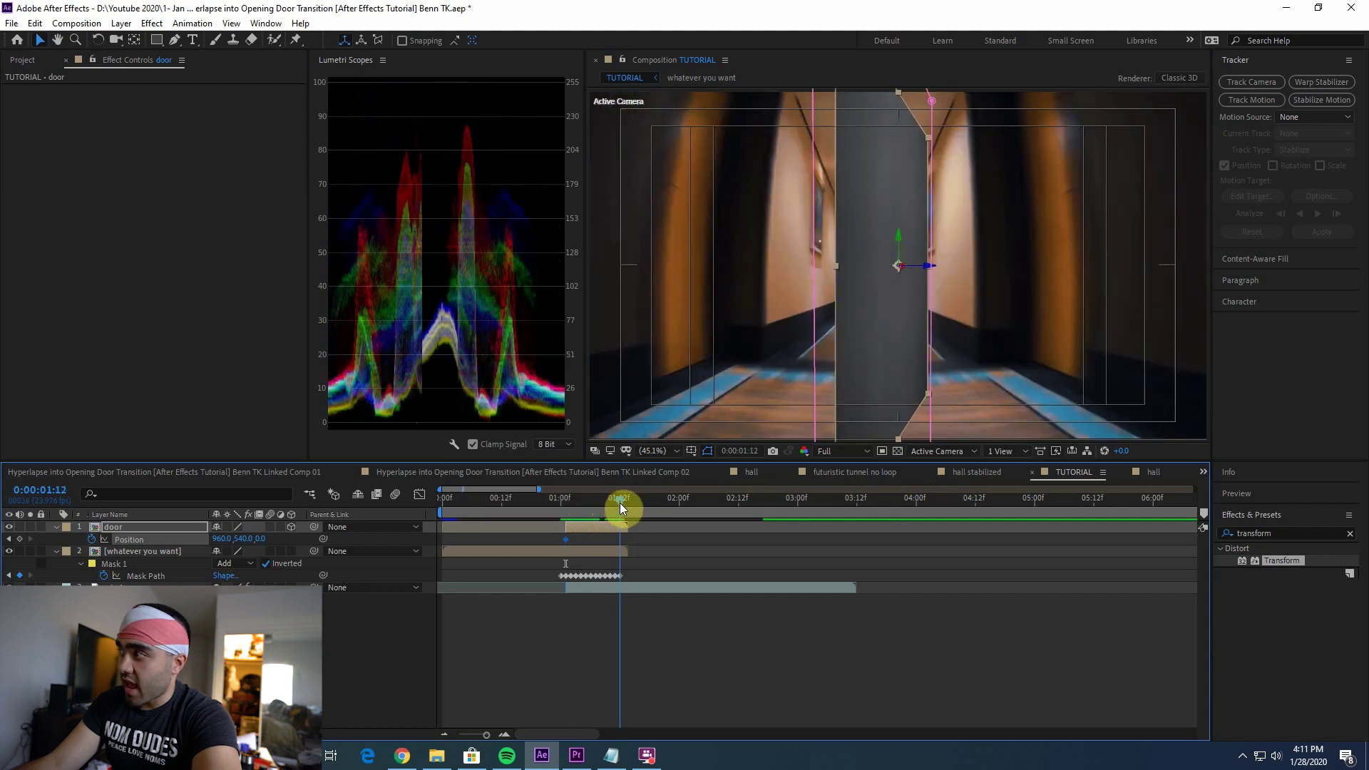
{"action": "scroll", "coordinate": [777, 370], "scroll_direction": "down", "scroll_amount": 2}
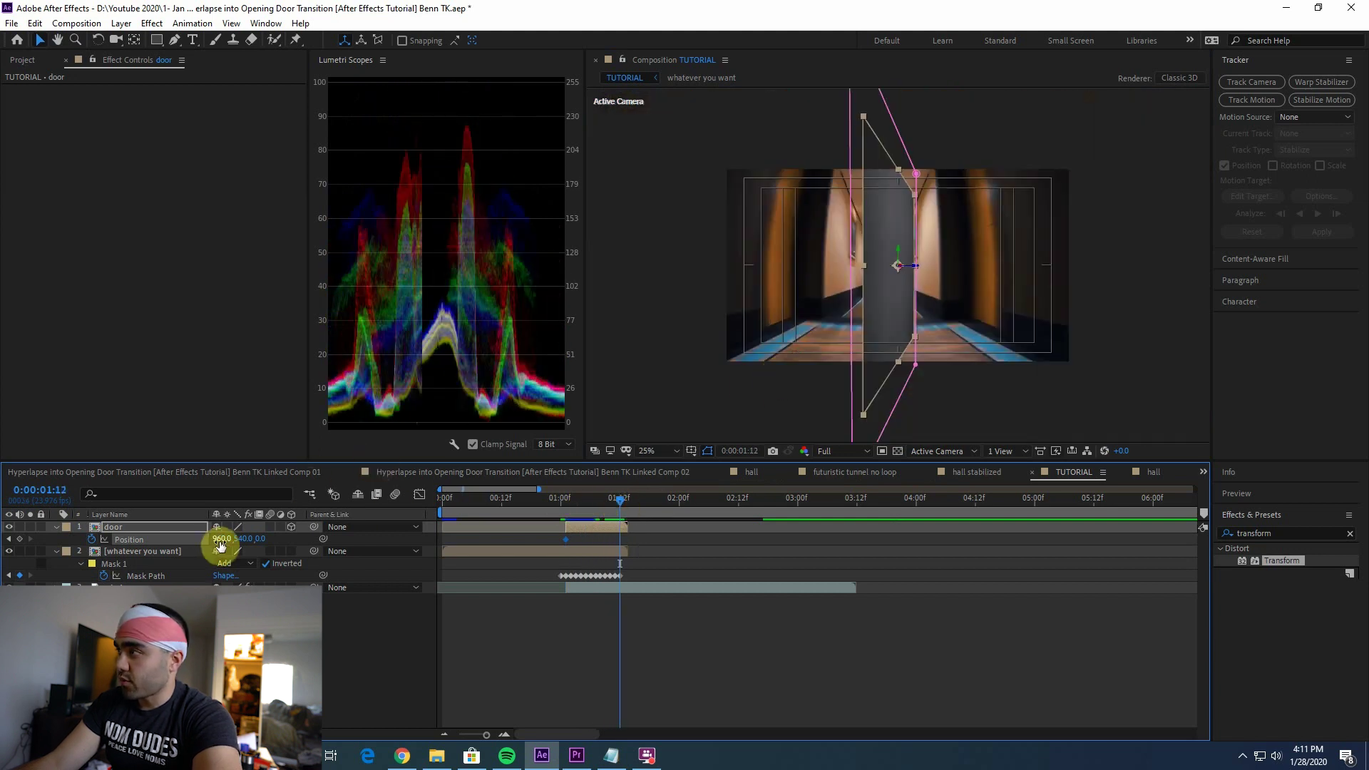
{"action": "left_click_drag", "start_coordinate": [221, 545], "coordinate": [29, 567]}
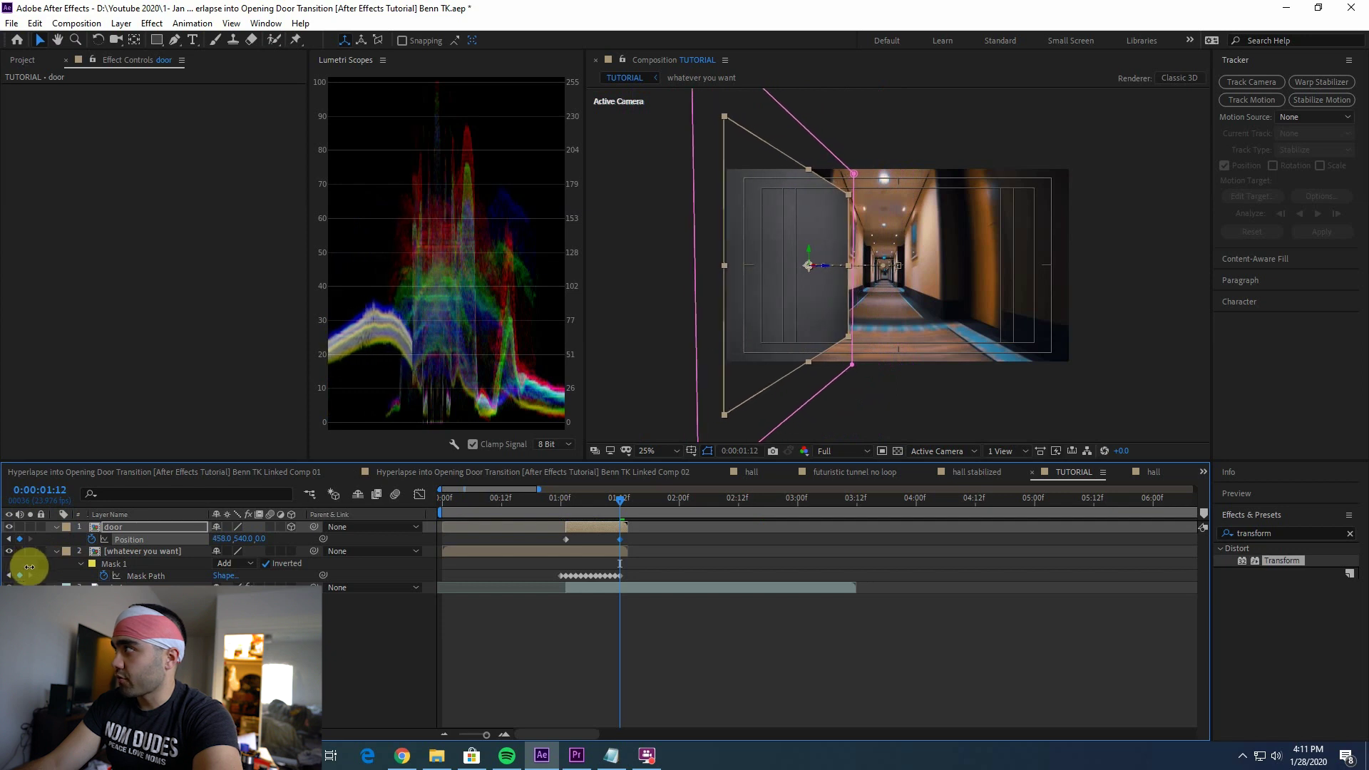
- Play the door opening from 0:00:00:23 to check its sideways movement
{"action": "left_click_drag", "start_coordinate": [620, 508], "coordinate": [557, 515]}
{"action": "key", "text": "space"}
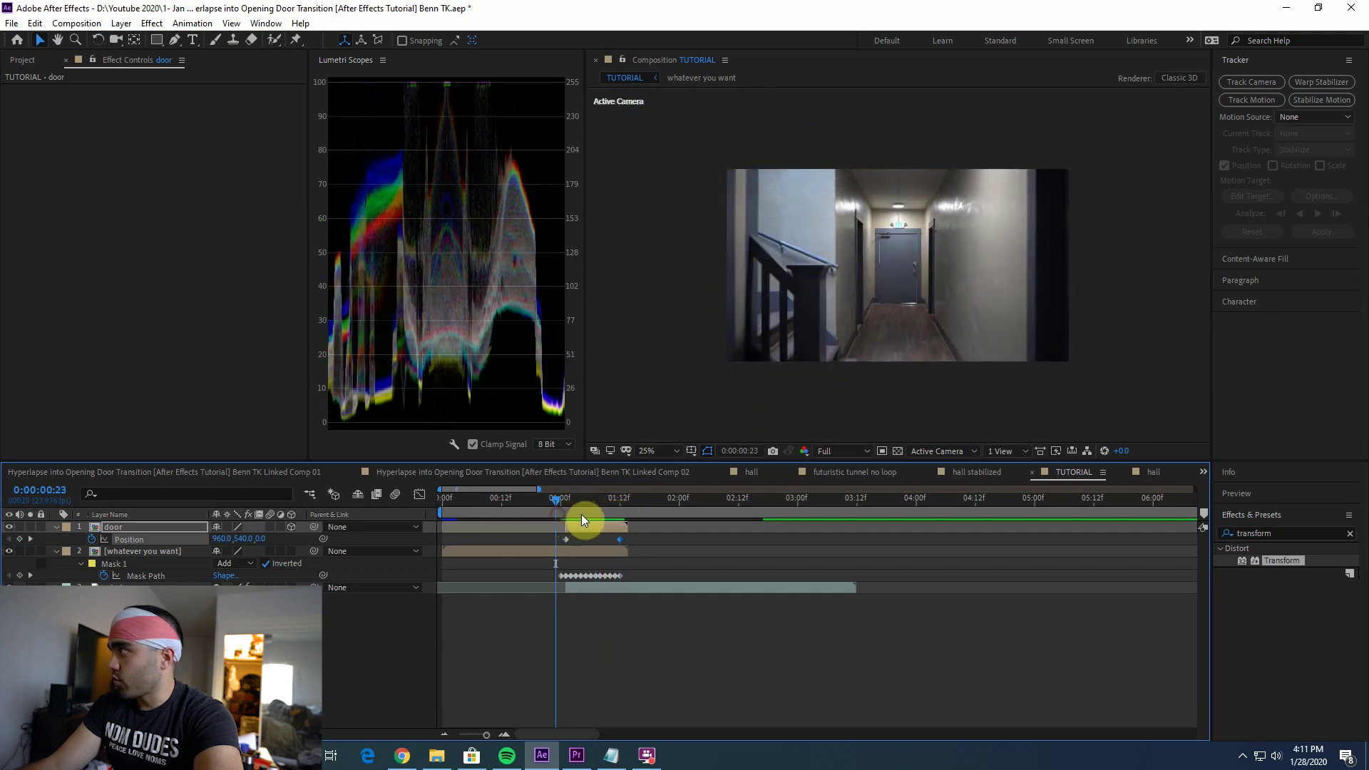
{"action": "key", "text": "space"}
- Set the door's X position to about 592 at 0:00:01:11 and 727.5 at 0:00:01:10
{"action": "left_click", "coordinate": [613, 499]}
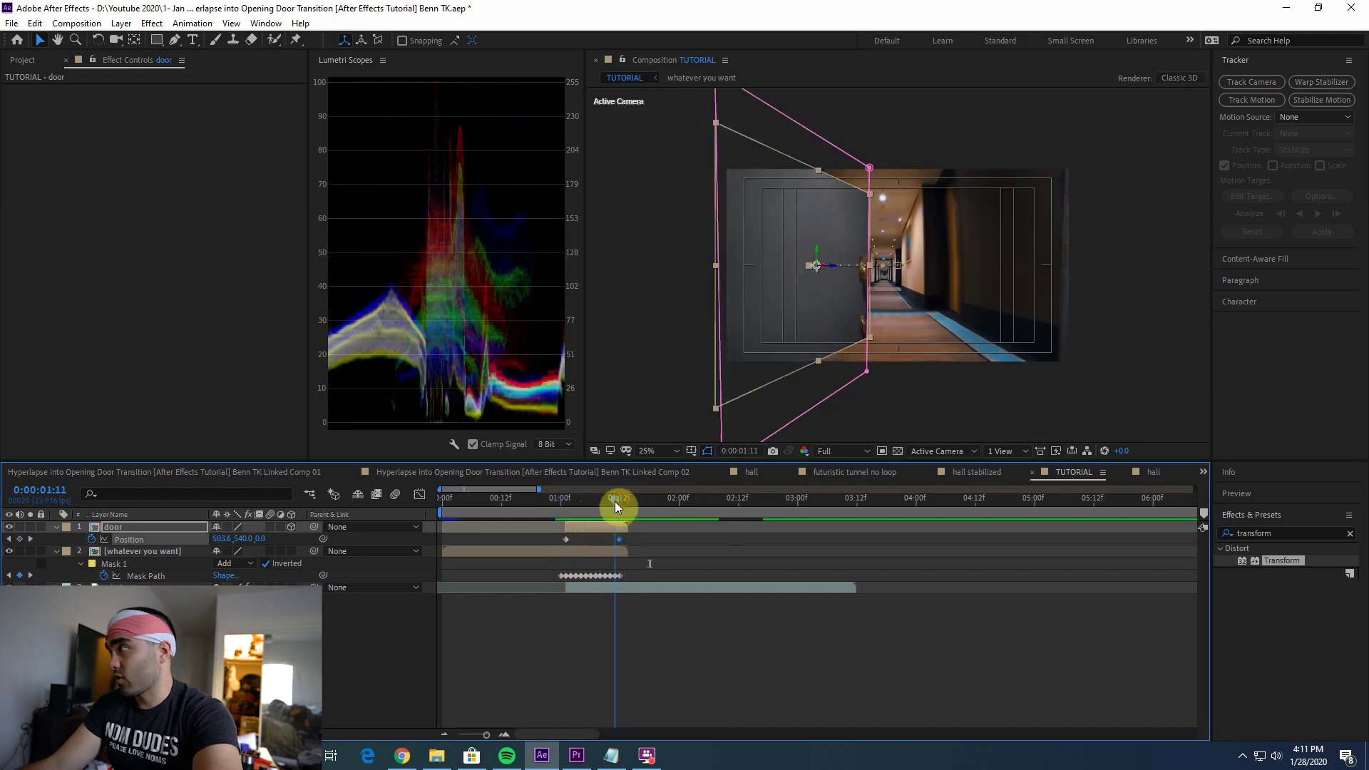
{"action": "left_click_drag", "start_coordinate": [324, 528], "coordinate": [276, 528]}
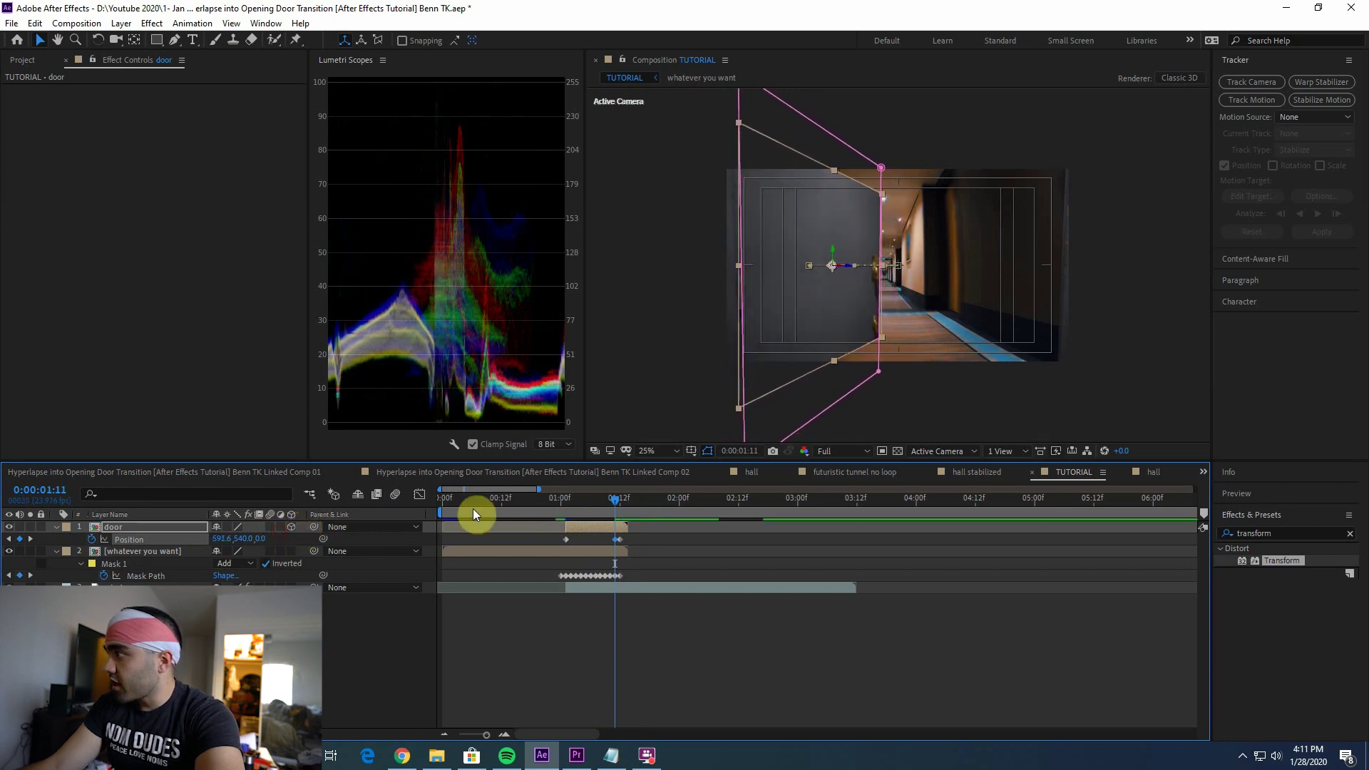
{"action": "left_click", "coordinate": [610, 504]}
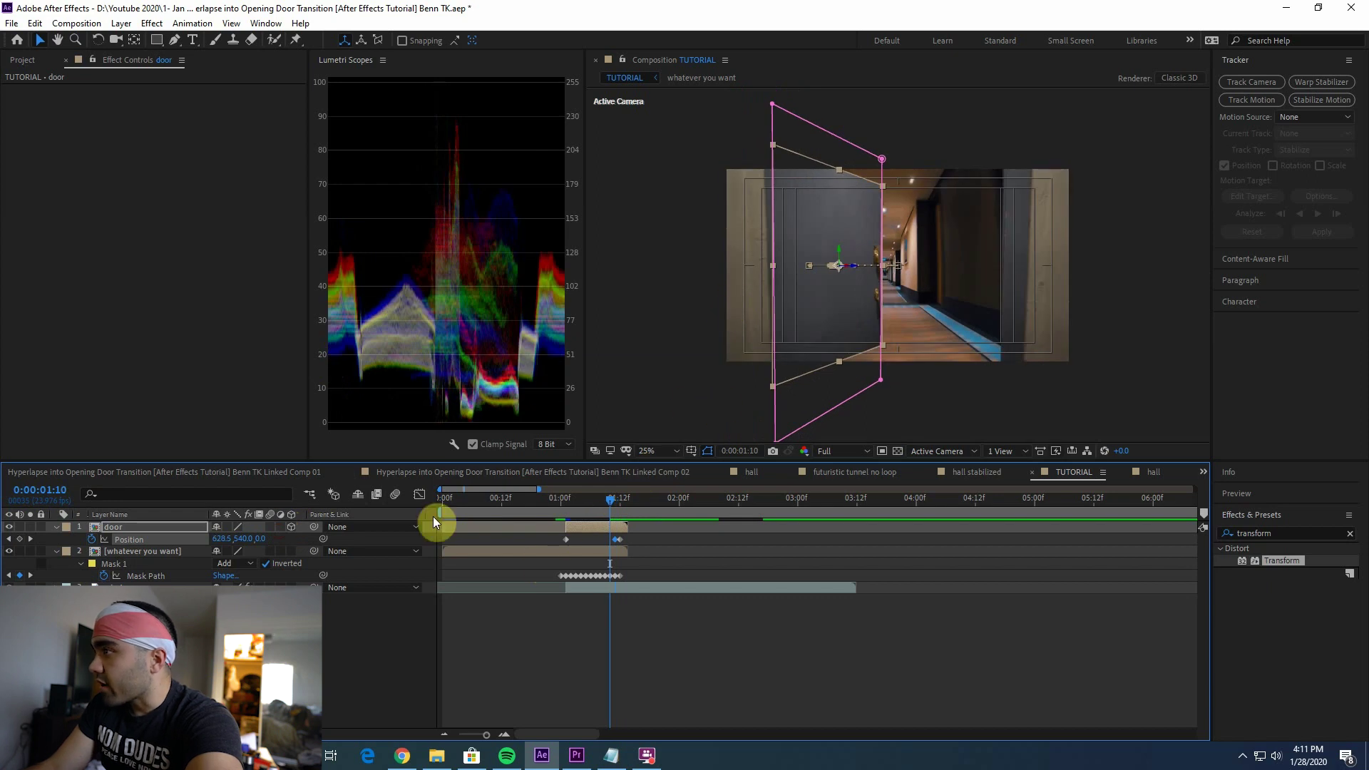
{"action": "left_click_drag", "start_coordinate": [225, 542], "coordinate": [297, 530]}
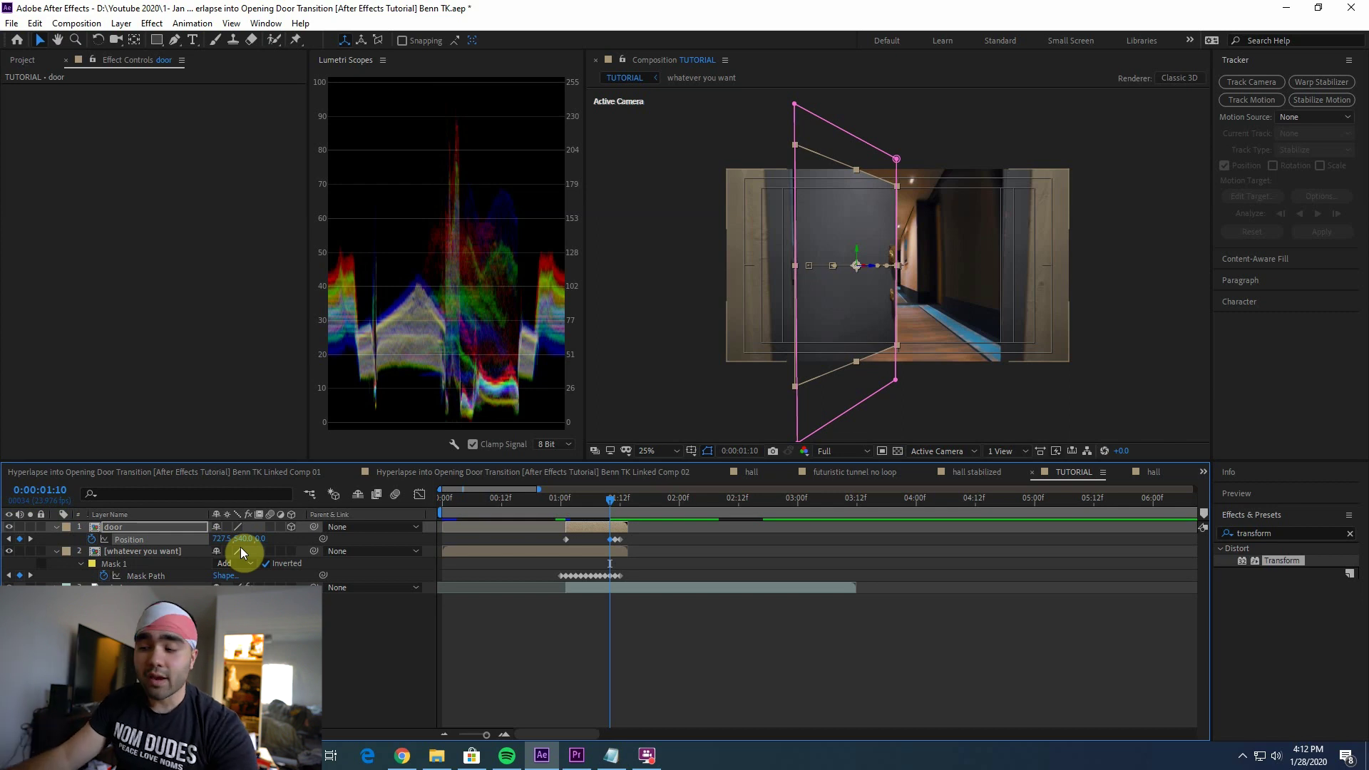
- Keyframe the door layer's X position frame by frame from 0:00:01:09 back to 0:00:01:02, lining its hinge side up with the doorway
{"action": "key", "text": "Page_Up"}
{"action": "left_click_drag", "start_coordinate": [224, 539], "coordinate": [255, 540]}
{"action": "key", "text": "Page_Up"}
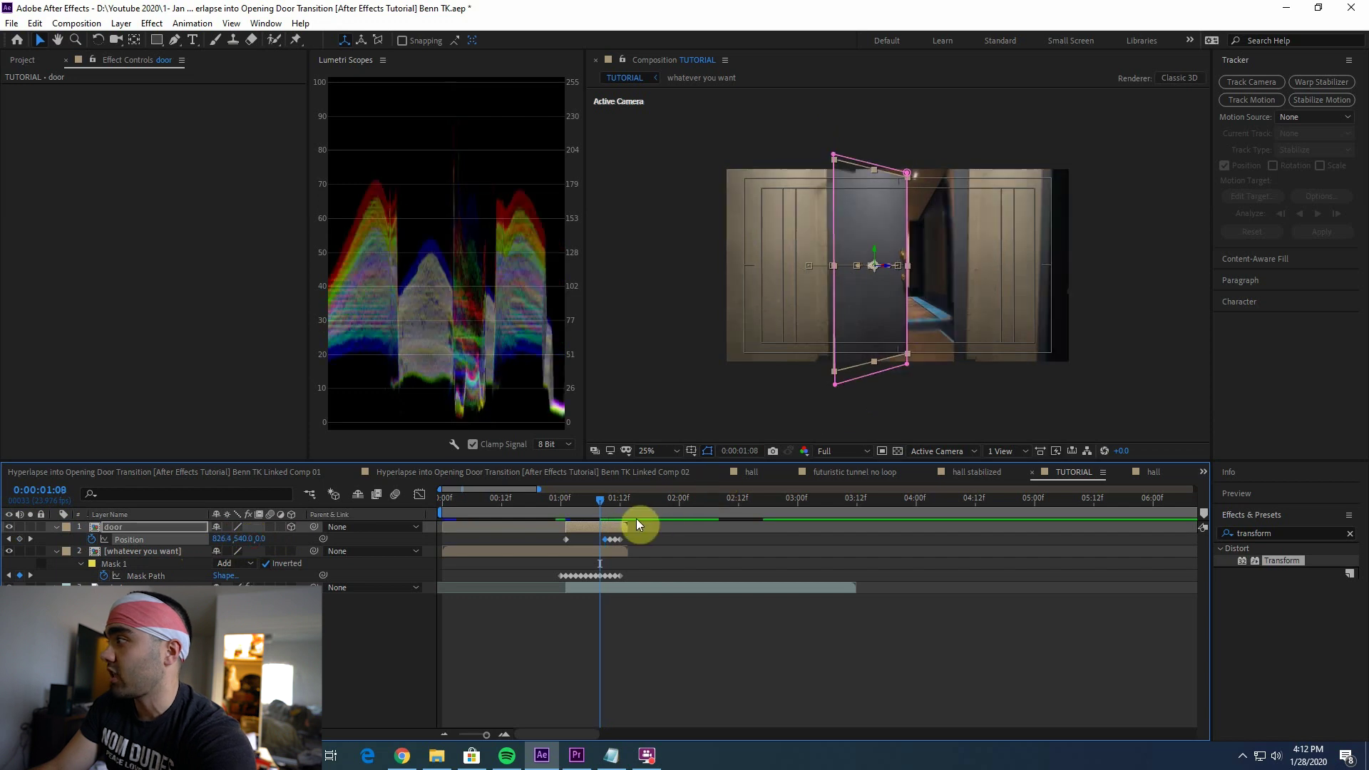
{"action": "left_click_drag", "start_coordinate": [225, 538], "coordinate": [256, 529]}
{"action": "key", "text": "Page_Up"}
{"action": "key", "text": "Page_Up"}
{"action": "key", "text": "Page_Up"}
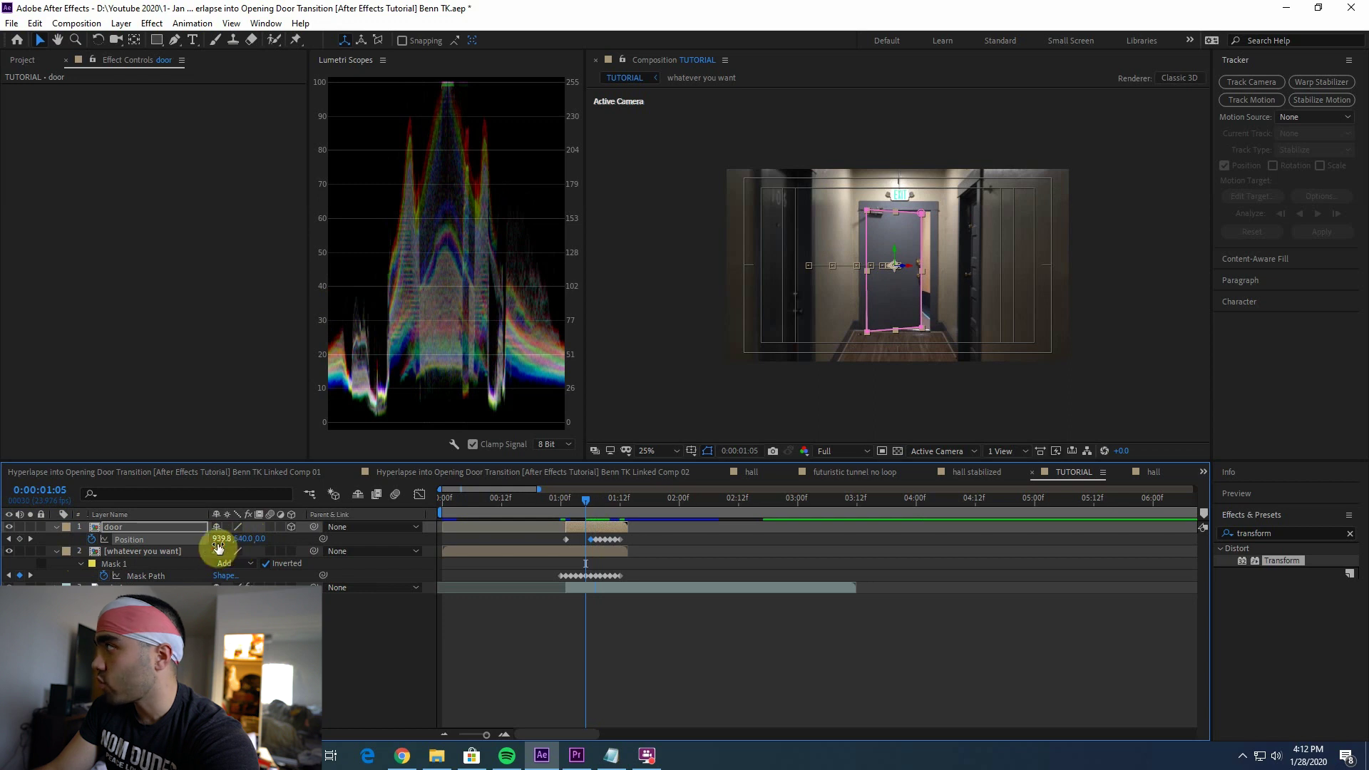
{"action": "key", "text": "Page_Up"}
{"action": "key", "text": "Page_Up"}
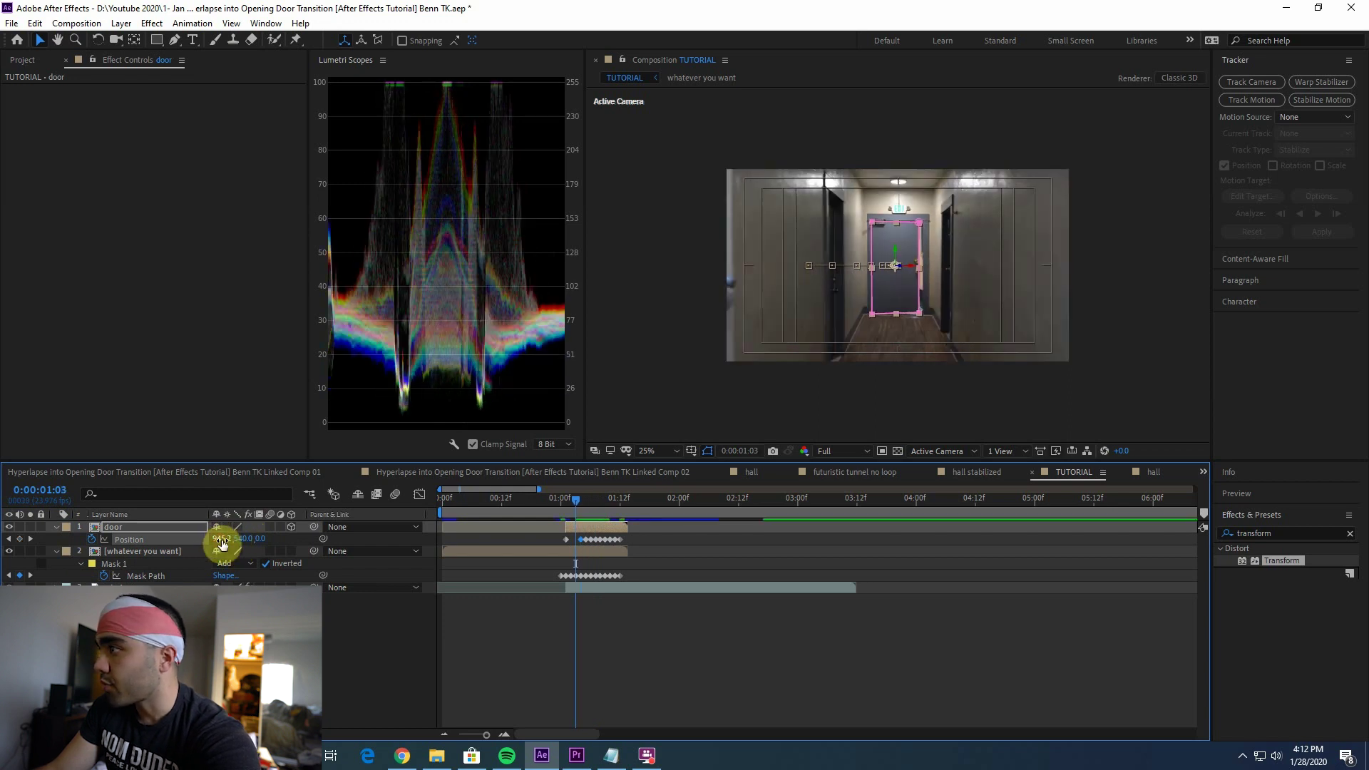
{"action": "left_click_drag", "start_coordinate": [222, 541], "coordinate": [219, 540]}
{"action": "key", "text": "Page_Up"}
- Shift the door layer's X position much farther toward the frame's left edge at 0:00:01:13 and 0:00:01:12
{"action": "left_click", "coordinate": [546, 504]}
{"action": "left_click", "coordinate": [558, 504]}
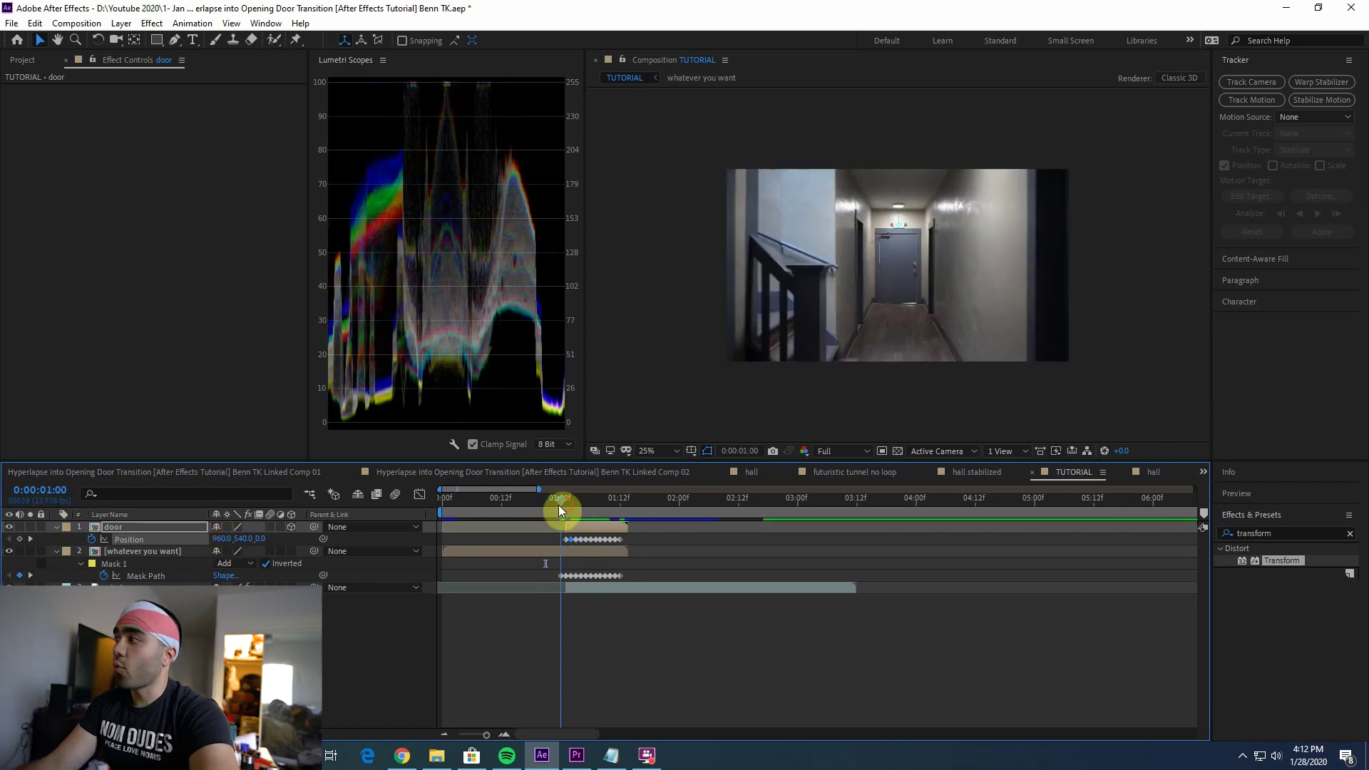
{"action": "left_click_drag", "start_coordinate": [558, 505], "coordinate": [626, 503]}
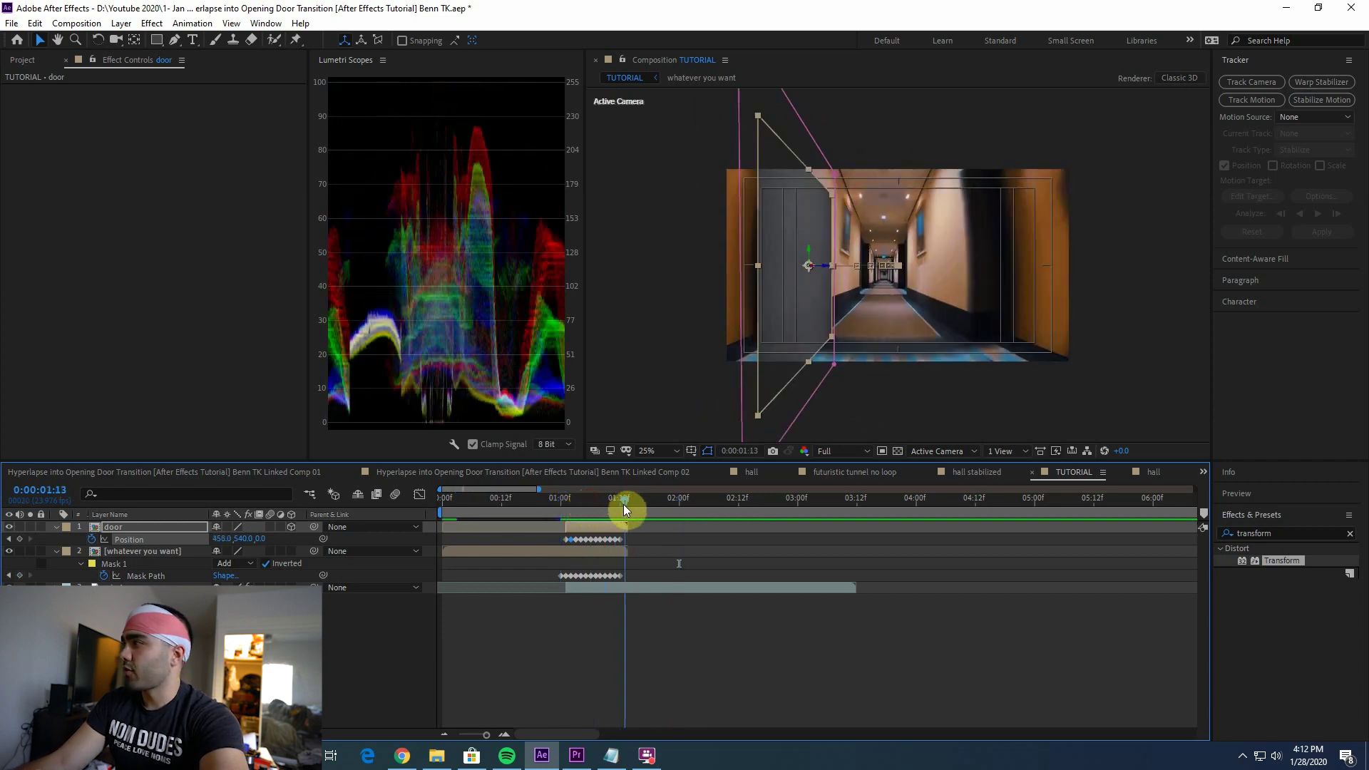
{"action": "left_click_drag", "start_coordinate": [226, 538], "coordinate": [6, 574]}
{"action": "left_click", "coordinate": [618, 505]}
- Play the door opening and examine the door's height against the doorway between 0:00:01:05 and 0:00:01:11
{"action": "key", "text": "space"}
{"action": "key", "text": "space"}
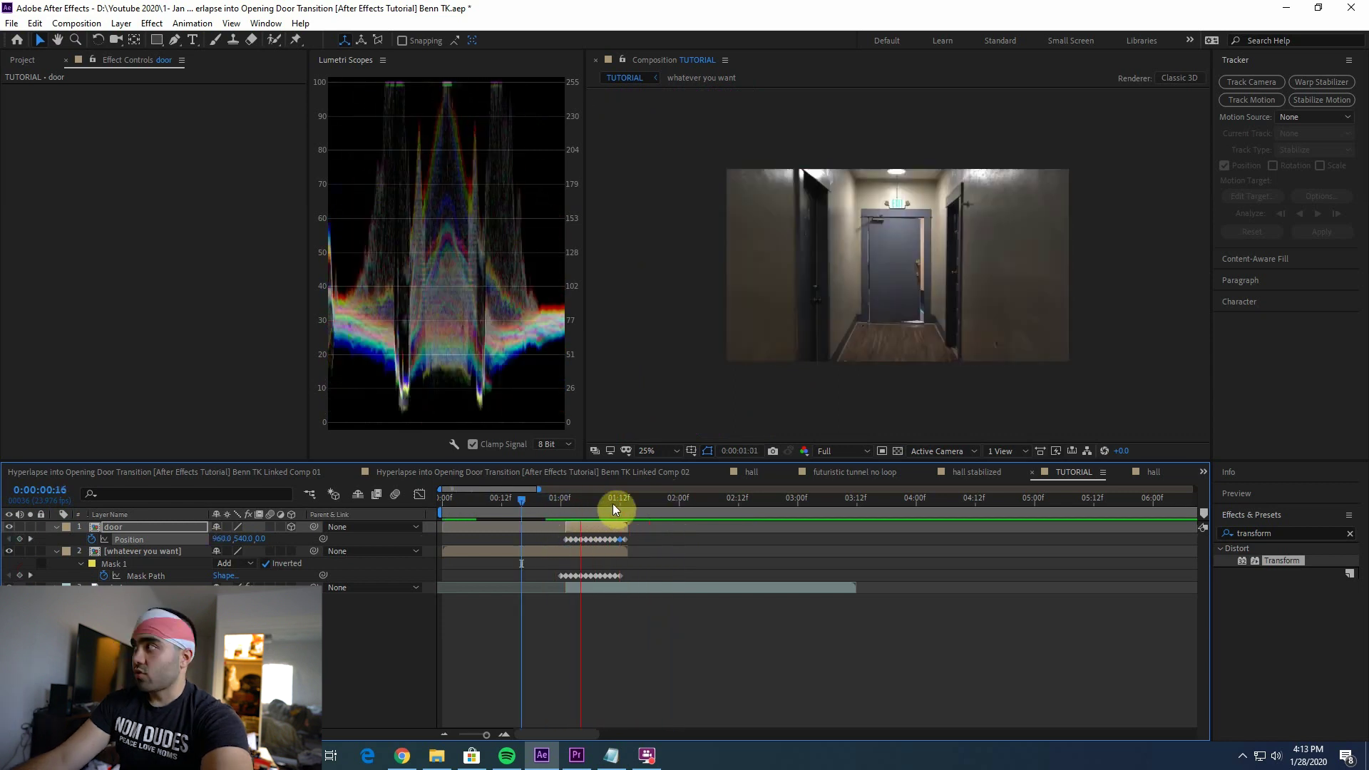
{"action": "key", "text": "space"}
{"action": "left_click", "coordinate": [566, 493]}
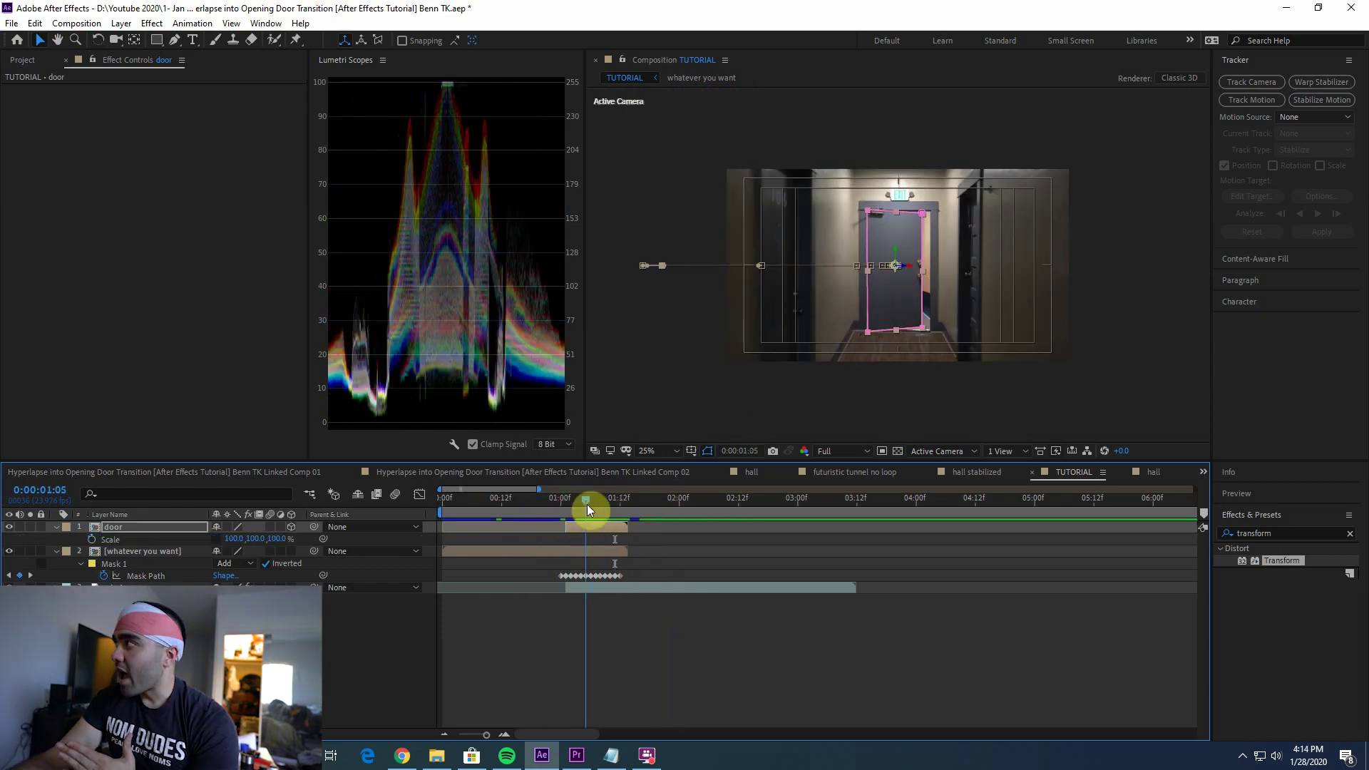
{"action": "left_click_drag", "start_coordinate": [588, 503], "coordinate": [609, 502]}
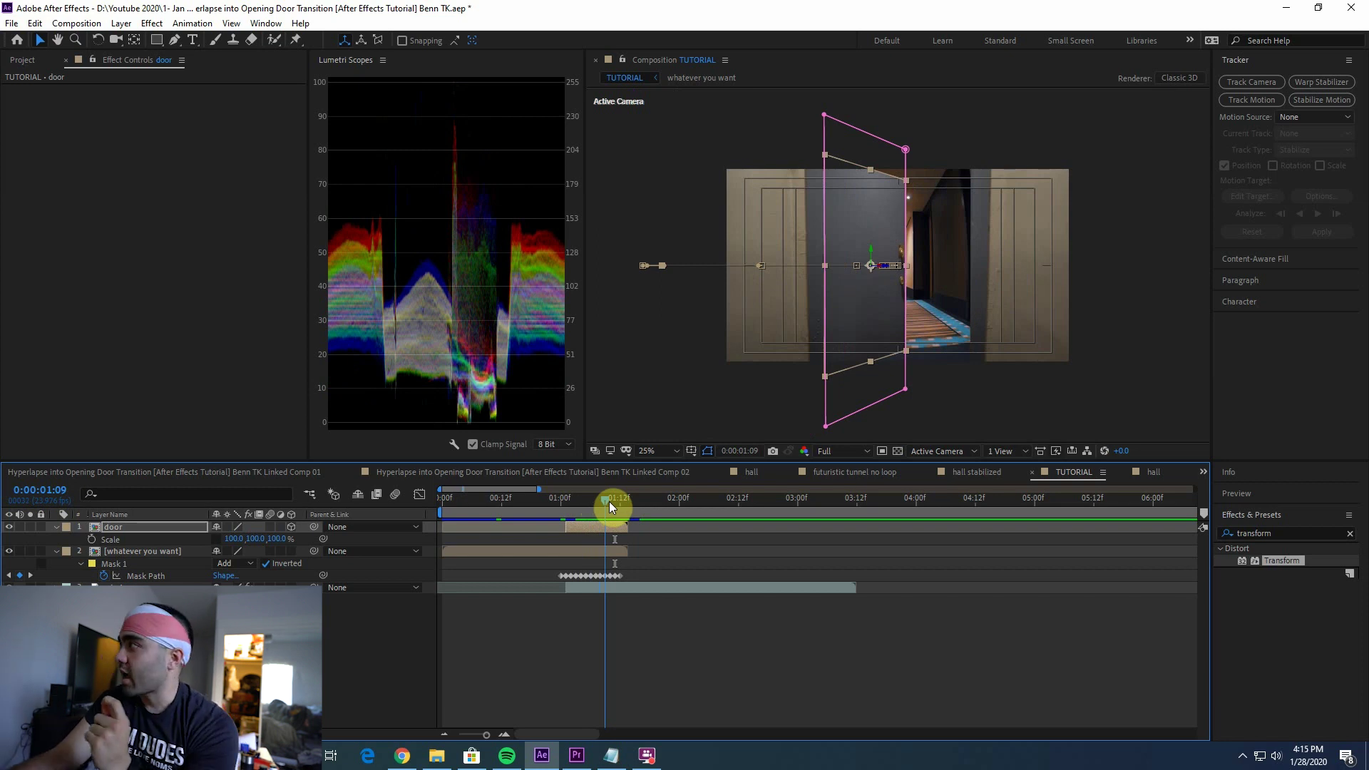
{"action": "left_click_drag", "start_coordinate": [609, 502], "coordinate": [616, 499]}
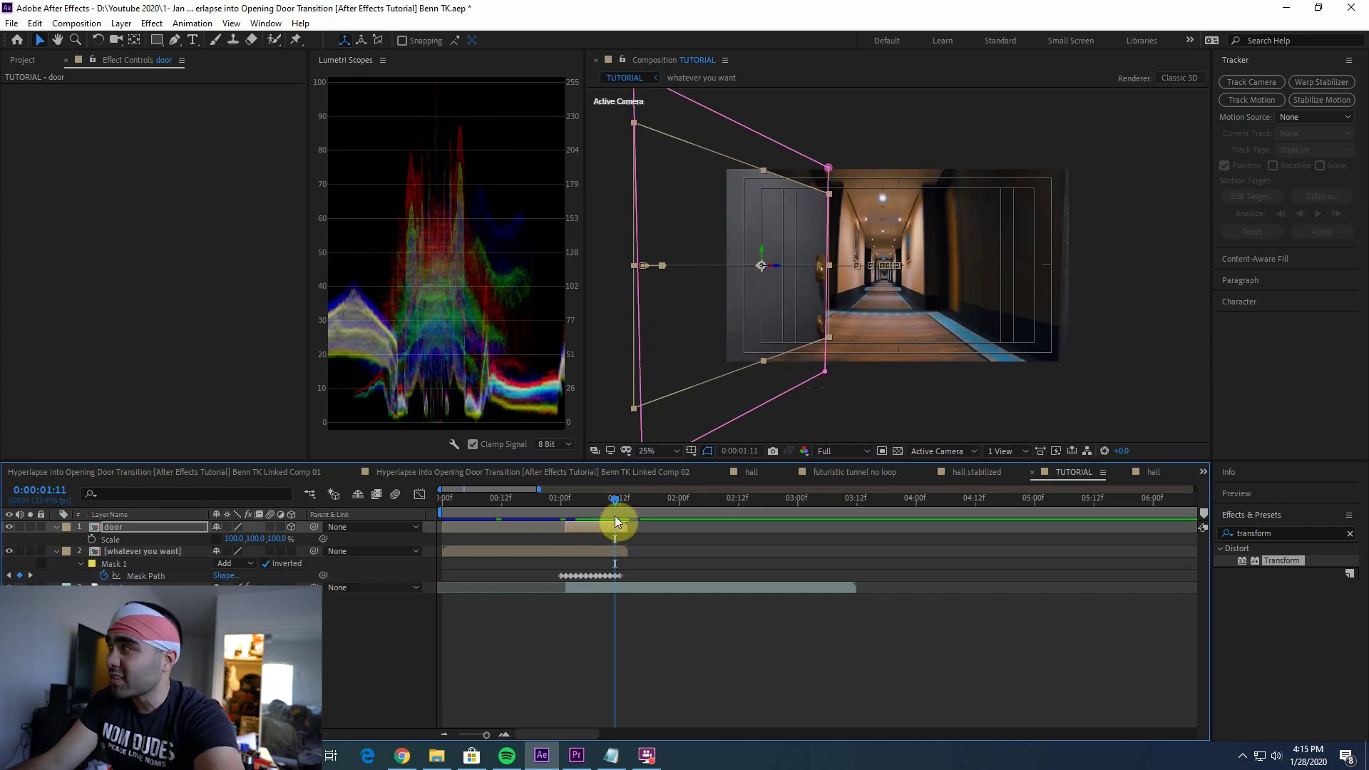
{"action": "left_click_drag", "start_coordinate": [613, 504], "coordinate": [606, 503]}
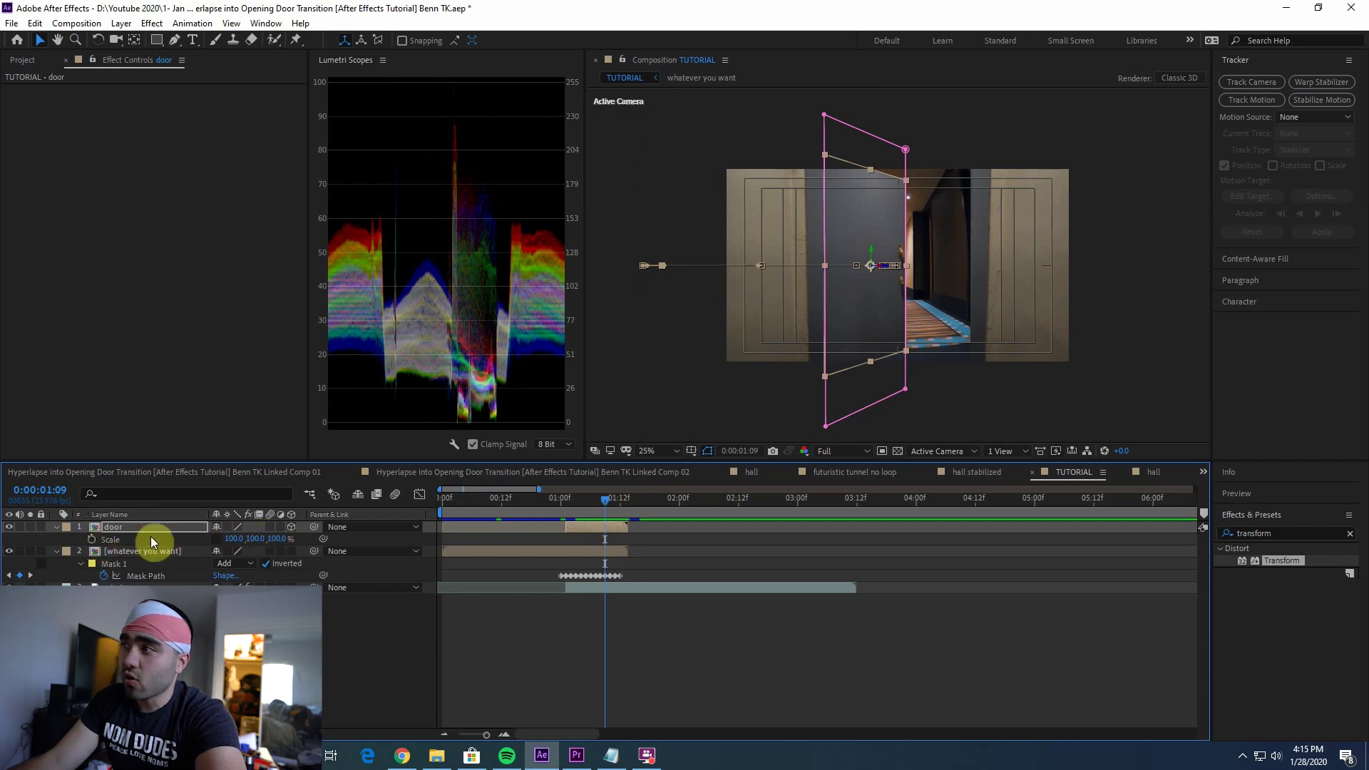
- Keyframe the door layer's Scale at 0:00:01:09, then set its vertical scale to 132% at 0:00:01:11
{"action": "key", "text": "s"}
{"action": "key", "text": "s"}
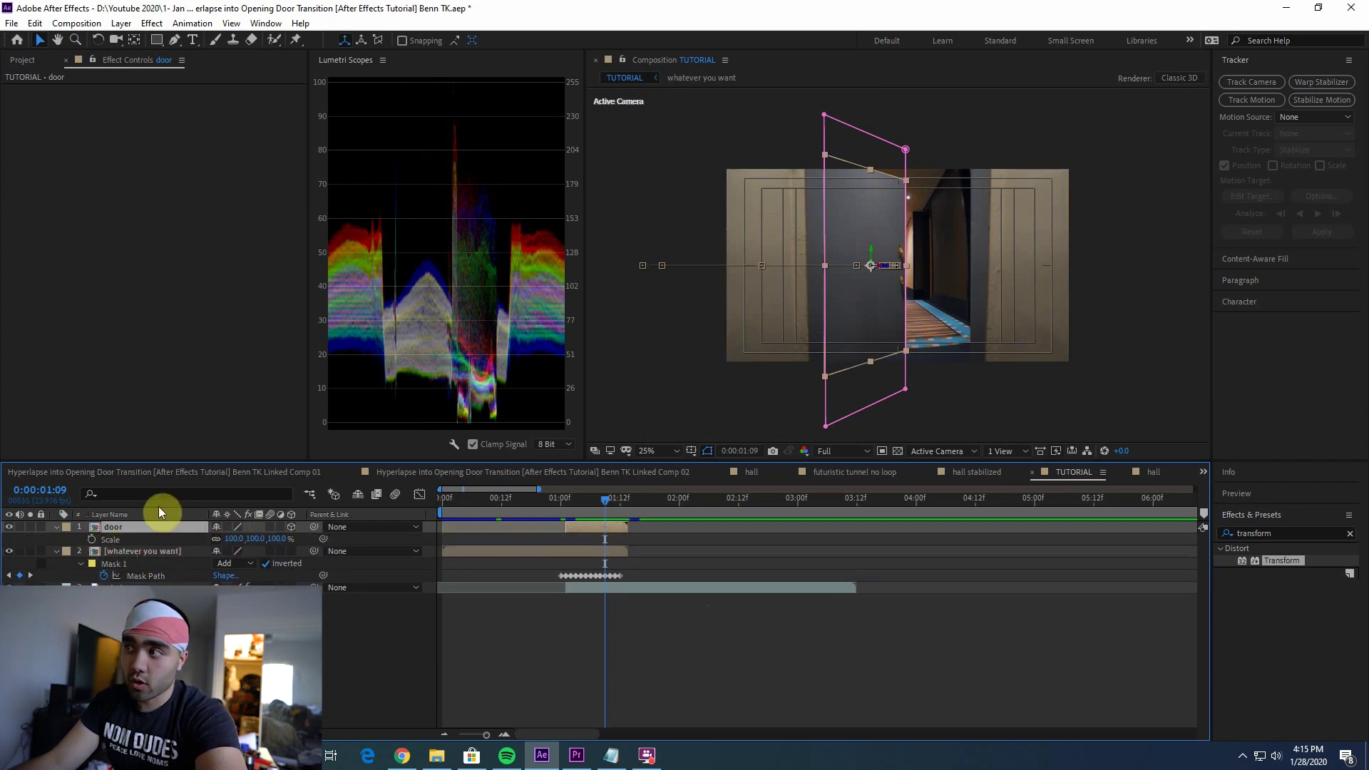
{"action": "left_click", "coordinate": [92, 540]}
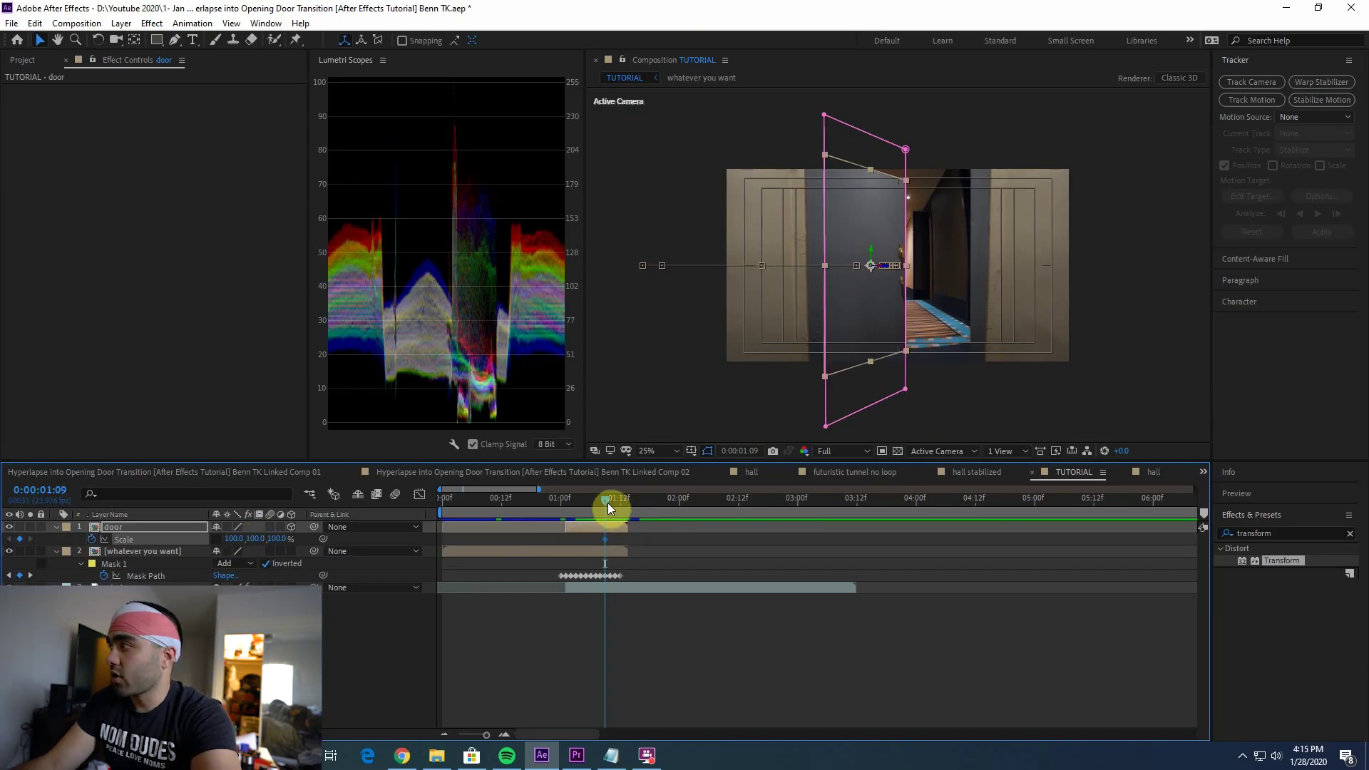
{"action": "left_click_drag", "start_coordinate": [607, 503], "coordinate": [615, 502]}
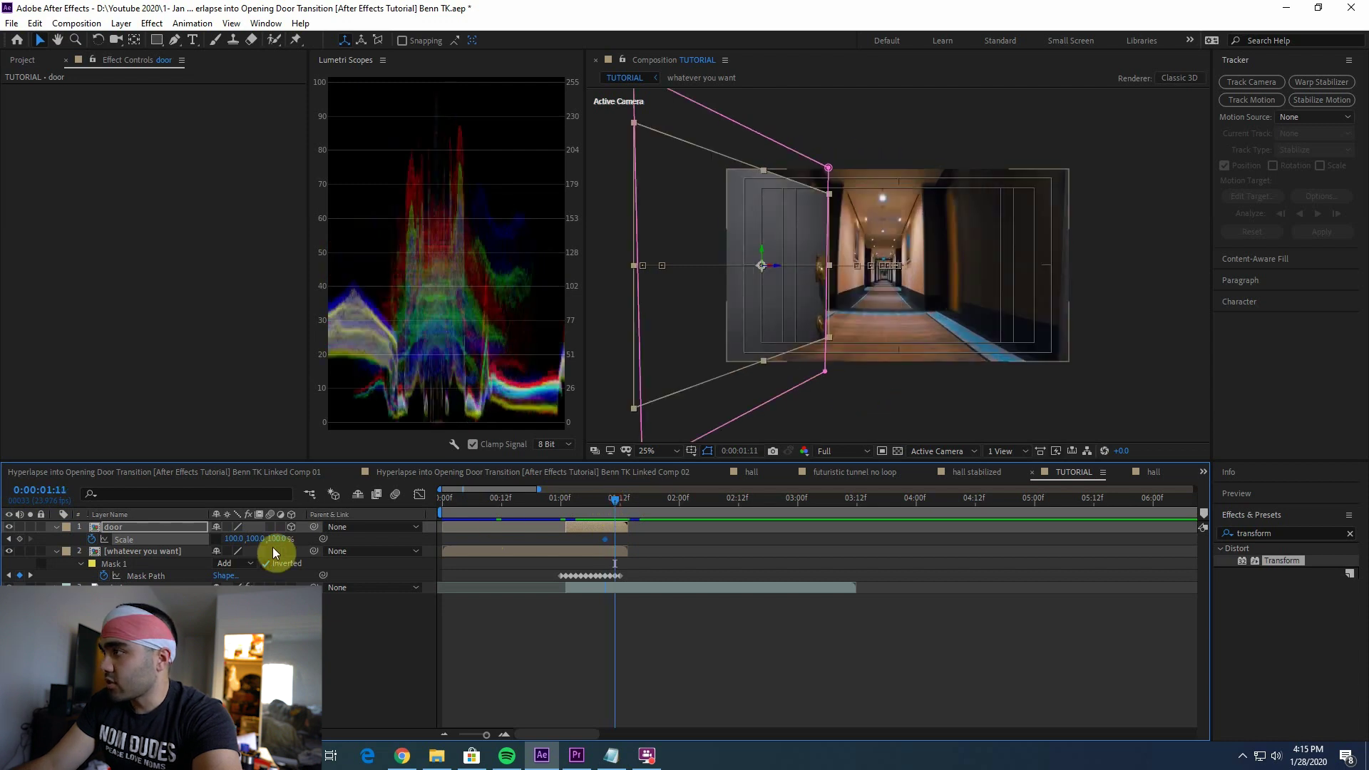
{"action": "left_click_drag", "start_coordinate": [256, 539], "coordinate": [278, 542]}
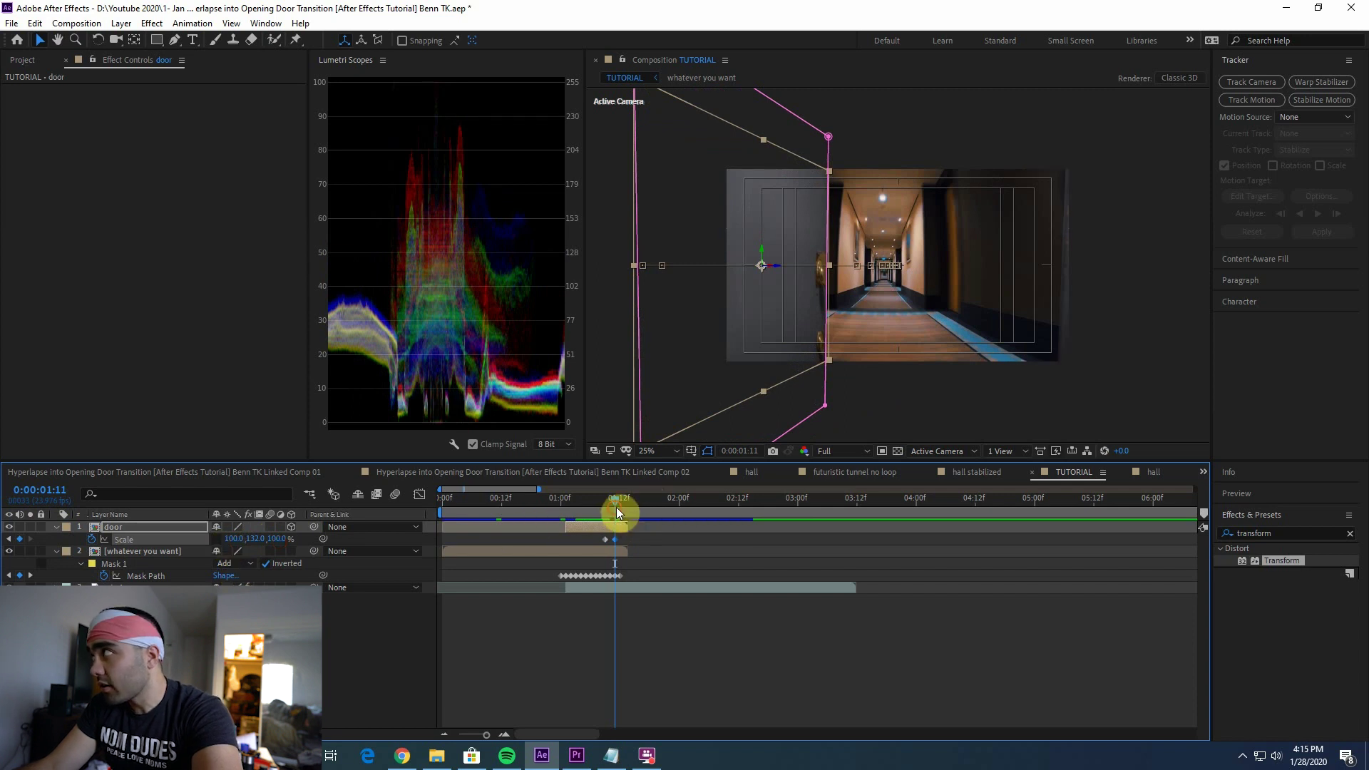
- Play the transition from just before the door opens to check its vertical stretch
{"action": "left_click_drag", "start_coordinate": [616, 507], "coordinate": [550, 511]}
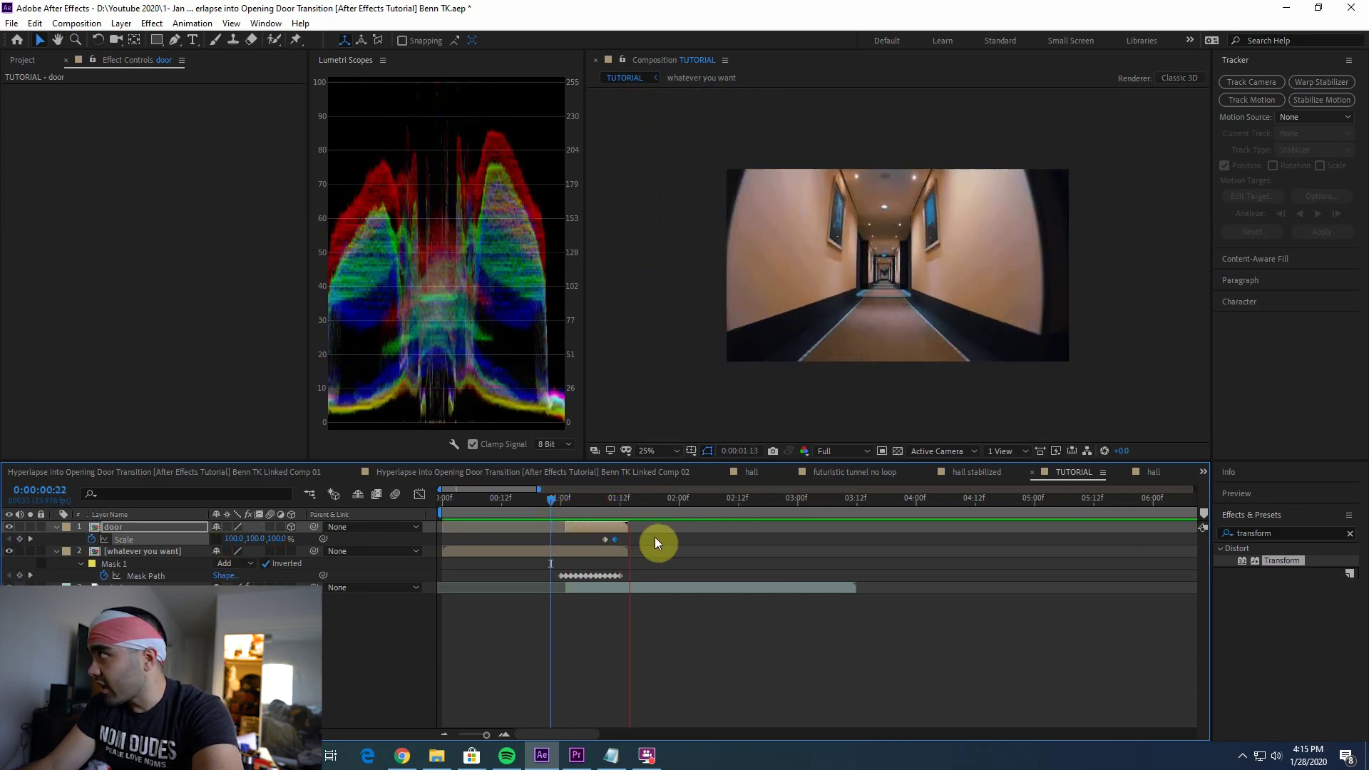
{"action": "left_click", "coordinate": [569, 496]}
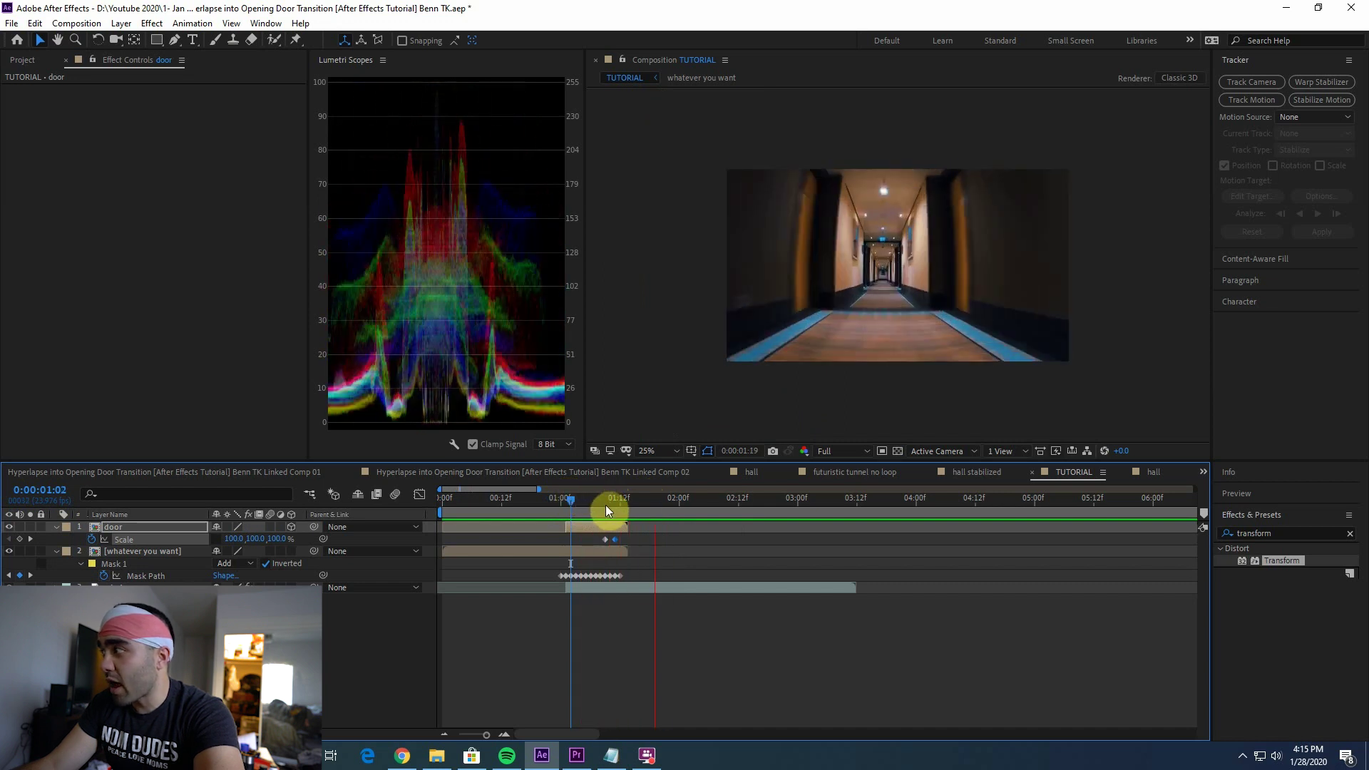
{"action": "left_click_drag", "start_coordinate": [605, 505], "coordinate": [548, 511]}
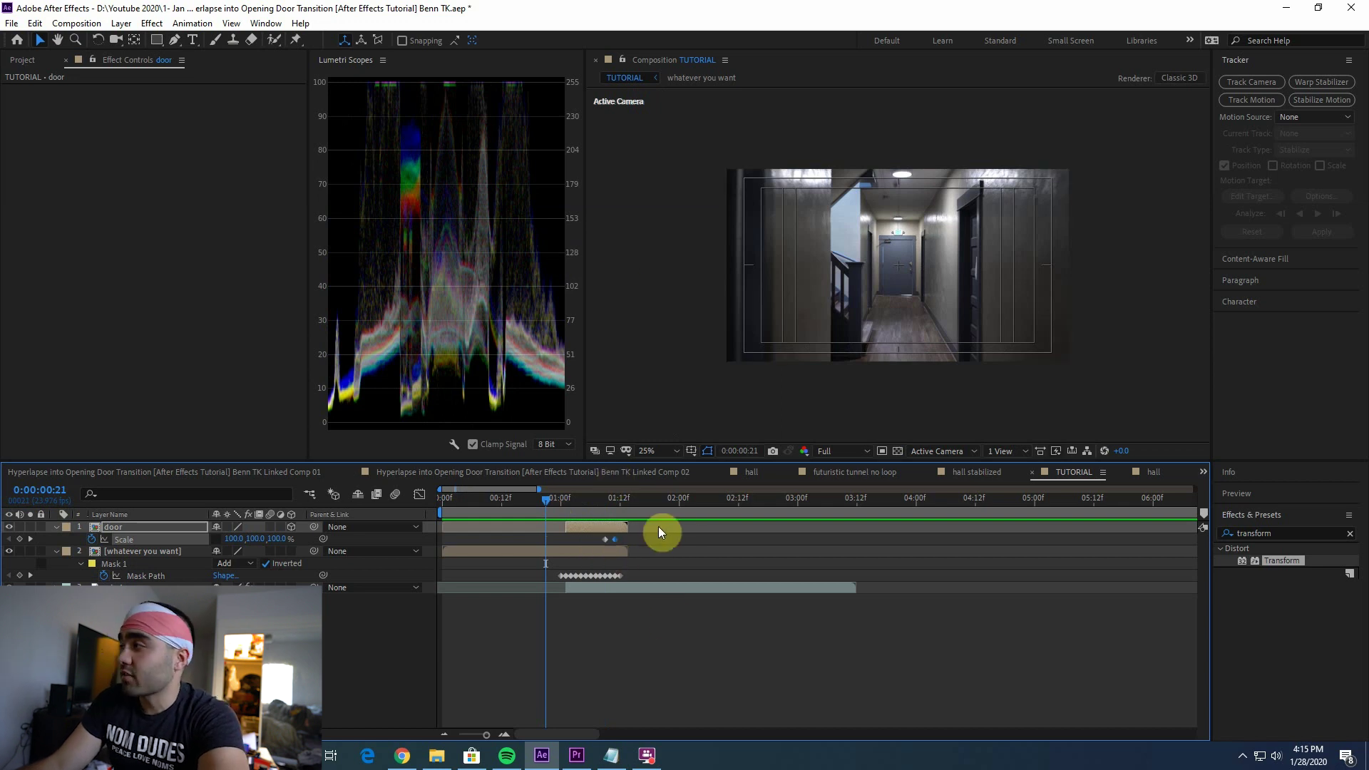
- Move the door layer's first Scale keyframe earlier to 0:00:01:07 and preview the stretch
{"action": "left_click_drag", "start_coordinate": [581, 503], "coordinate": [610, 504]}
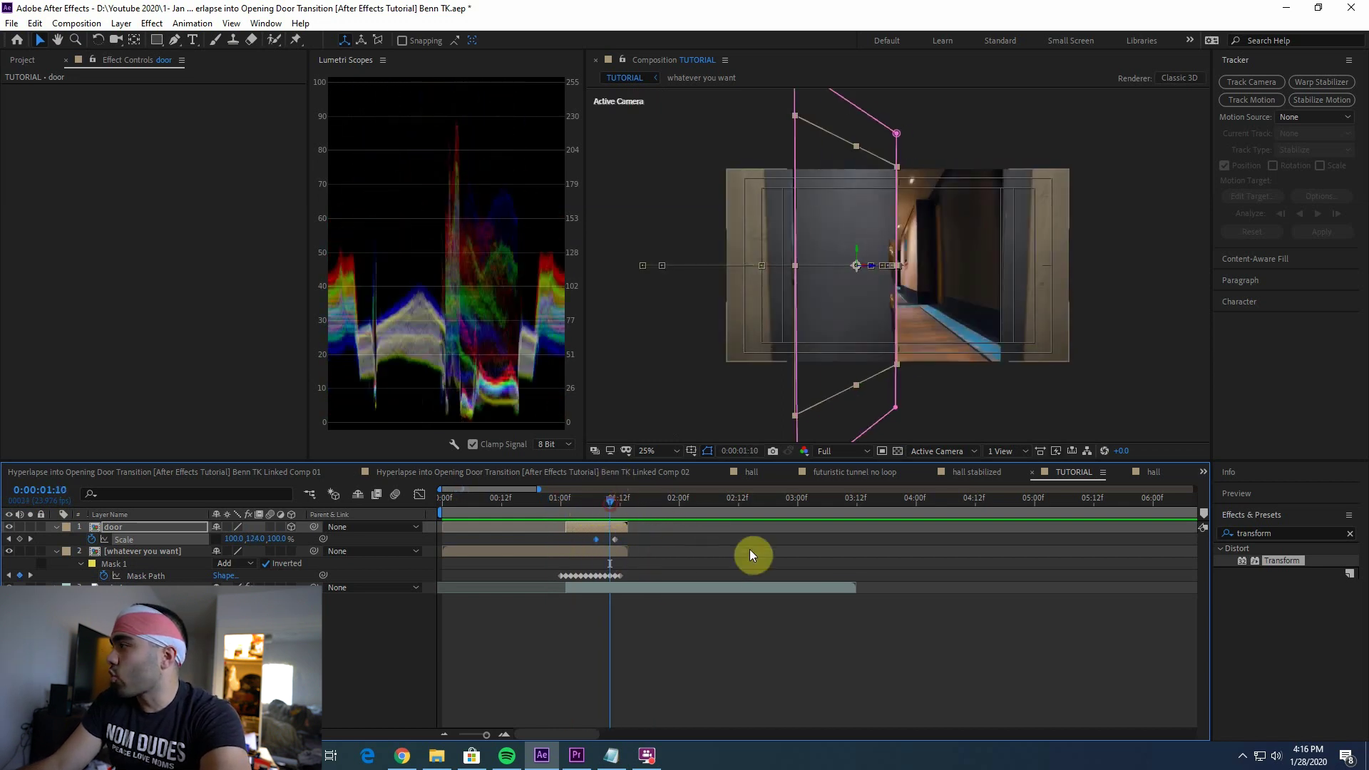
{"action": "left_click", "coordinate": [685, 559]}
{"action": "key", "text": "space"}
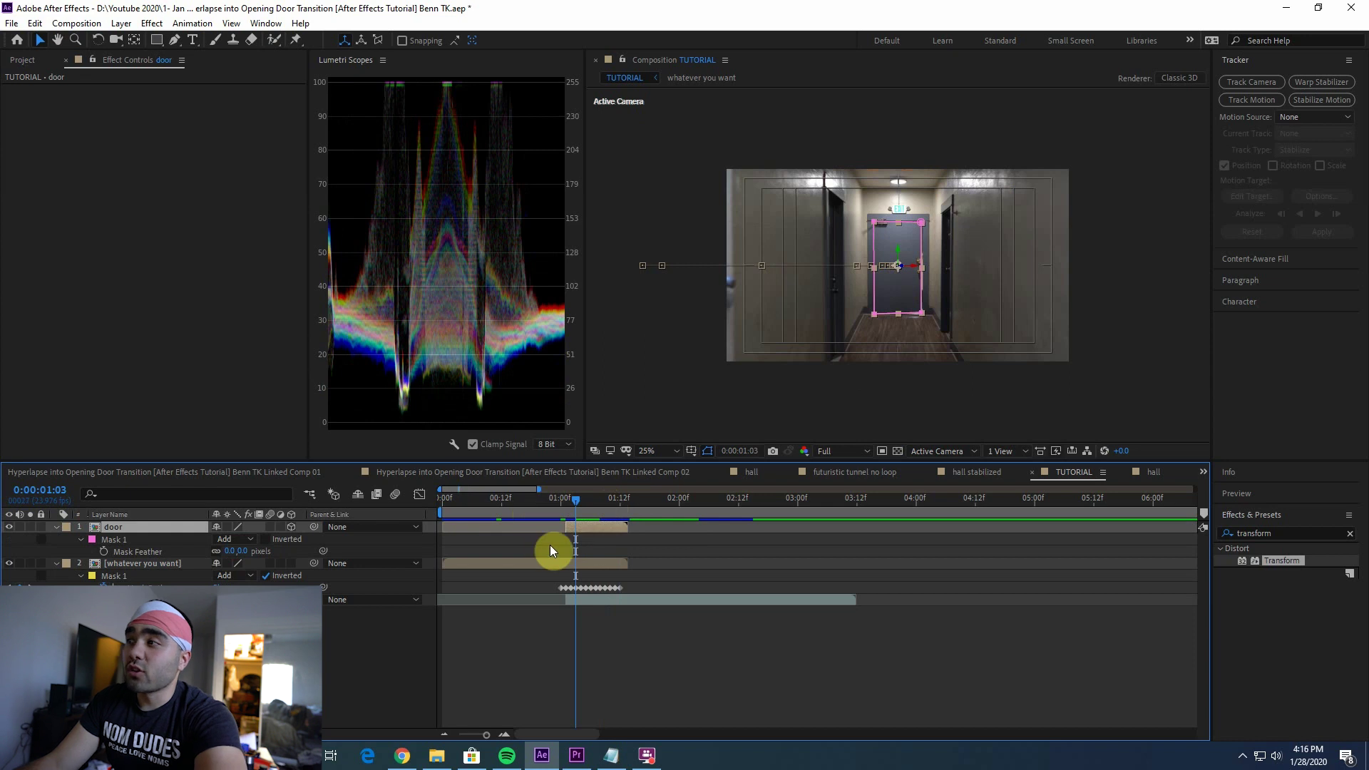
- Set the door mask's feather to 5 pixels and keyframe it at 0:00:01:01
{"action": "left_click", "coordinate": [81, 540]}
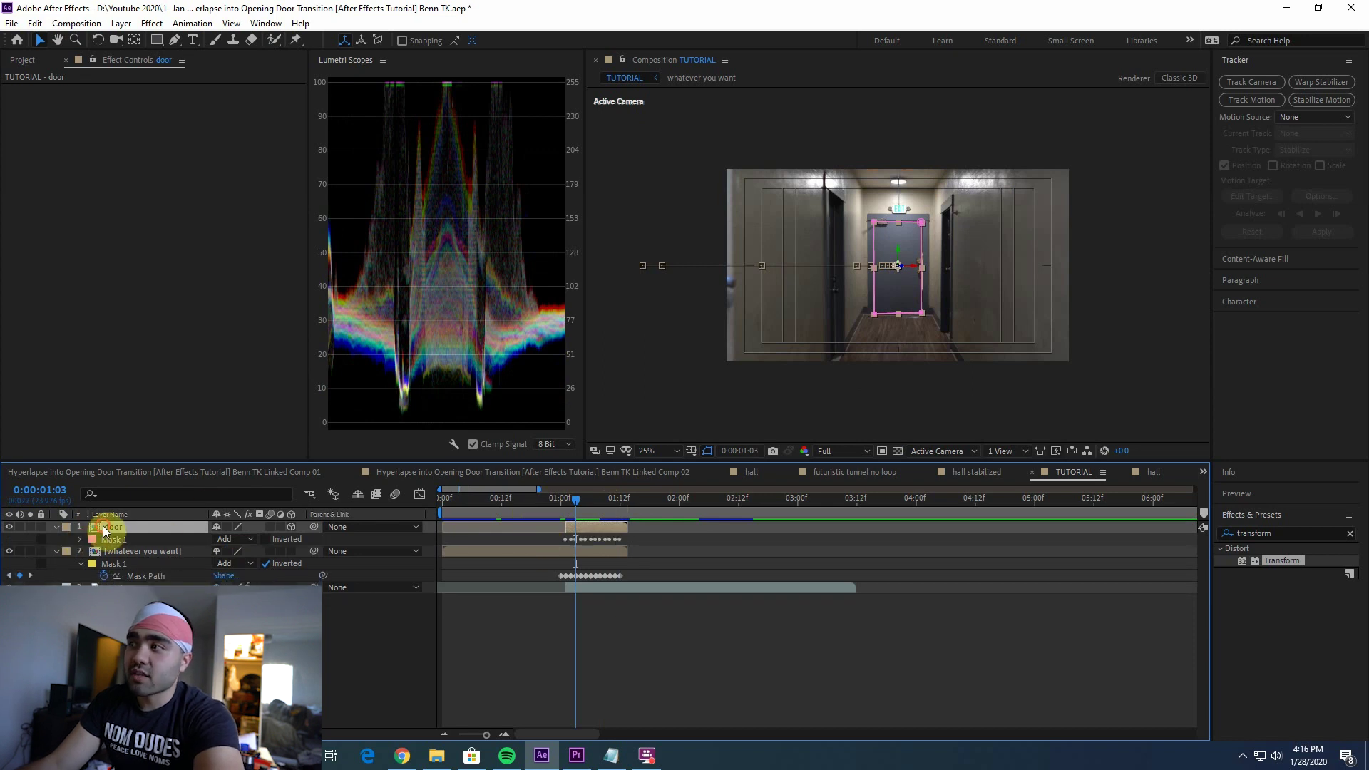
{"action": "key", "text": "u"}
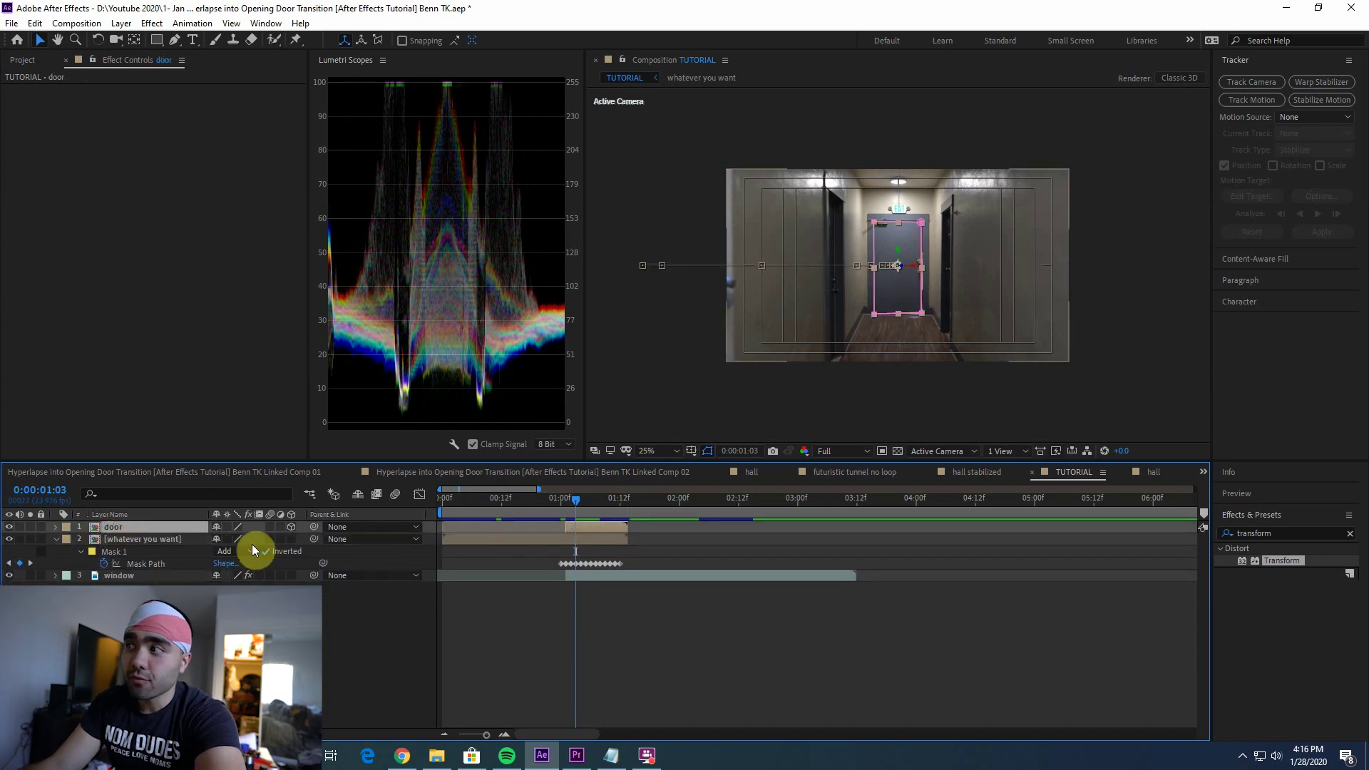
{"action": "key", "text": "f"}
{"action": "left_click", "coordinate": [565, 504]}
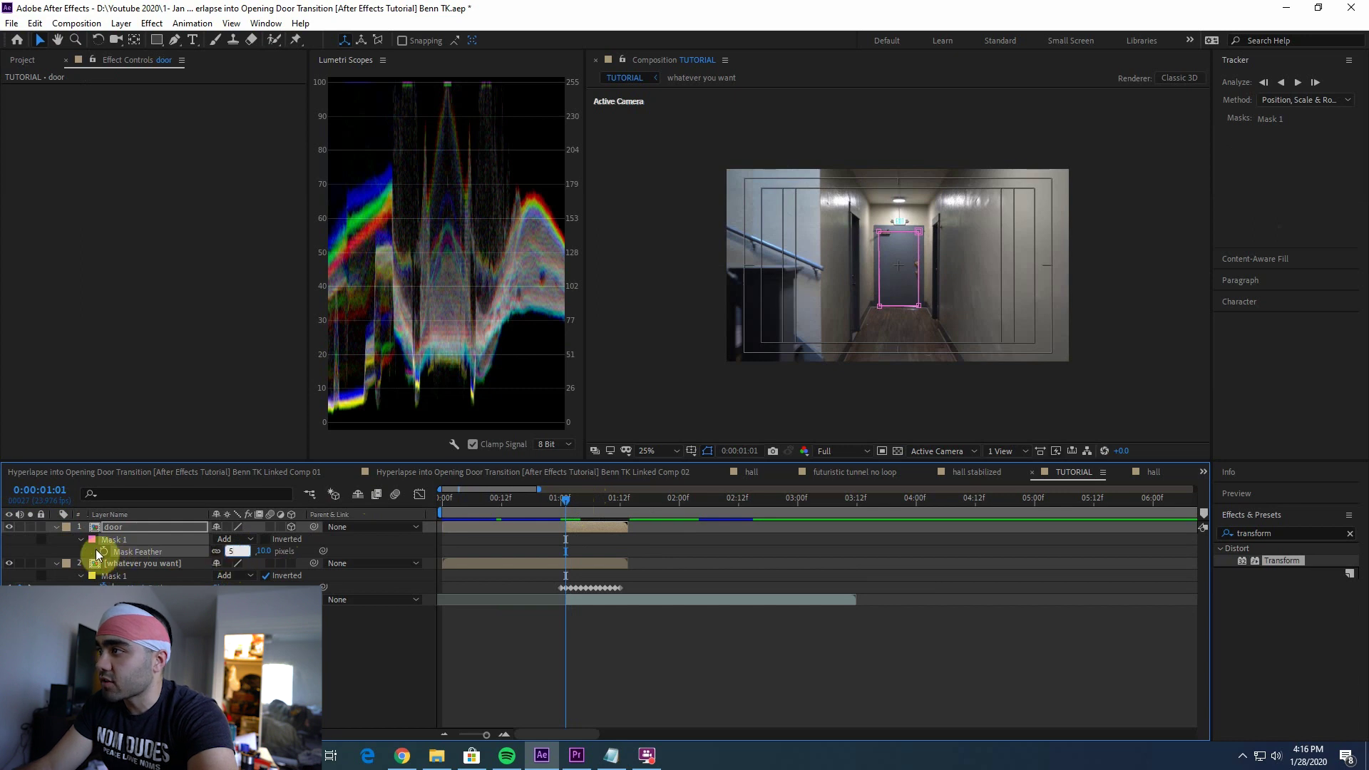
{"action": "key", "text": "Return"}
{"action": "left_click", "coordinate": [103, 551]}
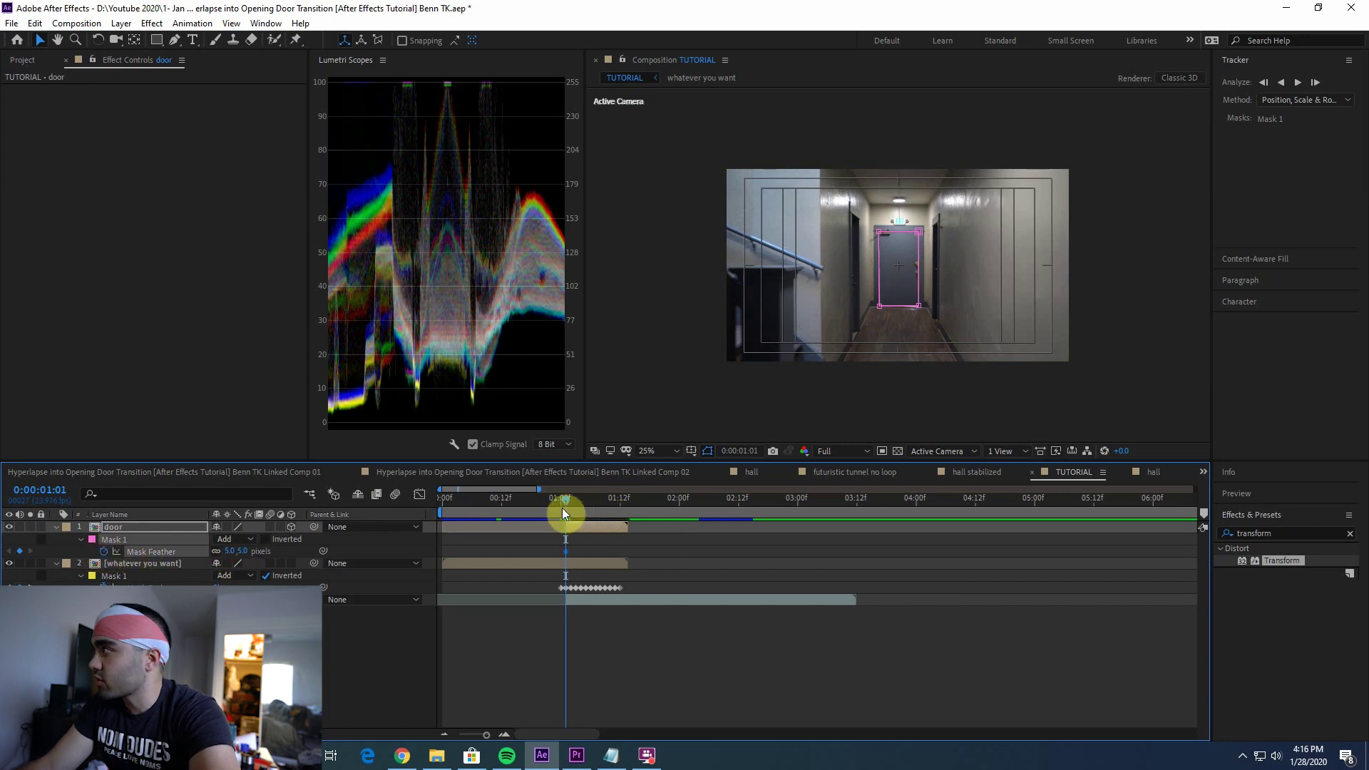
- Try a 15-pixel feather on the door mask at 0:00:01:10, then raise it to 20 pixels
{"action": "left_click_drag", "start_coordinate": [563, 511], "coordinate": [610, 497]}
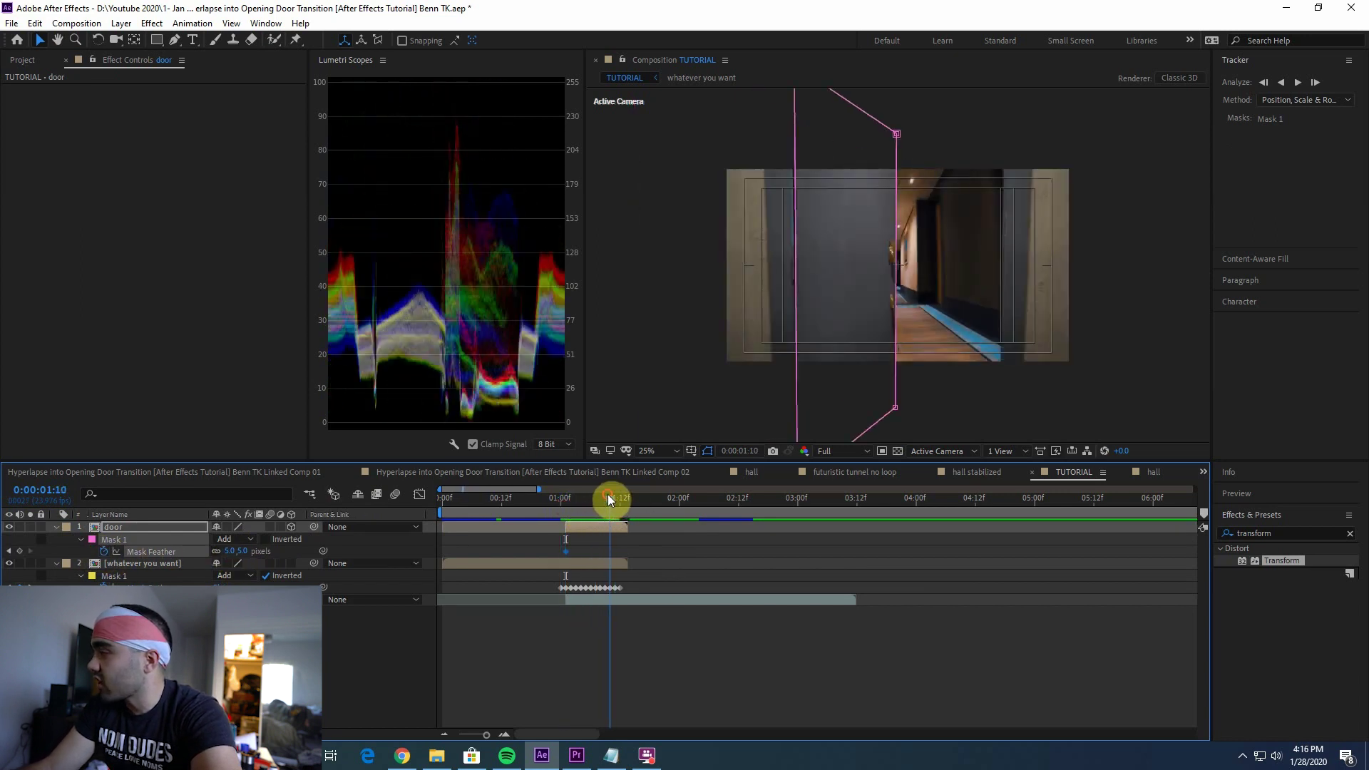
{"action": "left_click", "coordinate": [659, 556]}
{"action": "left_click", "coordinate": [230, 551]}
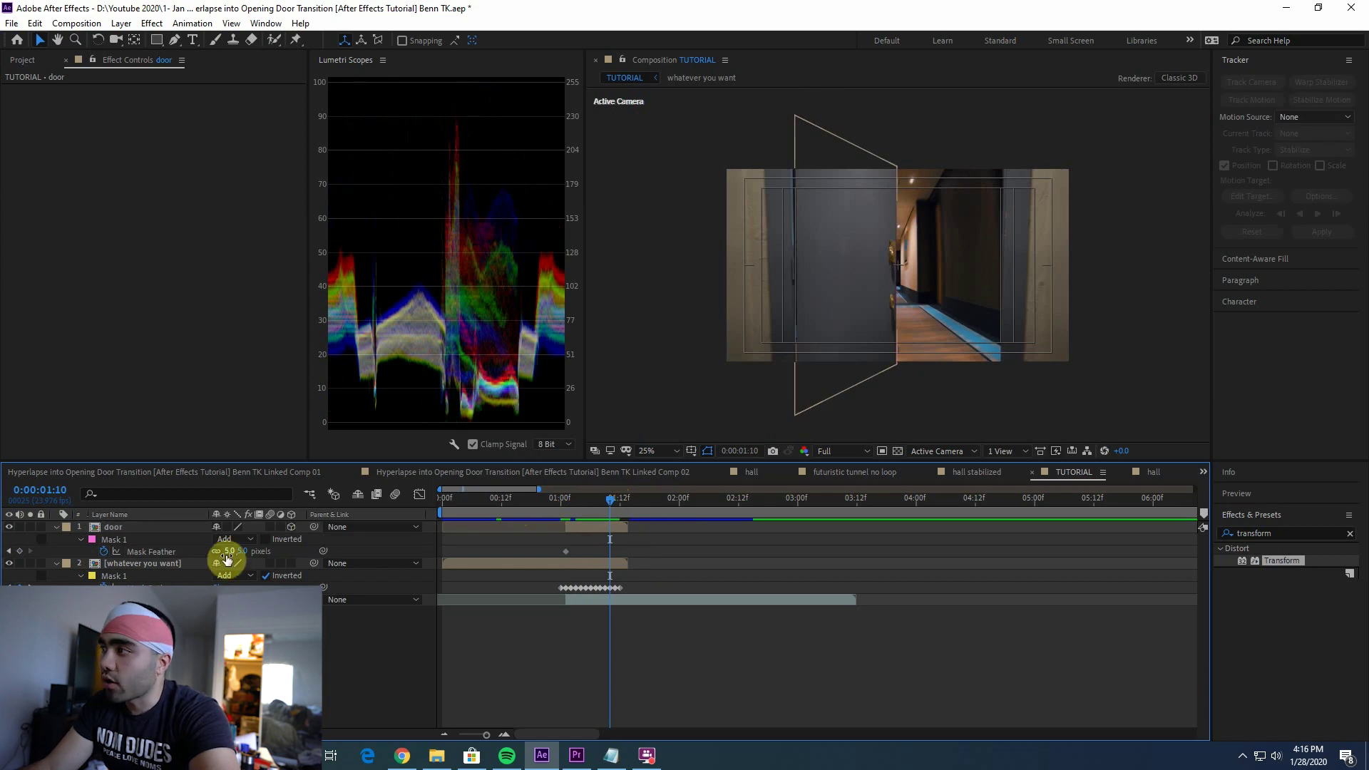
{"action": "type", "text": "15"}
{"action": "key", "text": "Return"}
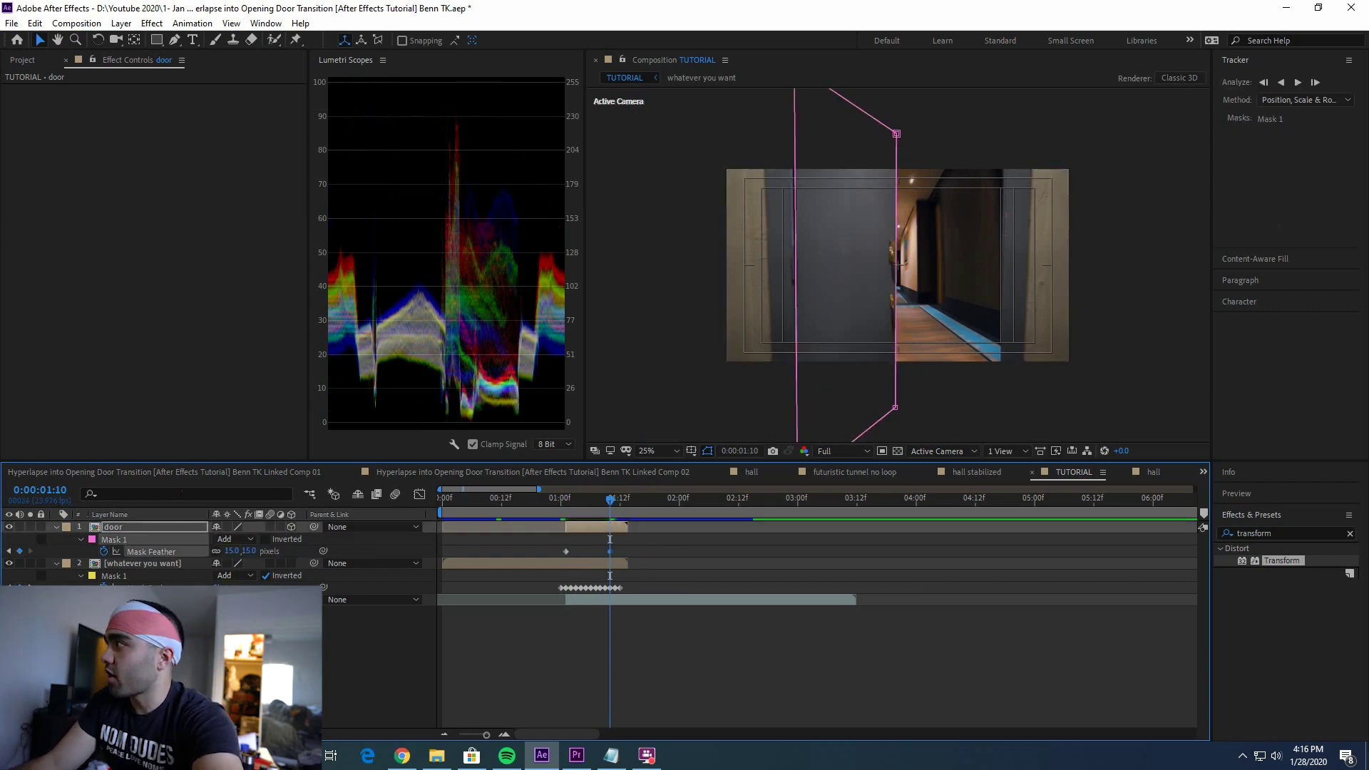
{"action": "left_click", "coordinate": [816, 572]}
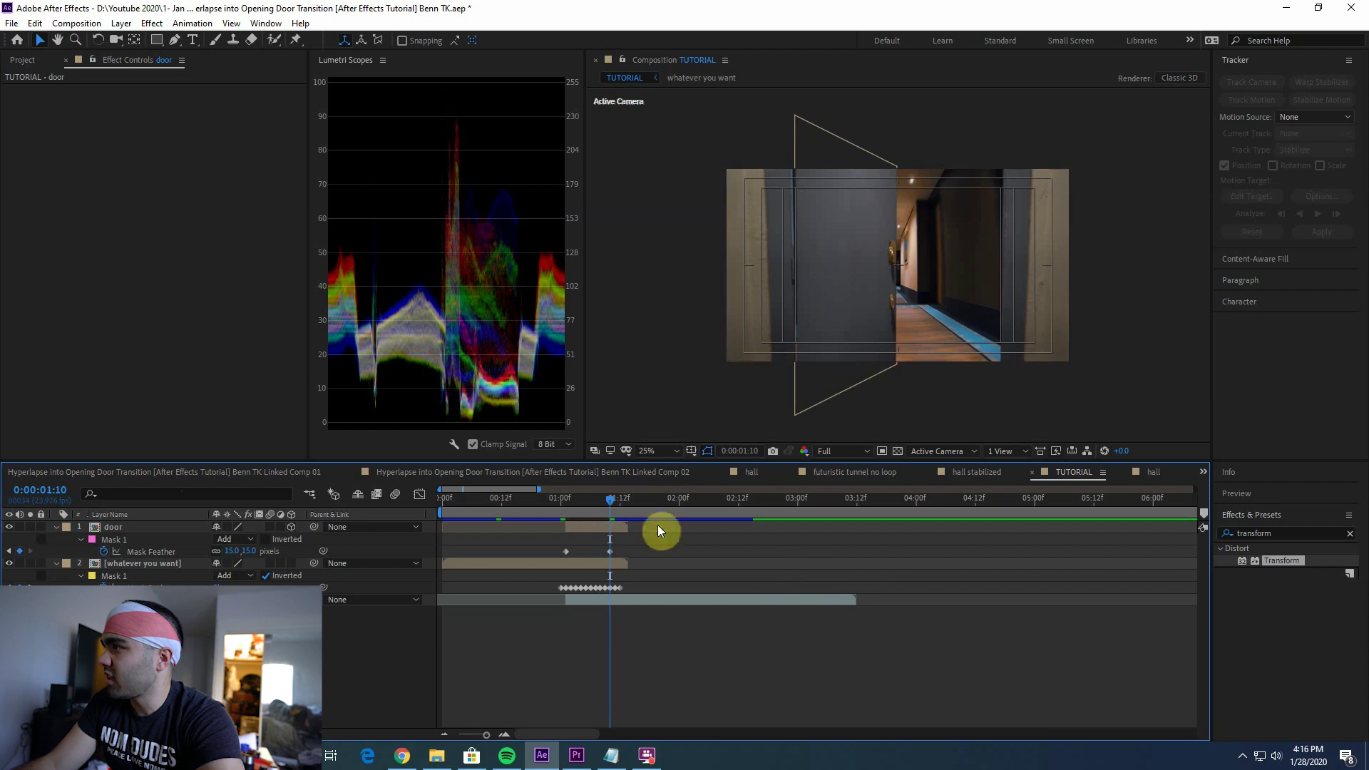
{"action": "left_click", "coordinate": [231, 553]}
{"action": "type", "text": "20"}
{"action": "key", "text": "Return"}
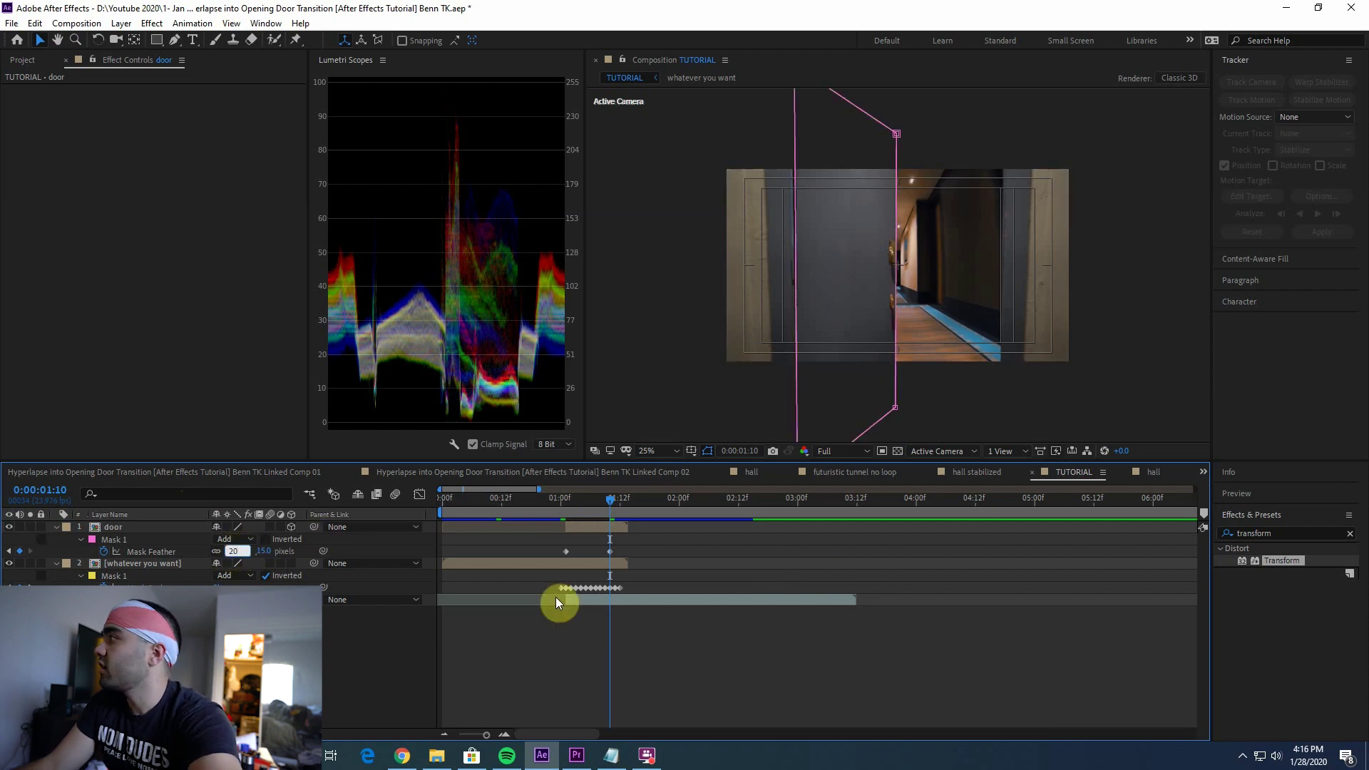
- Play the transition through the door opening to check the feathered door edges
{"action": "key", "text": "space"}
{"action": "key", "text": "space"}
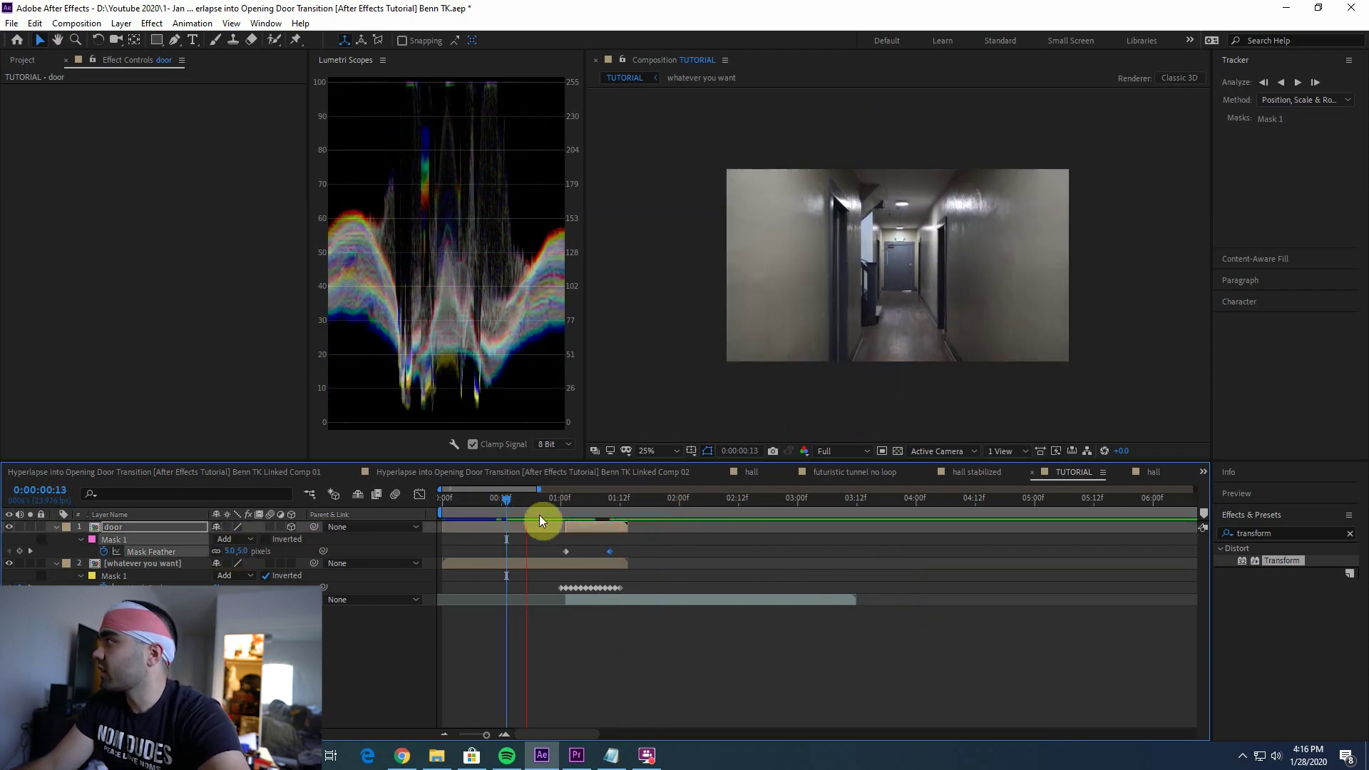
{"action": "mouse_move", "coordinate": [588, 509]}
{"action": "left_mouse_down"}
{"action": "mouse_move", "coordinate": [618, 505]}
{"action": "mouse_move", "coordinate": [551, 511]}
{"action": "mouse_move", "coordinate": [620, 515]}
{"action": "mouse_move", "coordinate": [608, 502]}
{"action": "left_mouse_up"}
{"action": "left_click", "coordinate": [520, 508]}
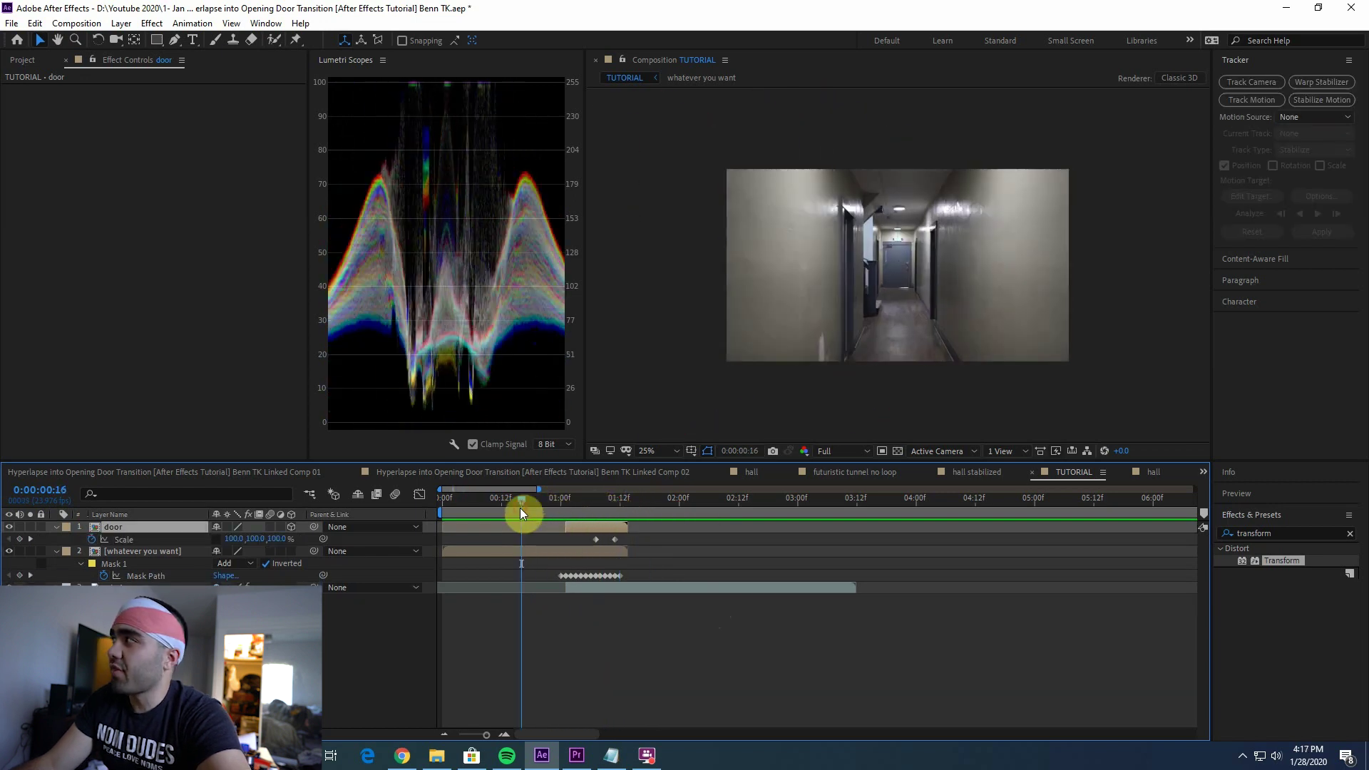
{"action": "key", "text": "space"}
{"action": "key", "text": "space"}
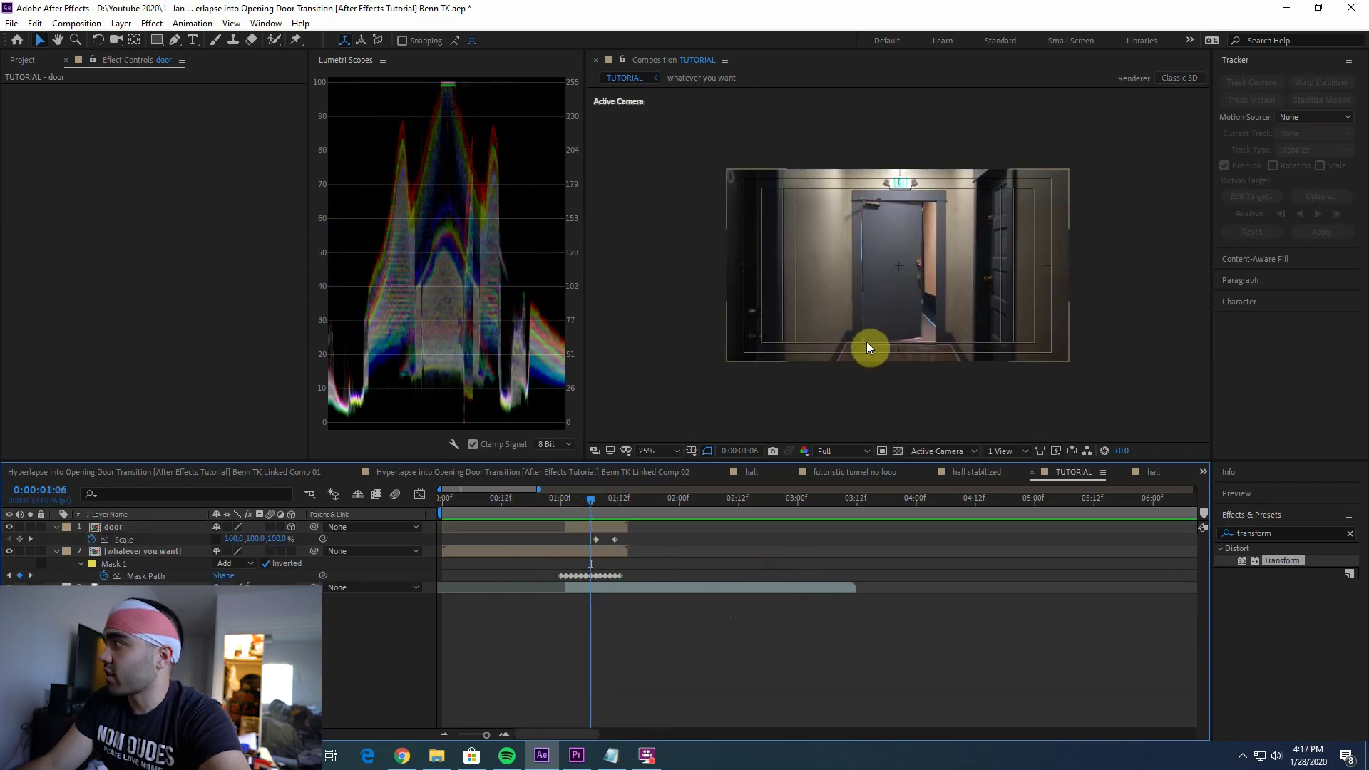
- Examine the door's lower edge and corners against the doorway up close at 0:00:01:06 and 0:00:01:07
{"action": "scroll", "coordinate": [867, 341], "scroll_direction": "up", "scroll_amount": 2}
{"action": "left_click_drag", "start_coordinate": [863, 341], "coordinate": [862, 282]}
{"action": "scroll", "coordinate": [861, 354], "scroll_direction": "up", "scroll_amount": 1}
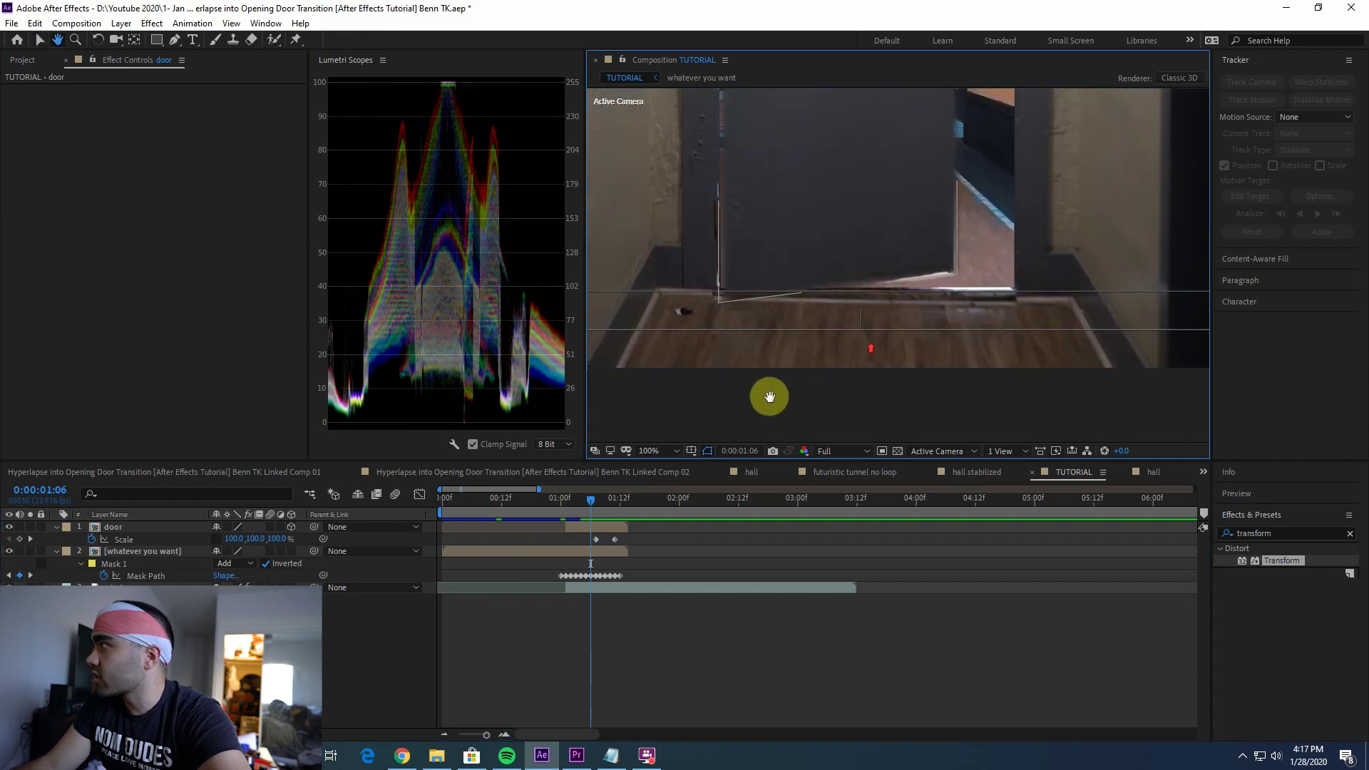
{"action": "left_click_drag", "start_coordinate": [589, 507], "coordinate": [594, 507]}
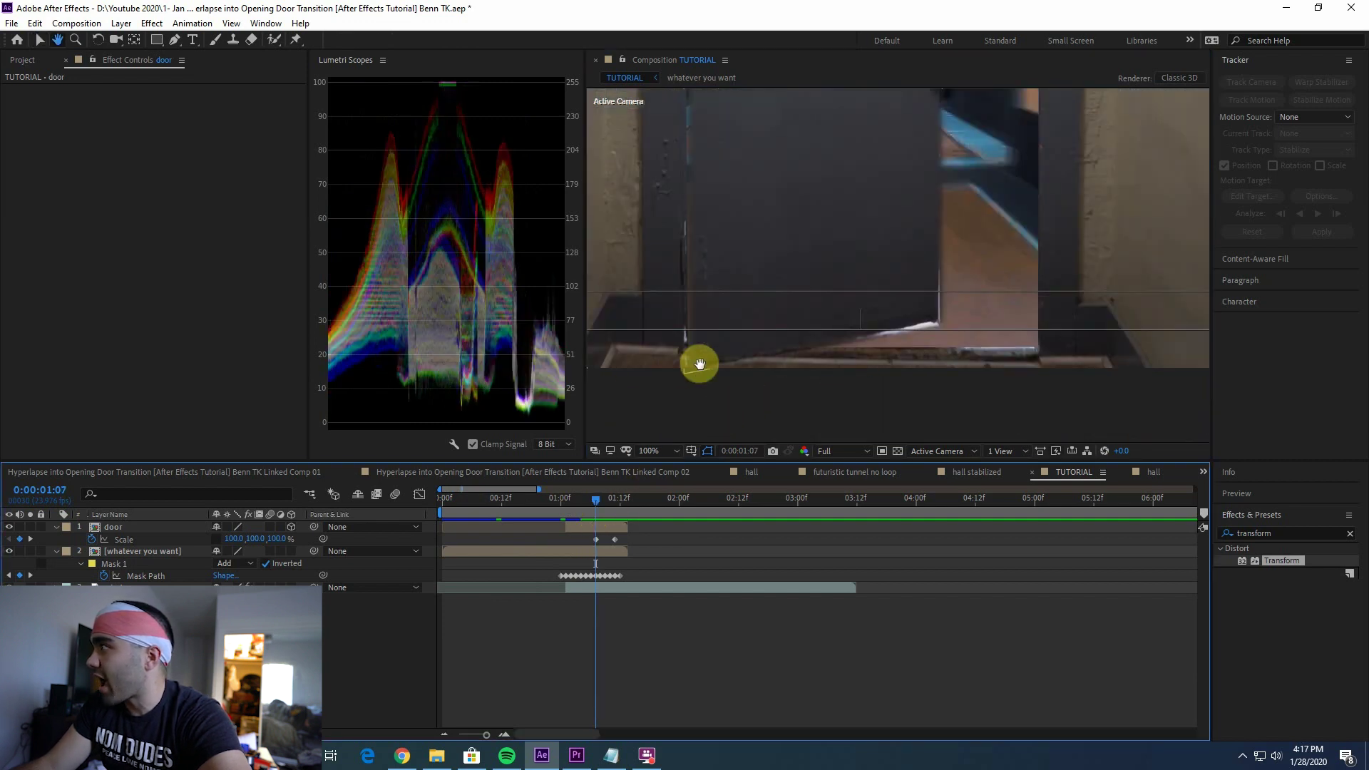
{"action": "left_click_drag", "start_coordinate": [762, 167], "coordinate": [783, 346]}
{"action": "left_click_drag", "start_coordinate": [749, 228], "coordinate": [771, 316]}
{"action": "left_click_drag", "start_coordinate": [770, 413], "coordinate": [741, 149]}
{"action": "left_click_drag", "start_coordinate": [763, 356], "coordinate": [745, 325]}
{"action": "left_click", "coordinate": [601, 528]}
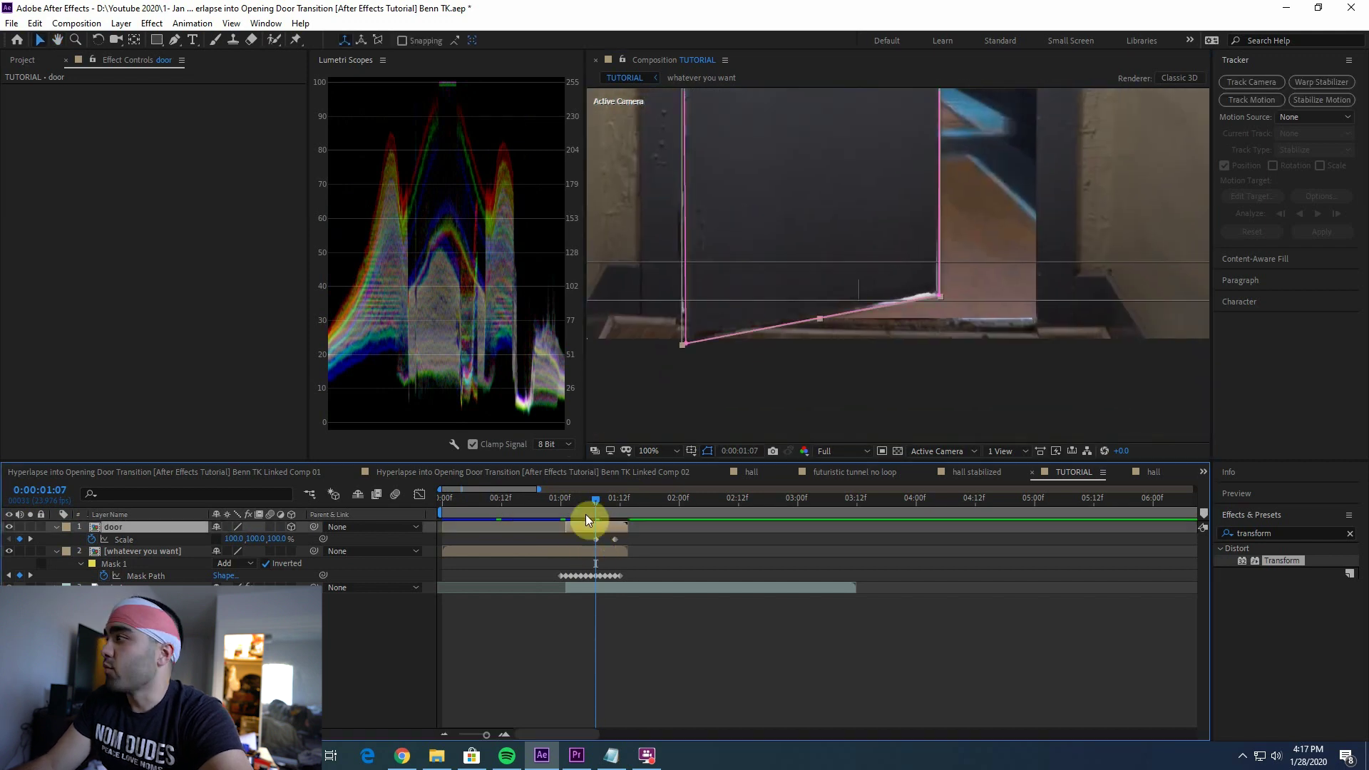
{"action": "mouse_move", "coordinate": [585, 508]}
{"action": "left_mouse_down"}
{"action": "mouse_move", "coordinate": [571, 506]}
{"action": "mouse_move", "coordinate": [595, 503]}
{"action": "left_mouse_up"}
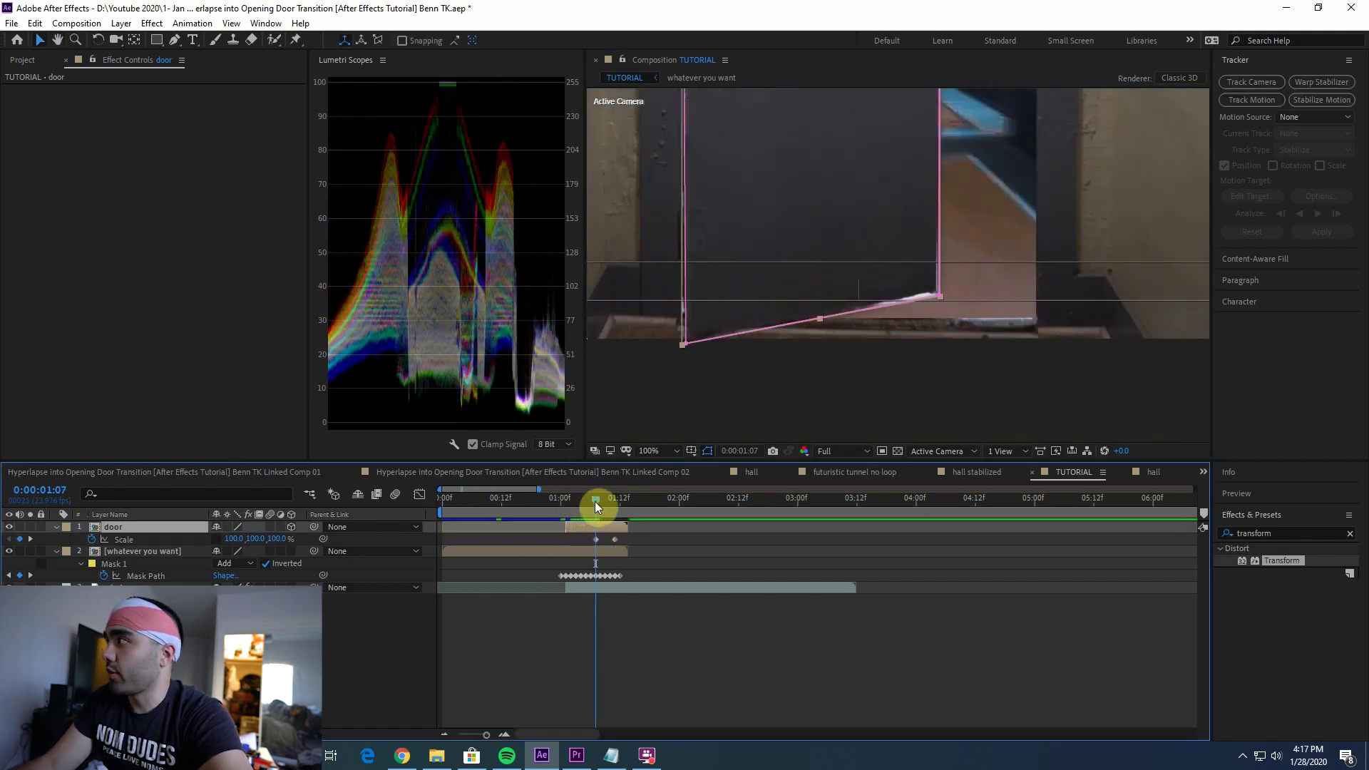
- Move the masked "whatever you want" layer above the door layer and play the transition
{"action": "scroll", "coordinate": [709, 255], "scroll_direction": "down", "scroll_amount": 1}
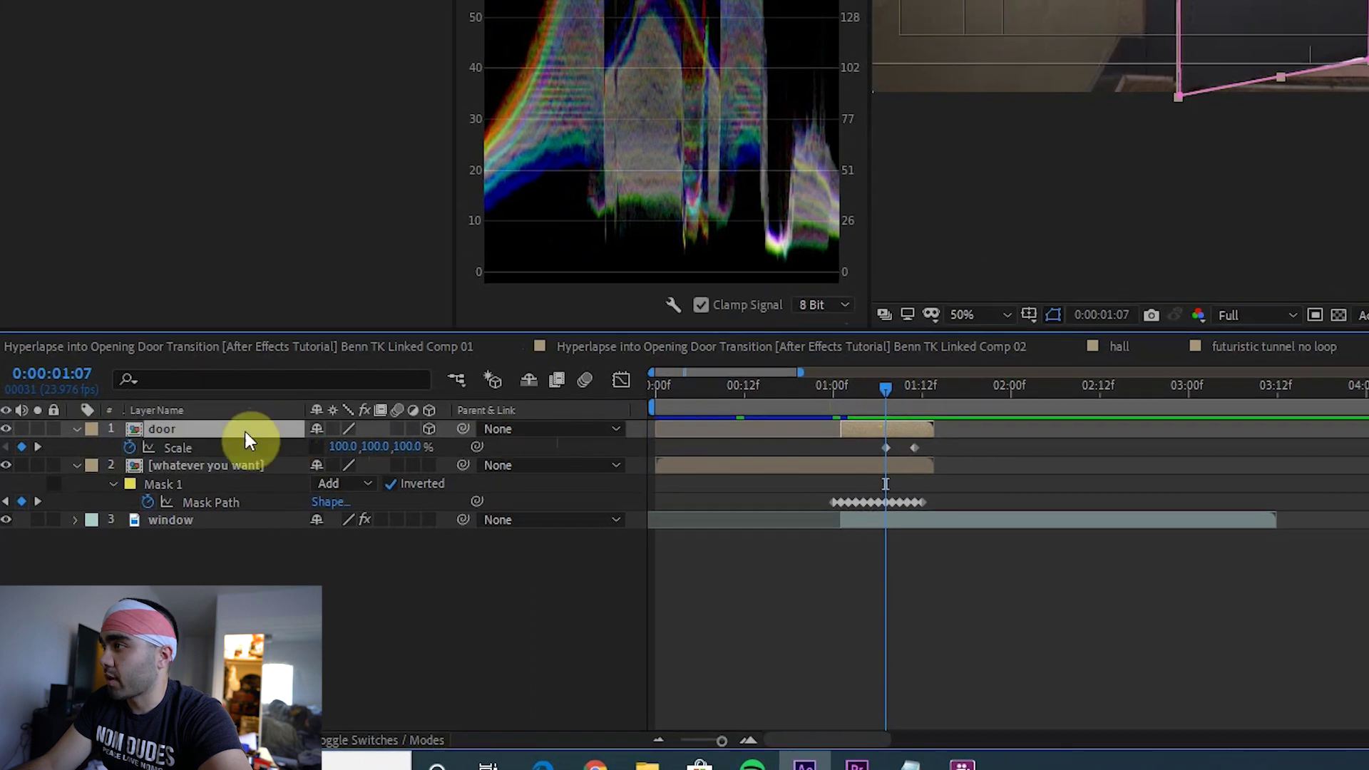
{"action": "left_click_drag", "start_coordinate": [244, 429], "coordinate": [241, 502]}
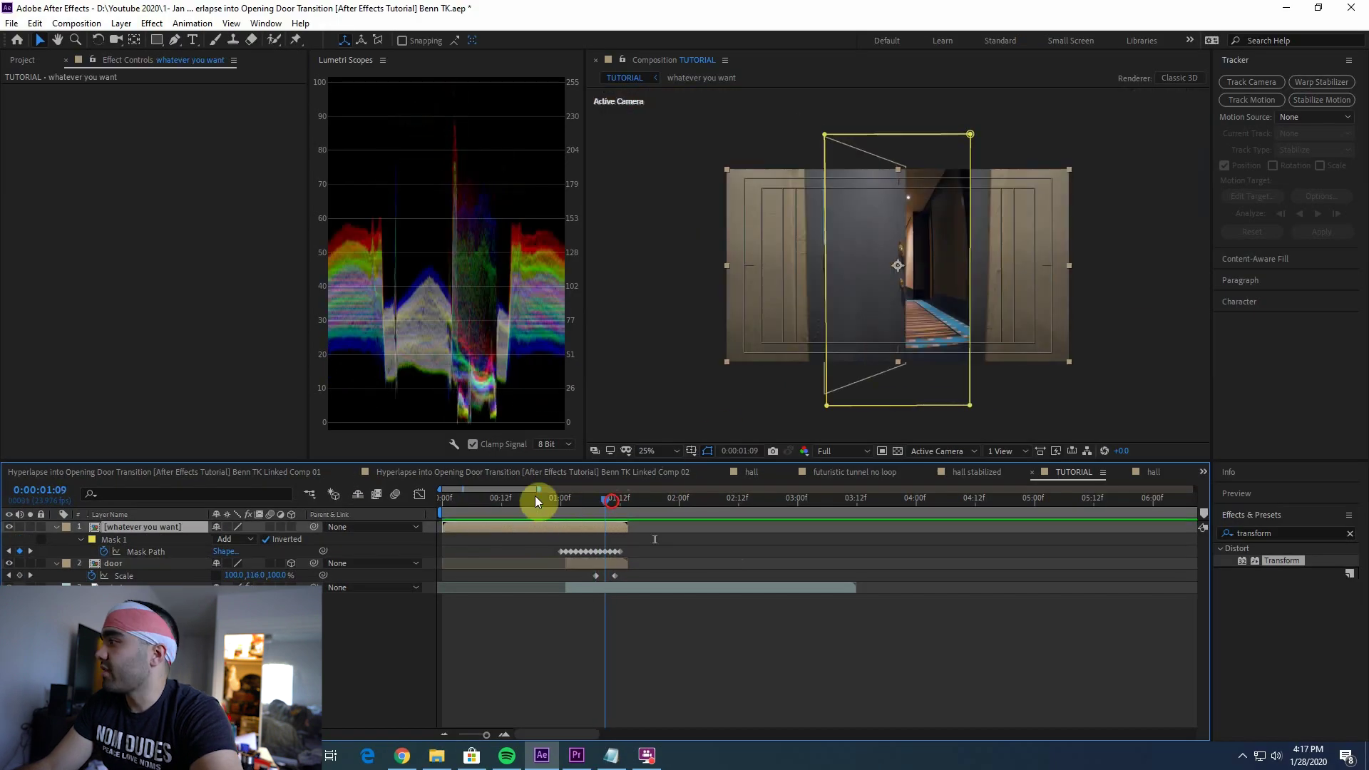
{"action": "left_click", "coordinate": [527, 503]}
{"action": "key", "text": "space"}
{"action": "key", "text": "space"}
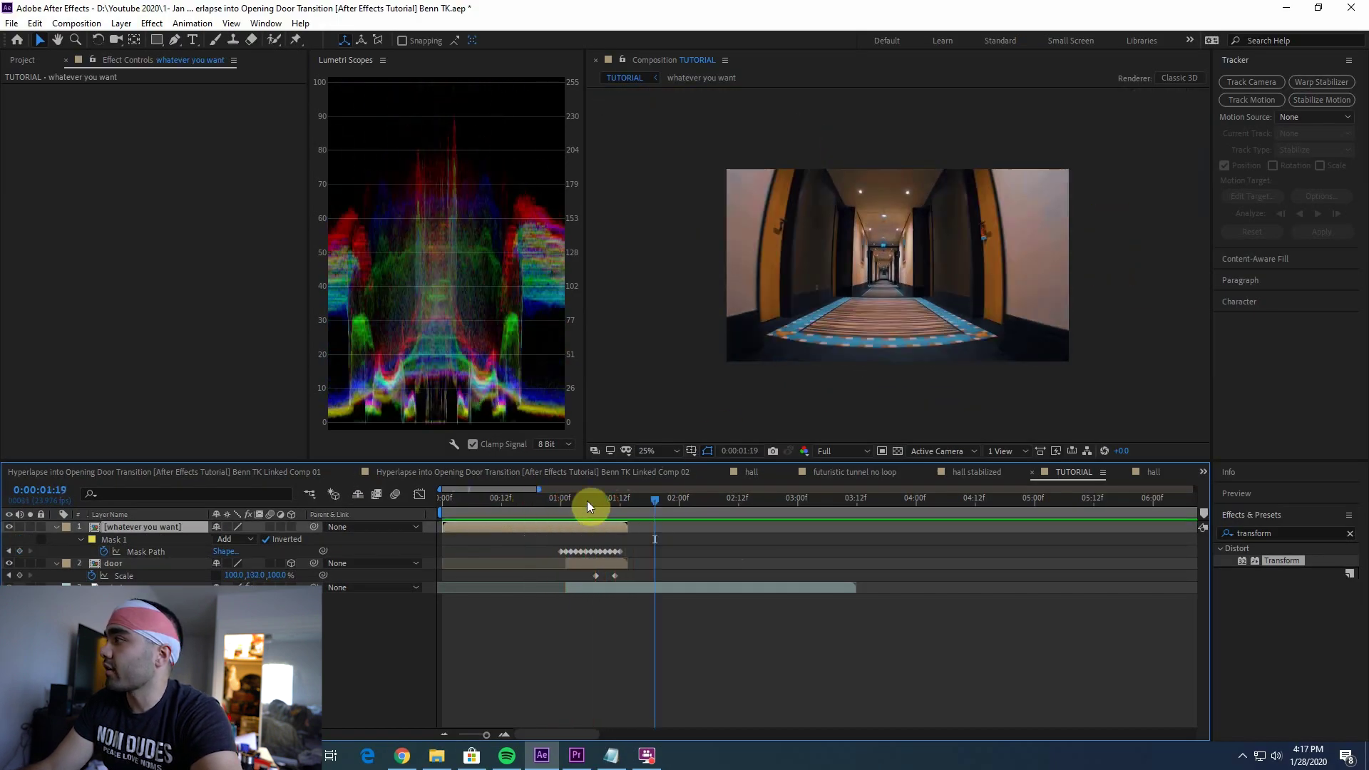
{"action": "key", "text": "space"}
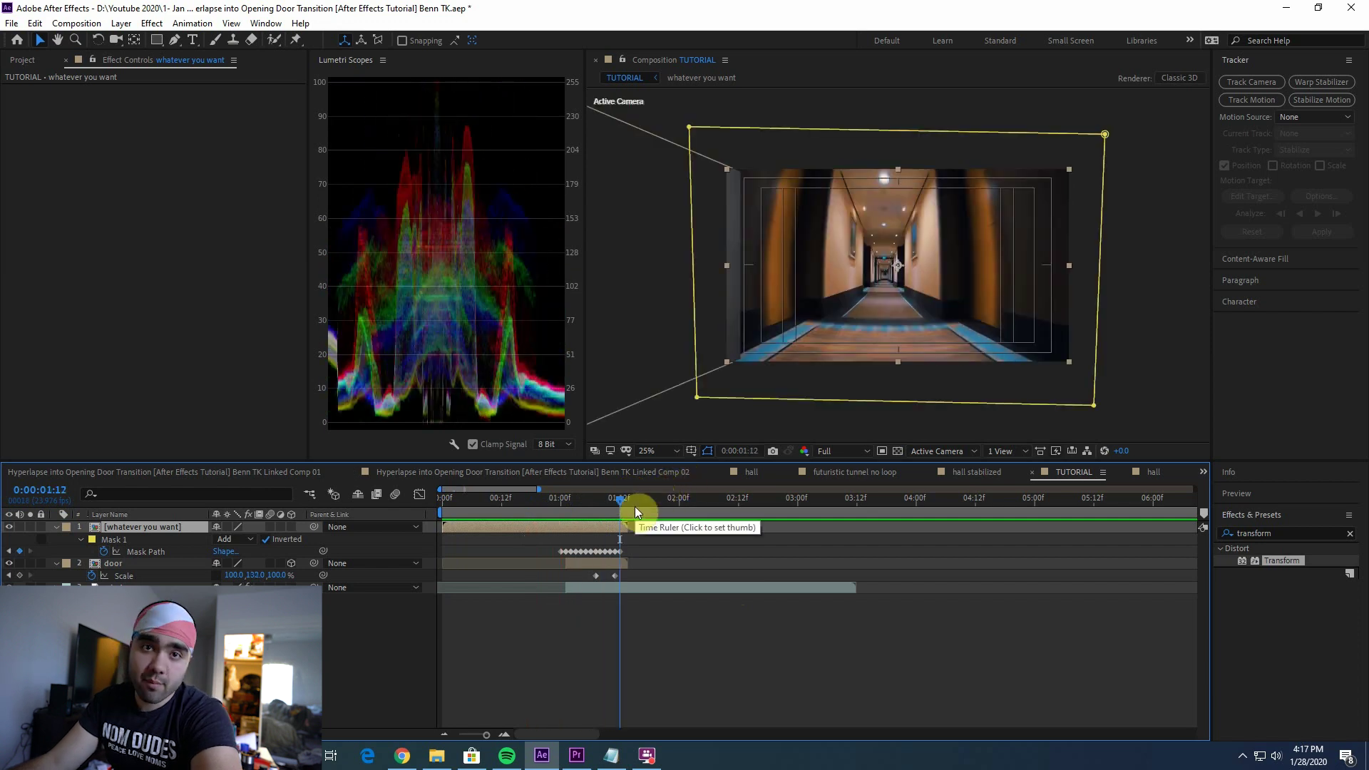
{"action": "key", "text": "space"}
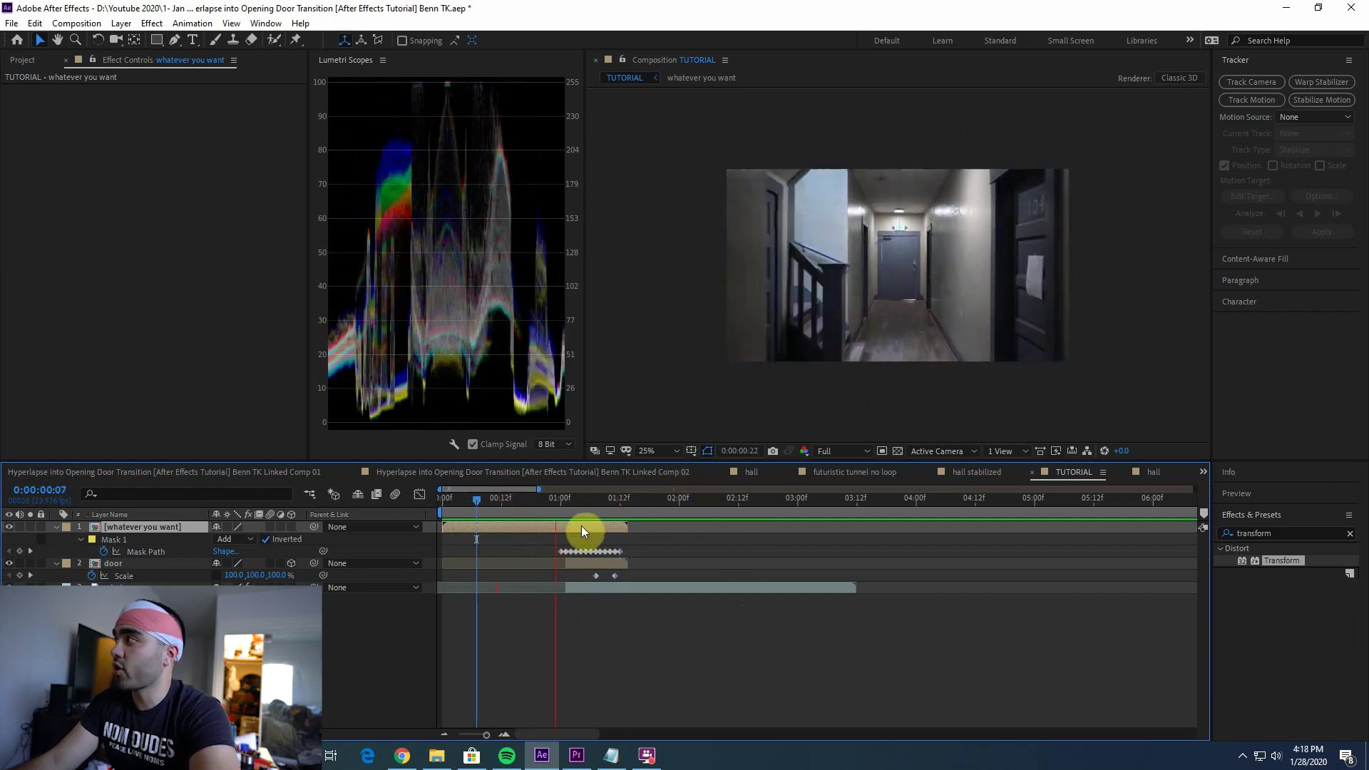